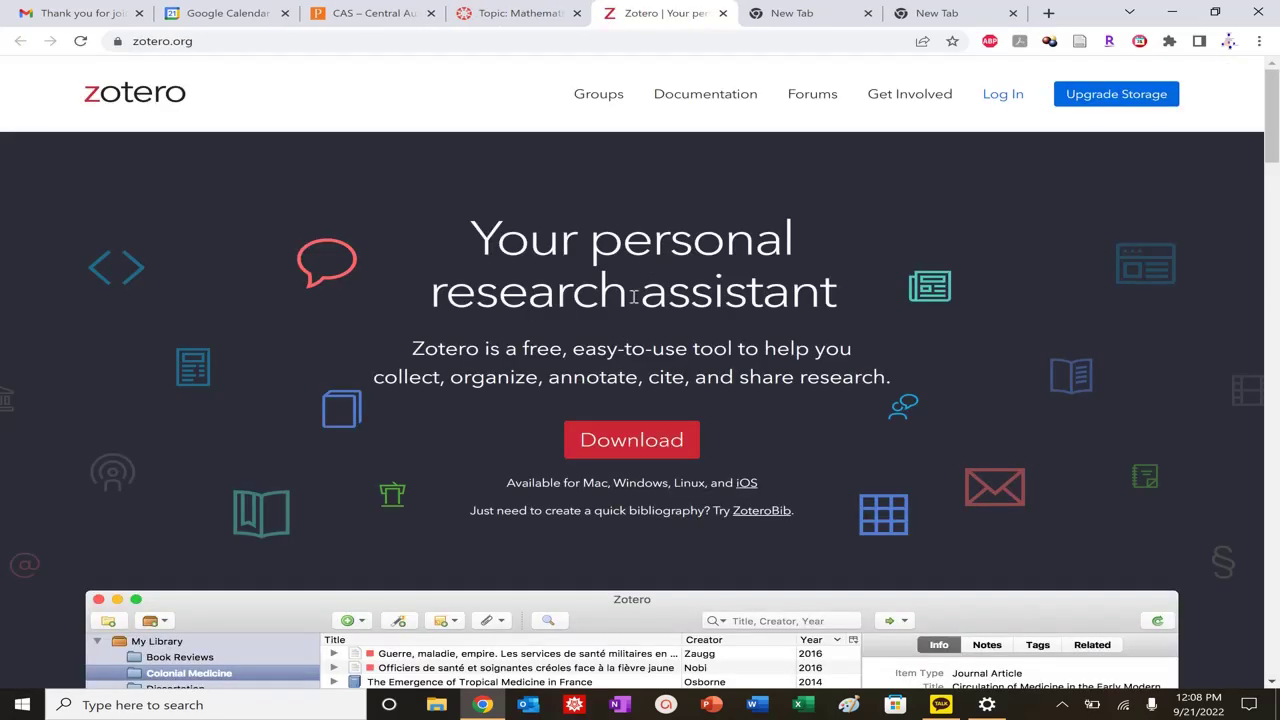
Open the Zotero download page and review the Zotero 6 for Windows and Chrome Connector options
scroll(700, 307, down, 1)
scroll(695, 330, down, 6)
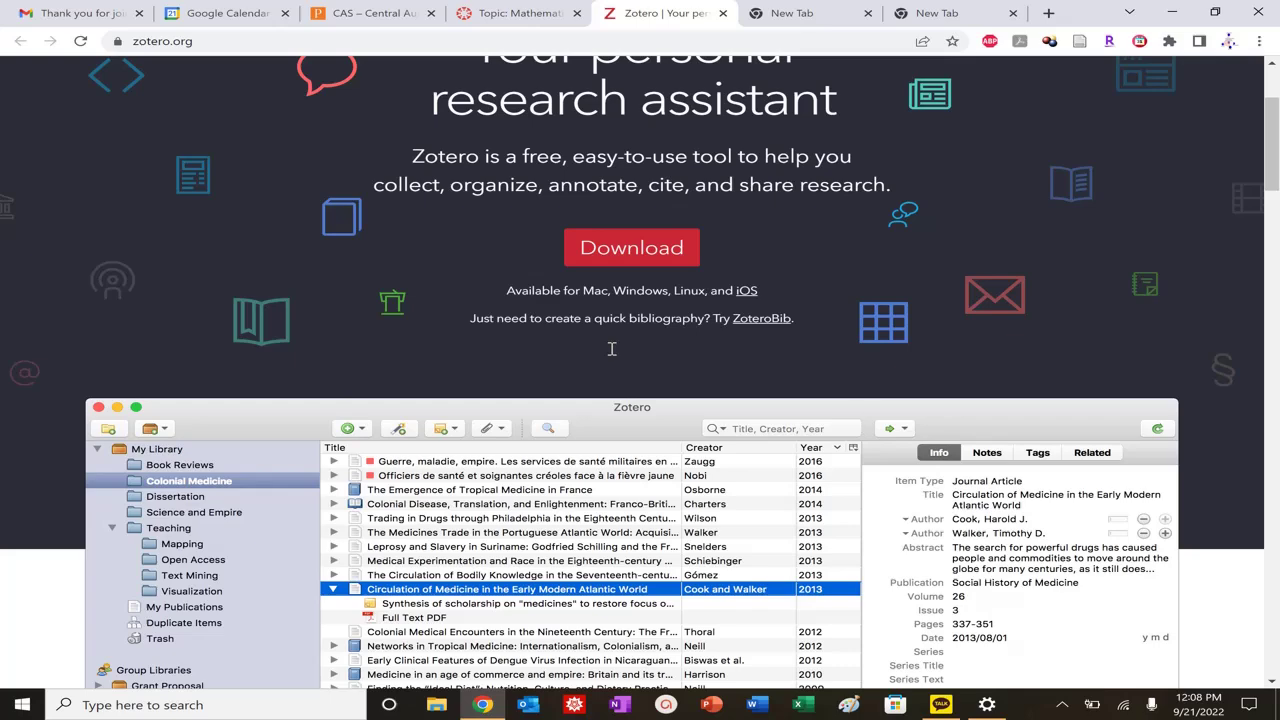
scroll(630, 351, up, 7)
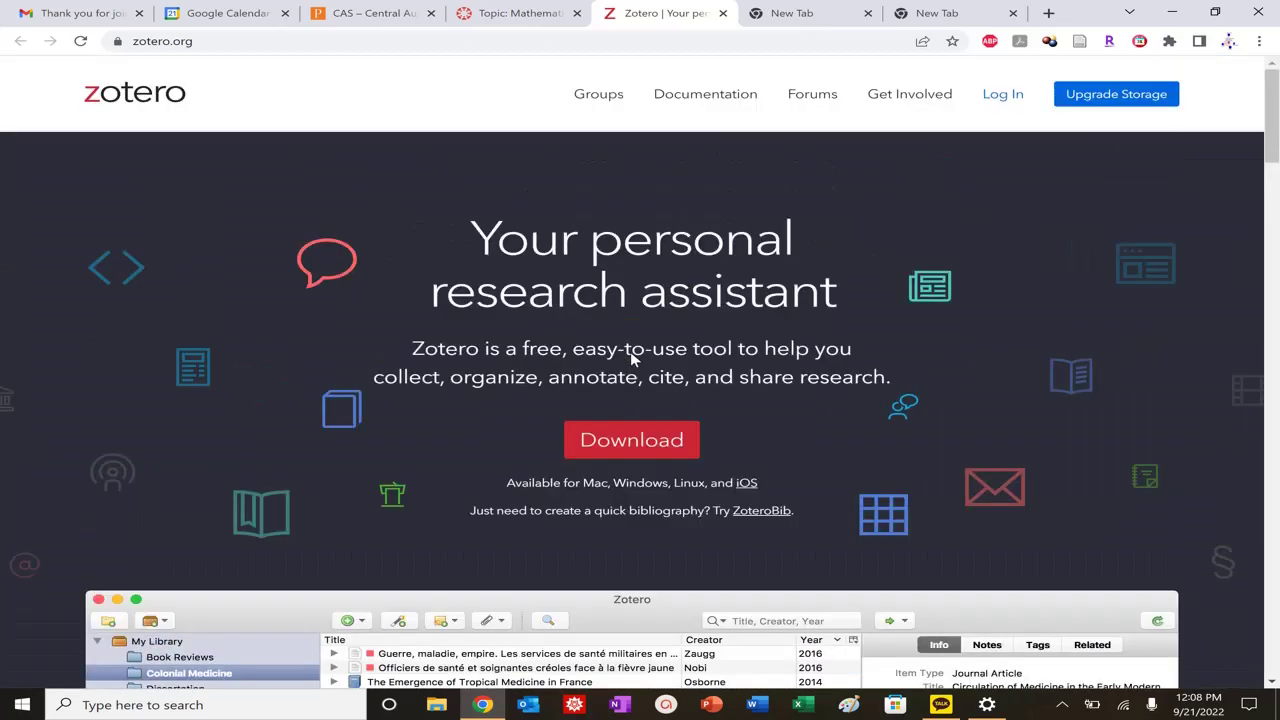
click(651, 437)
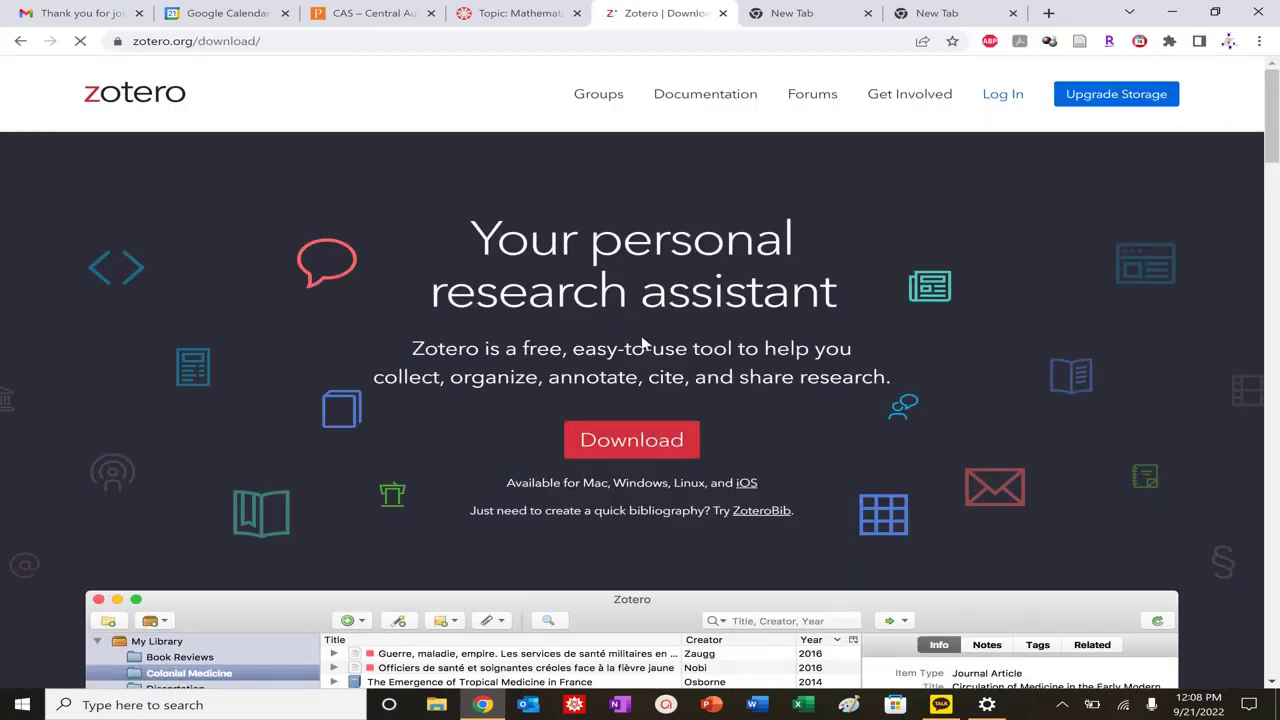
scroll(448, 295, down, 1)
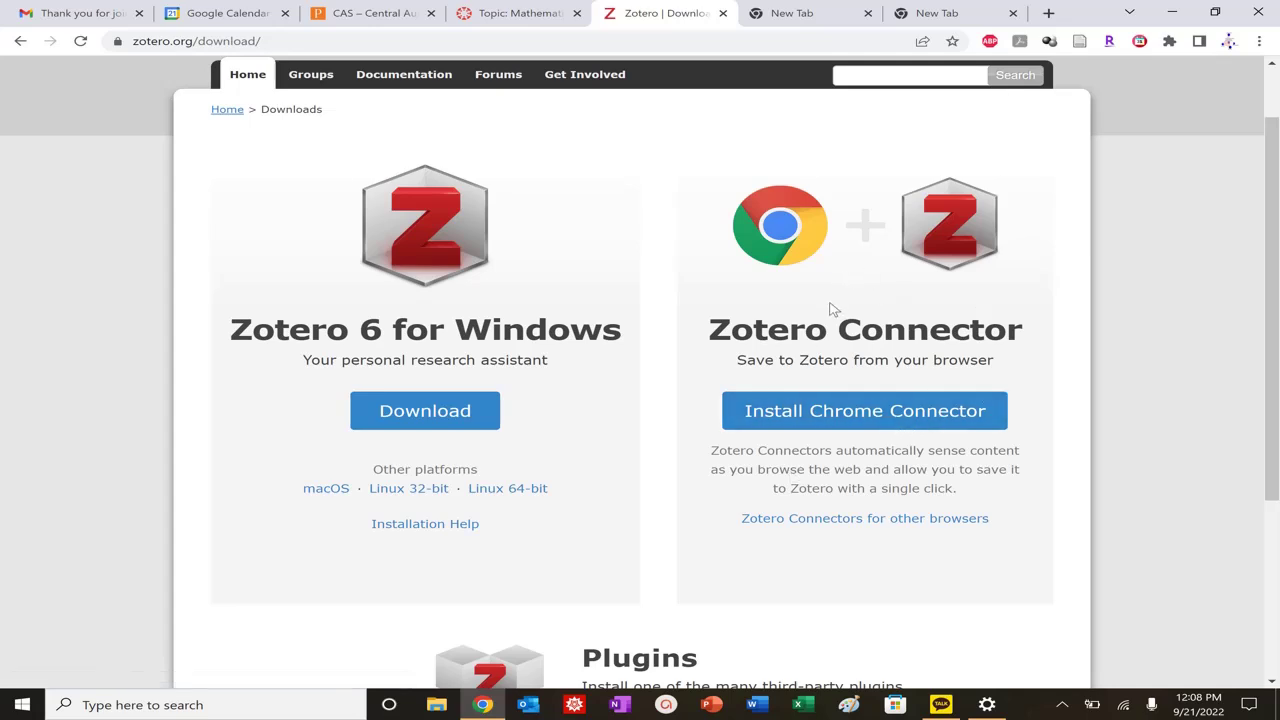
scroll(815, 360, down, 2)
scroll(894, 337, up, 1)
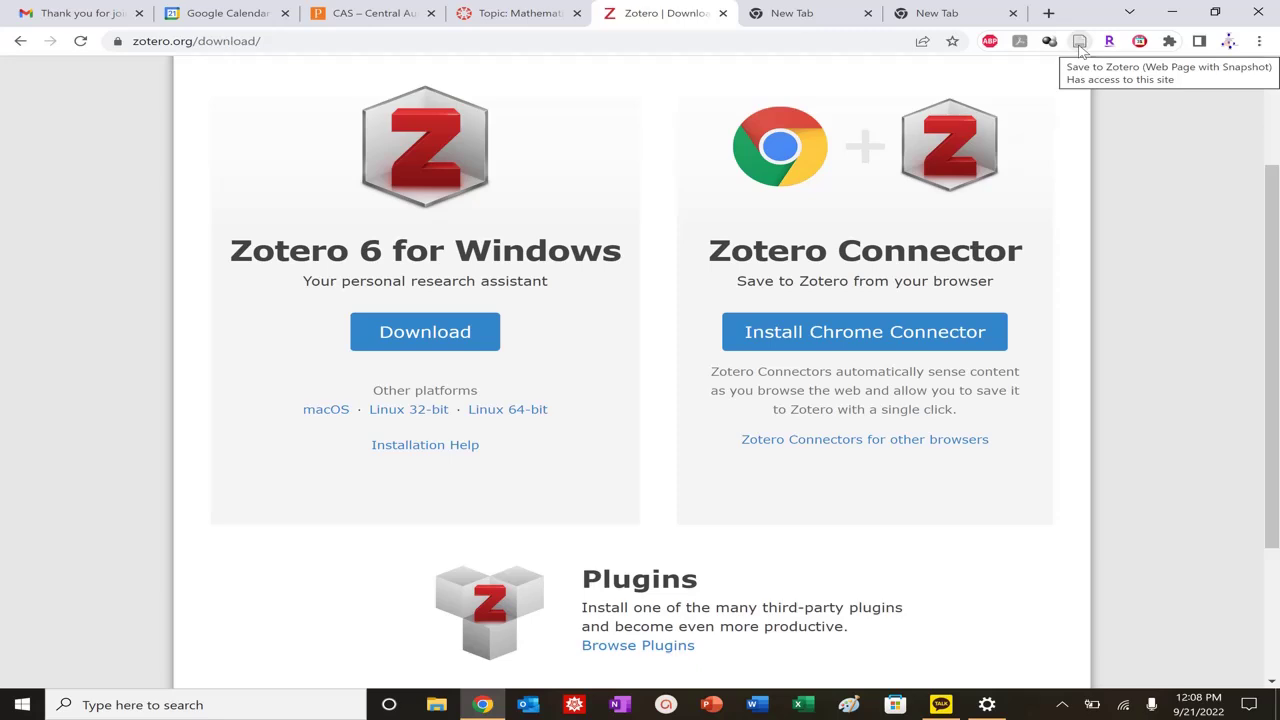
Find and launch the Zotero desktop application on the computer
click(200, 705)
text(zotero)
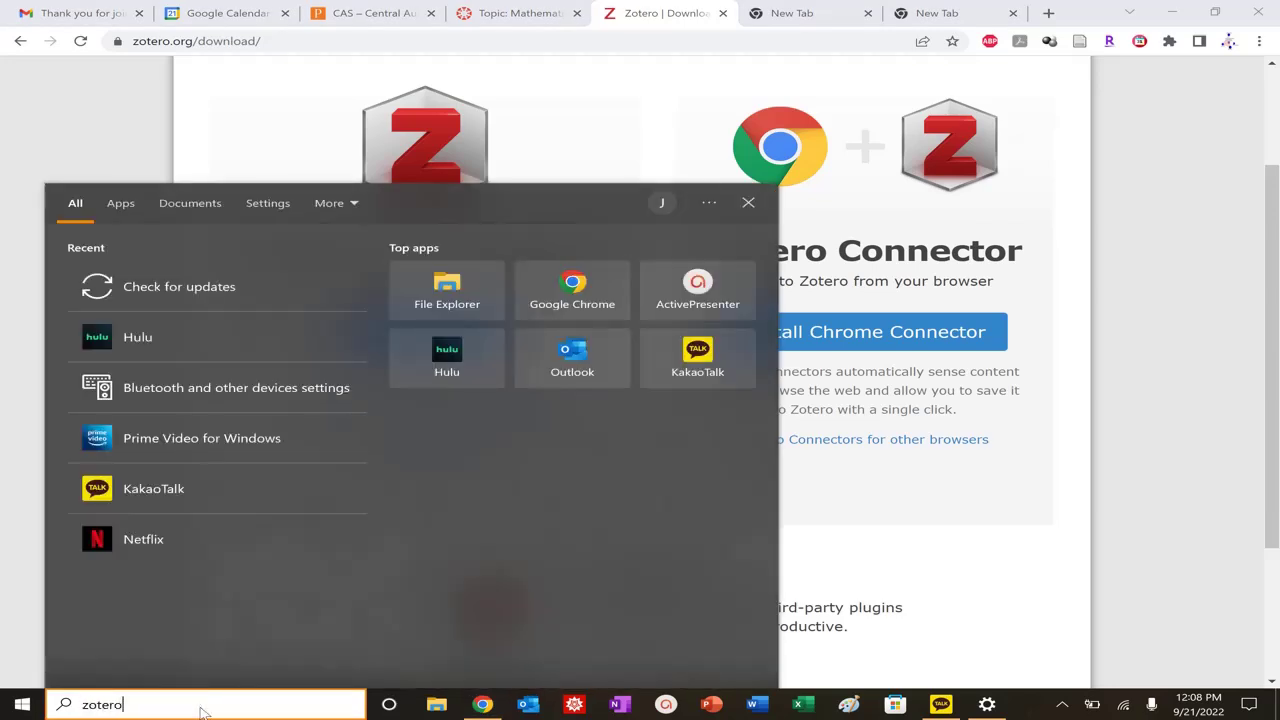
key(Return)
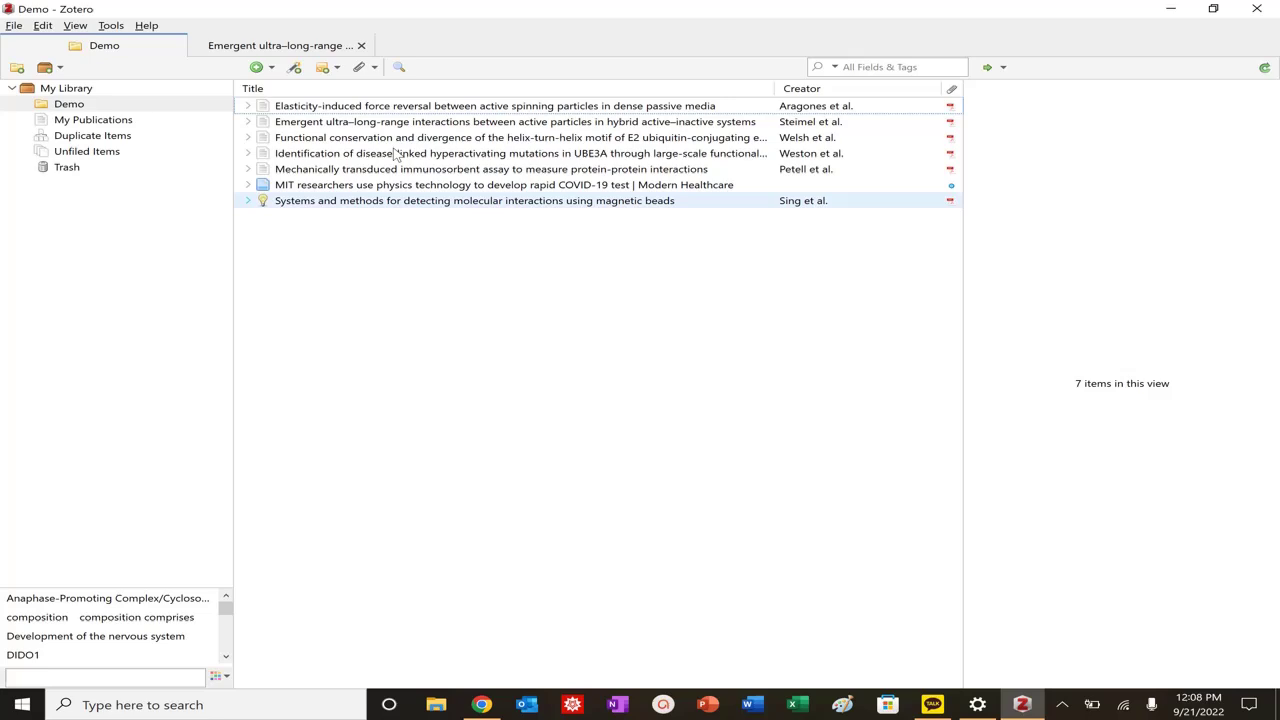
Remove all items from the Demo collection and close the open article's PDF
key(ctrl+a)
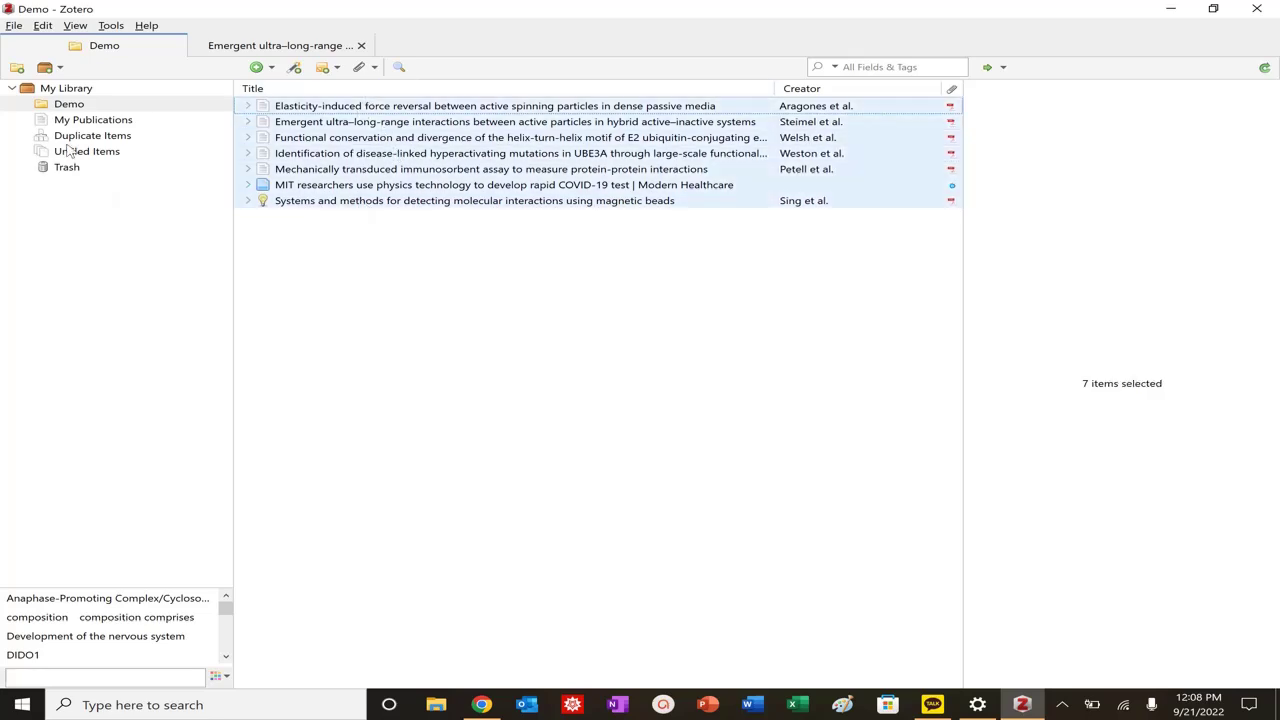
key(Delete)
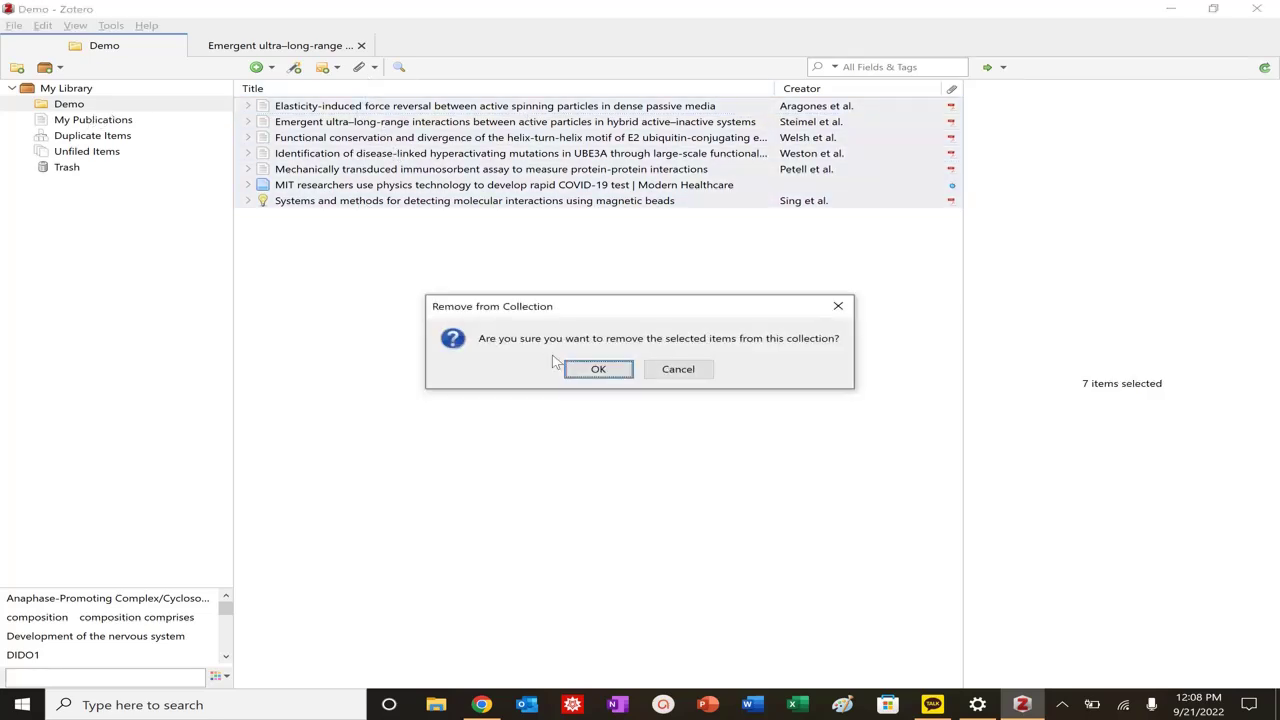
click(597, 371)
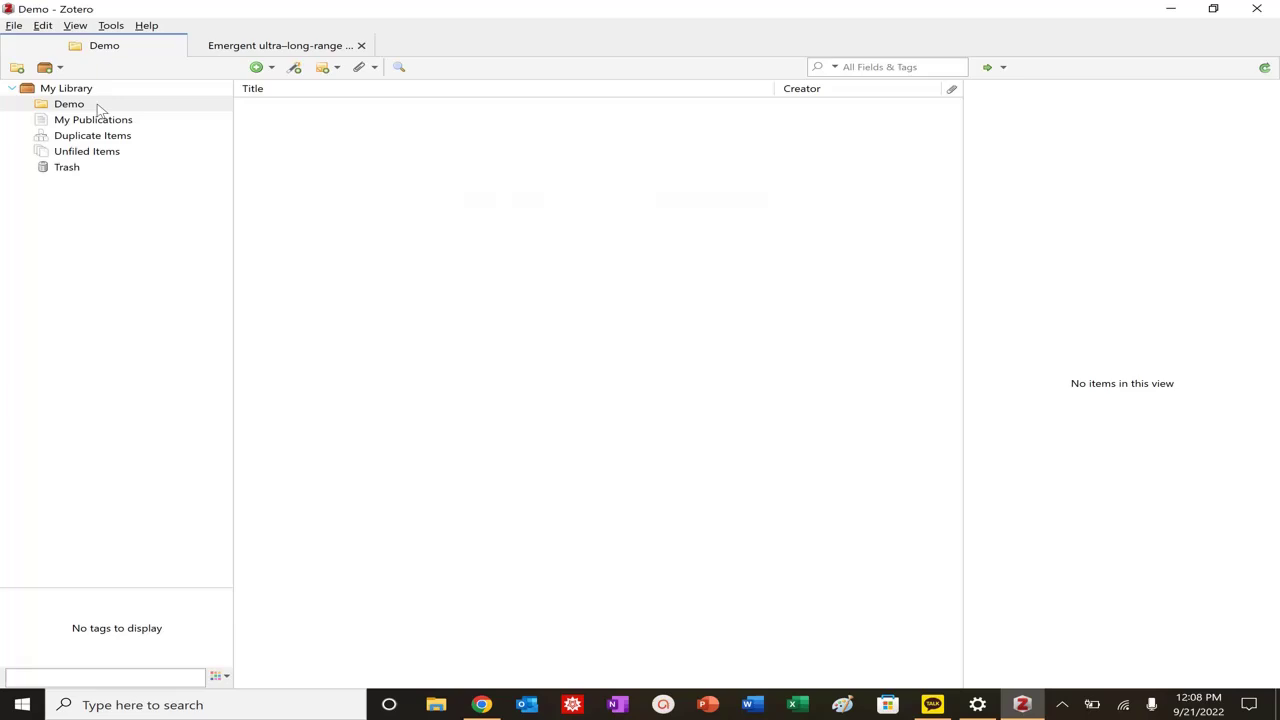
click(82, 106)
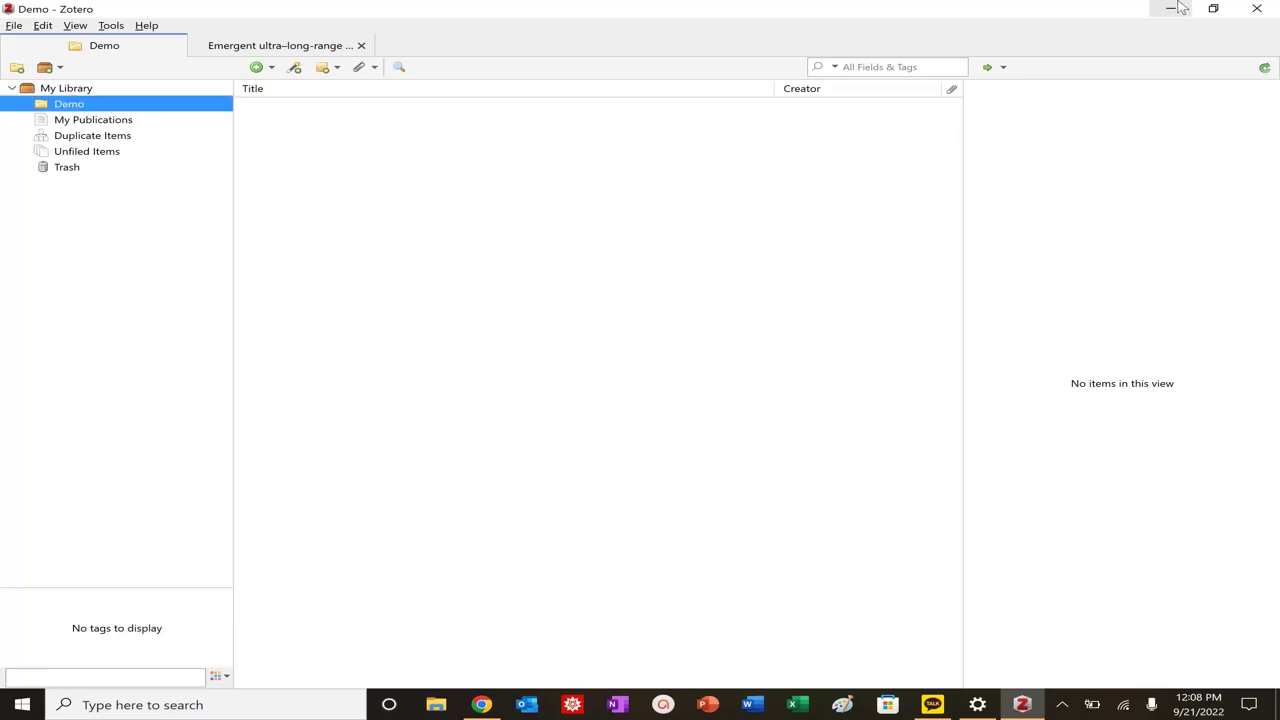
click(361, 45)
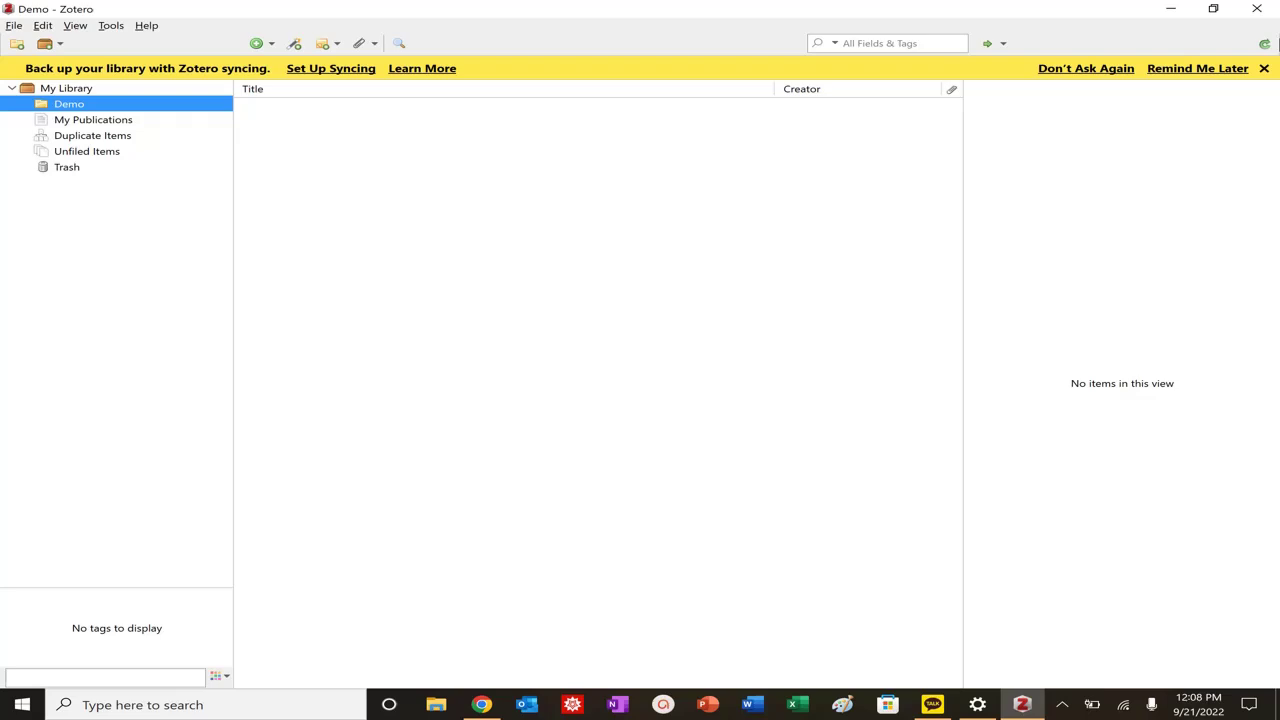
Switch to Word, create a blank document and write "Active matter is interesting" in it
click(1171, 9)
key(ctrl+Tab)
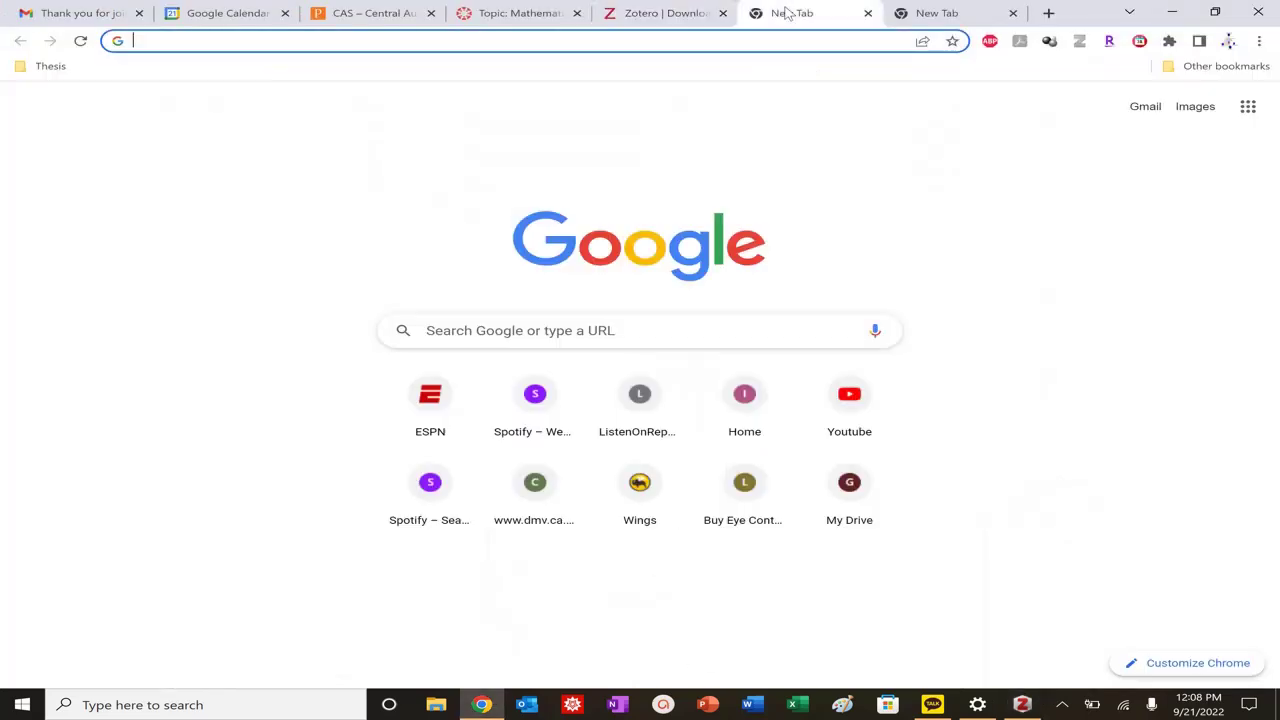
click(752, 705)
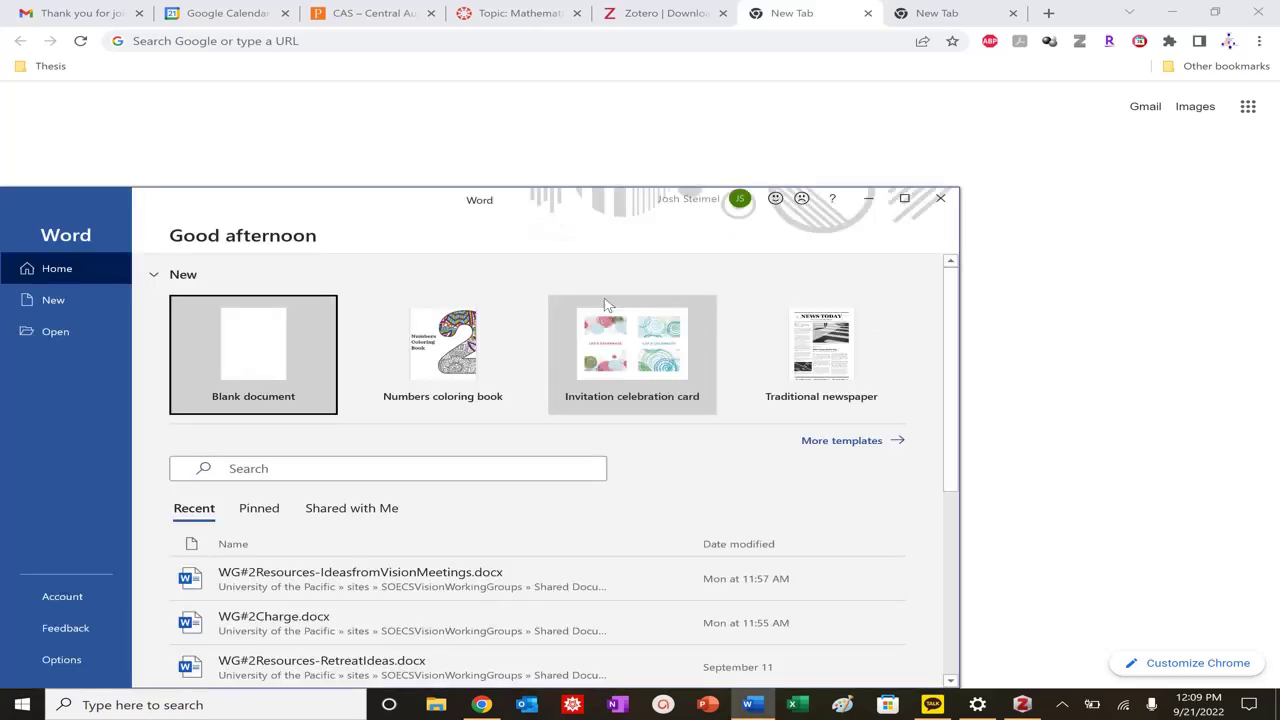
click(904, 198)
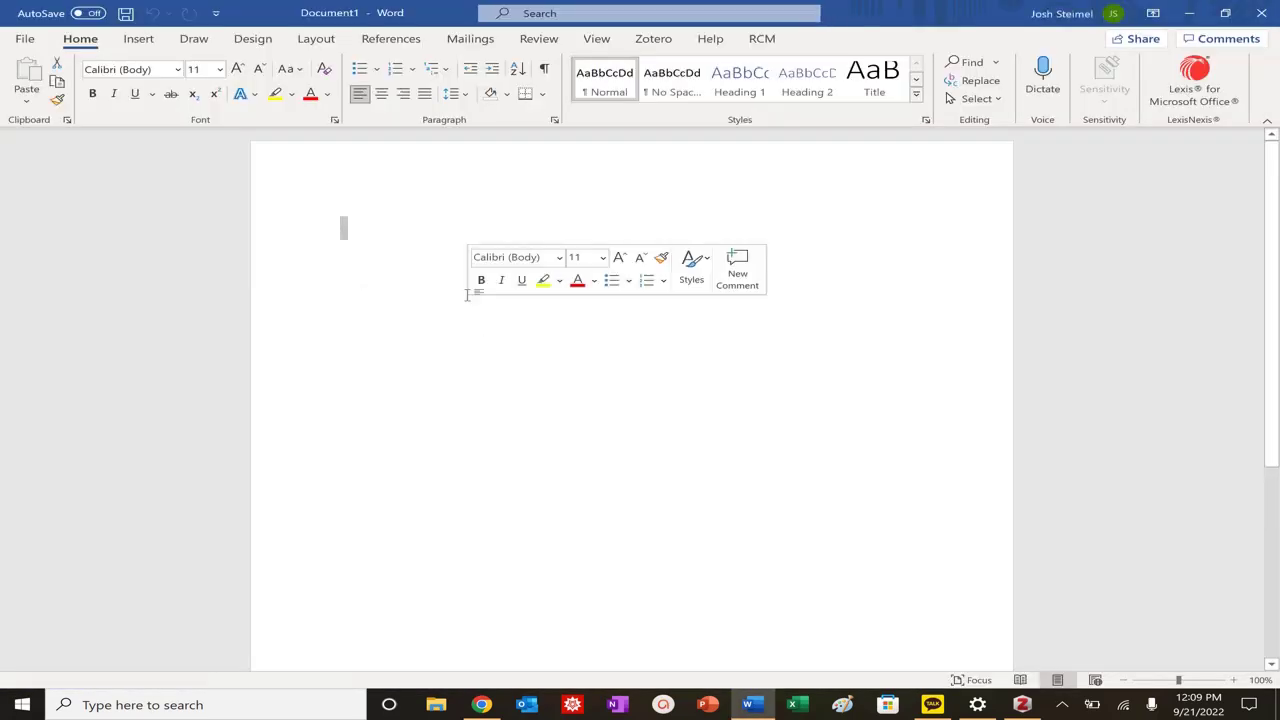
text(as)
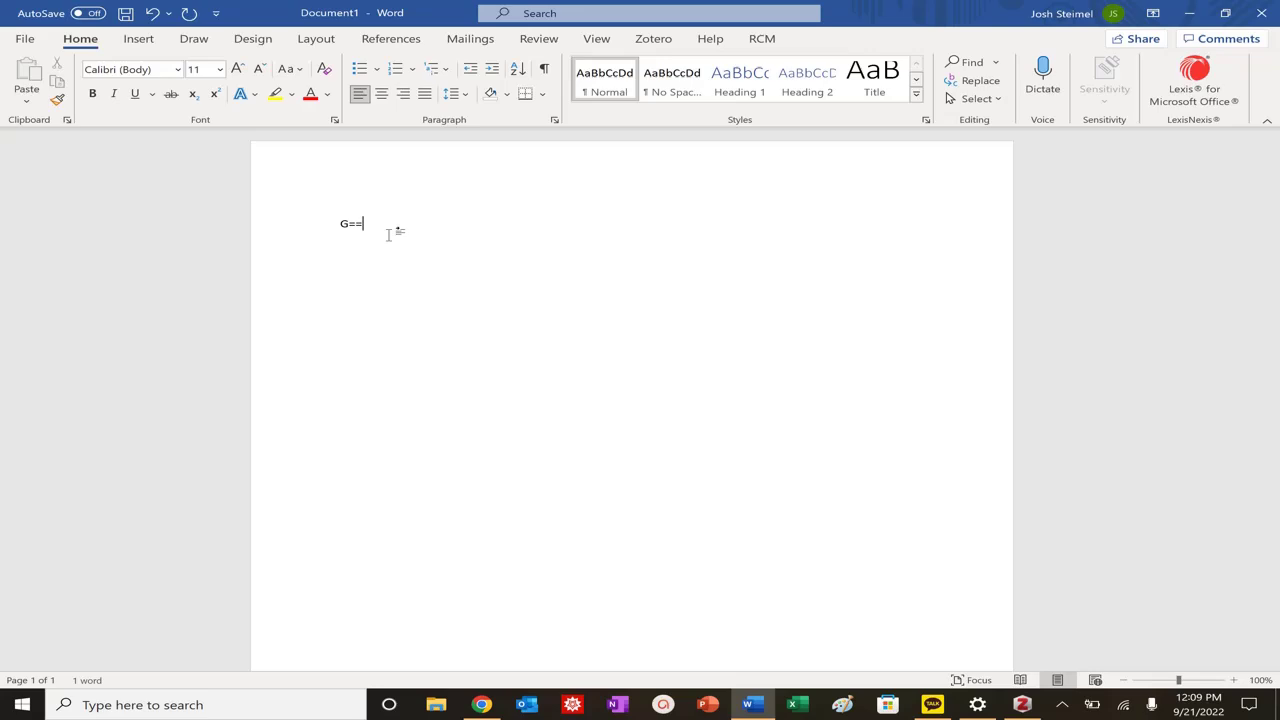
key(BackSpace)
key(BackSpace)
text(Active matter is interesting)
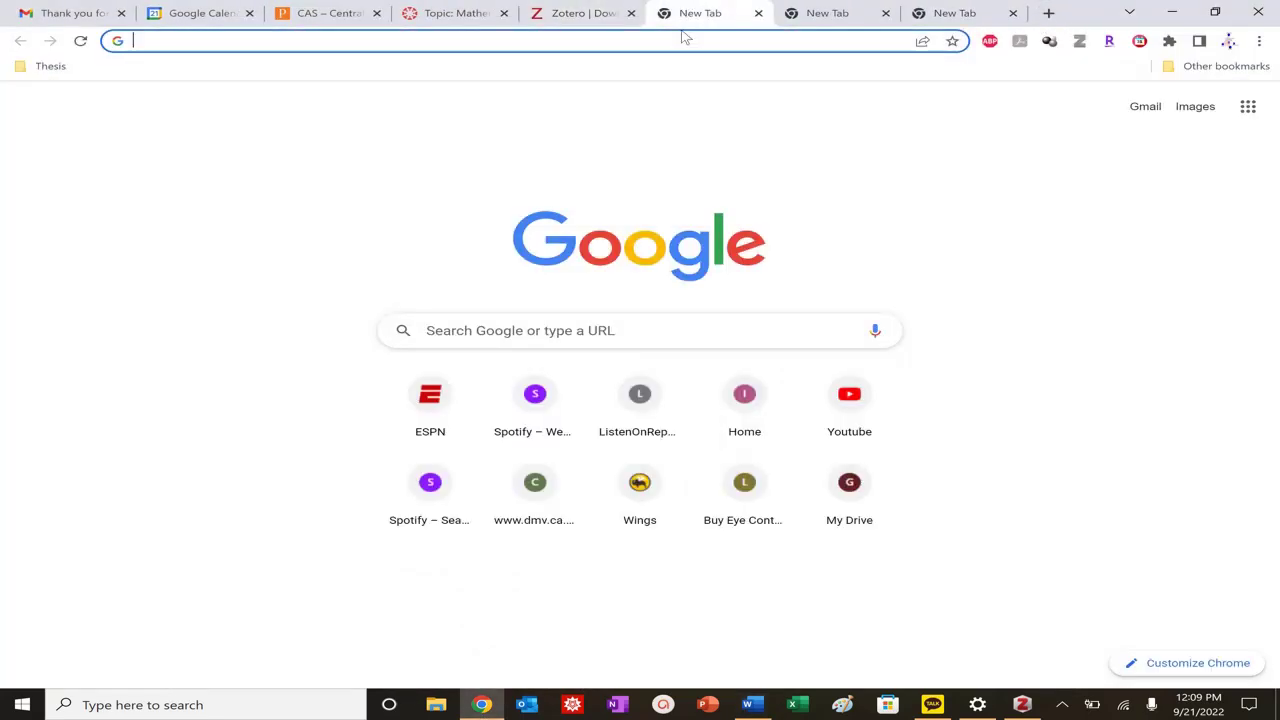
In Chrome, search Google for the author's surname with "pnas" and open the "Emergent ultra–long-range interactions" article in a new tab
text(steimel)
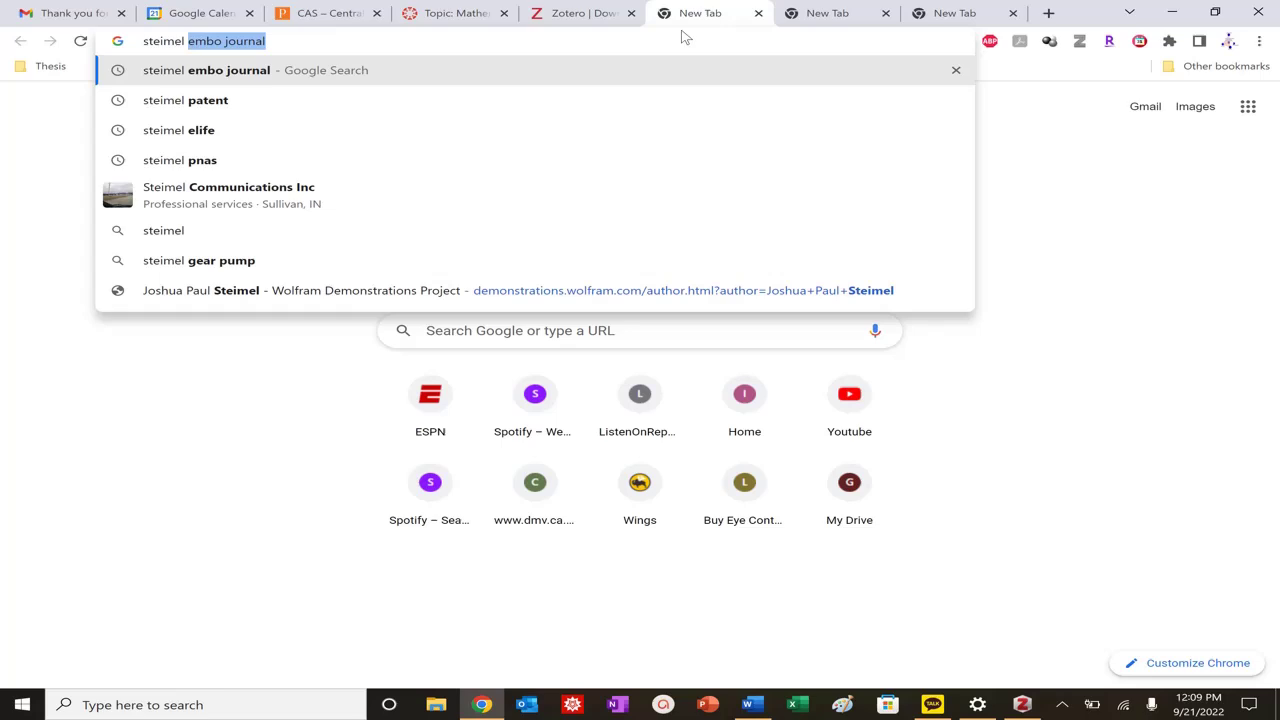
text( pnas)
key(Return)
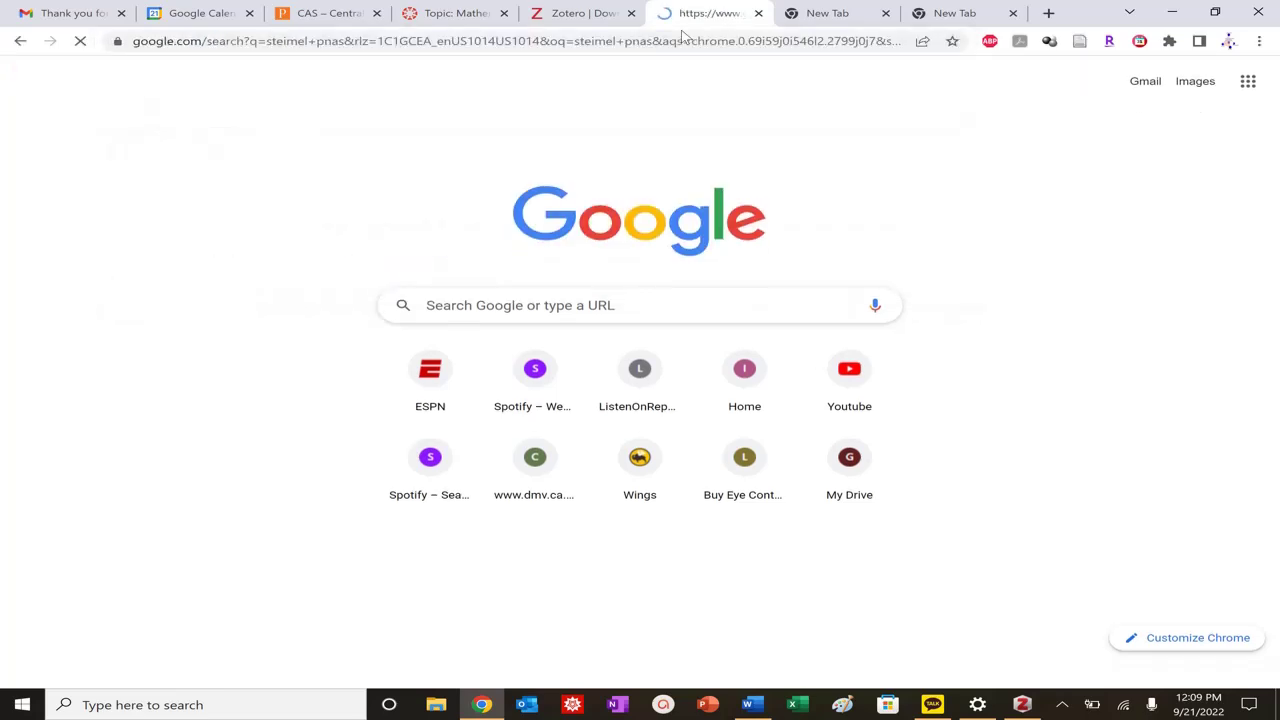
right_click(505, 232)
click(555, 243)
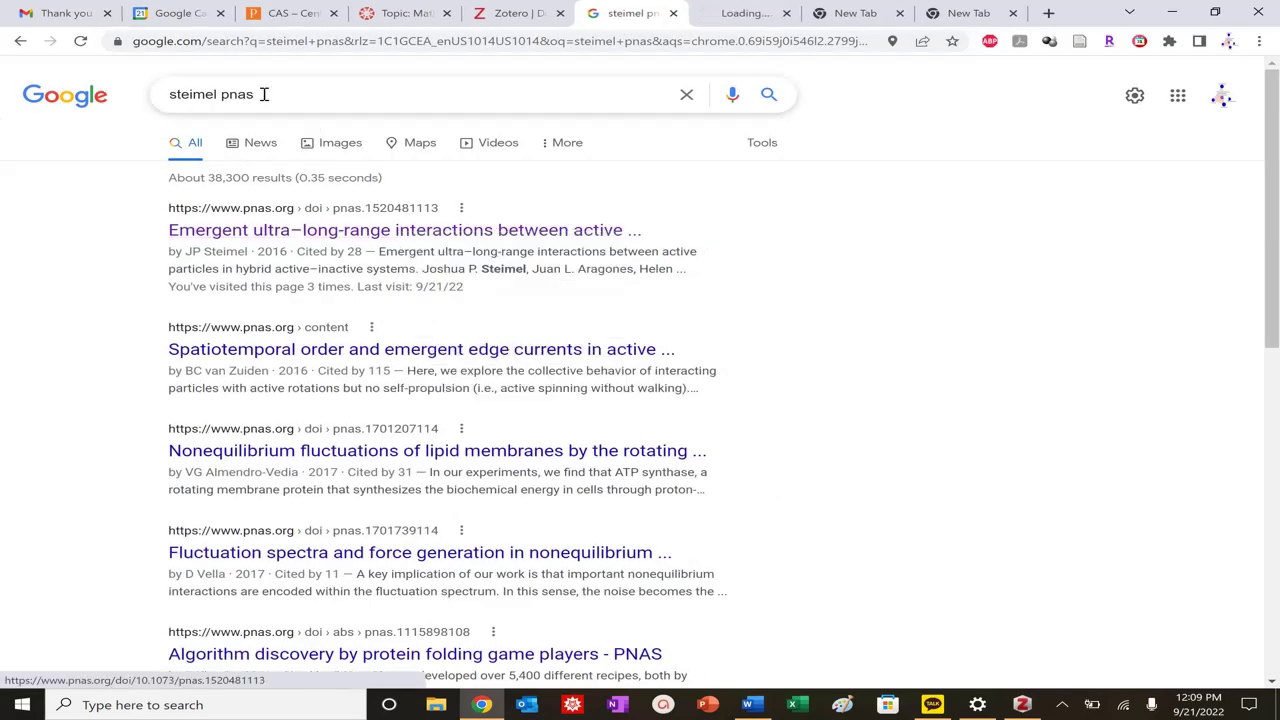
Search for the author's surname with "nature communications" and open the "Identification of disease-linked hyperactivating mutations" and "Elasticity-induced force reversal" articles in new tabs
double_click(237, 94)
text(nature)
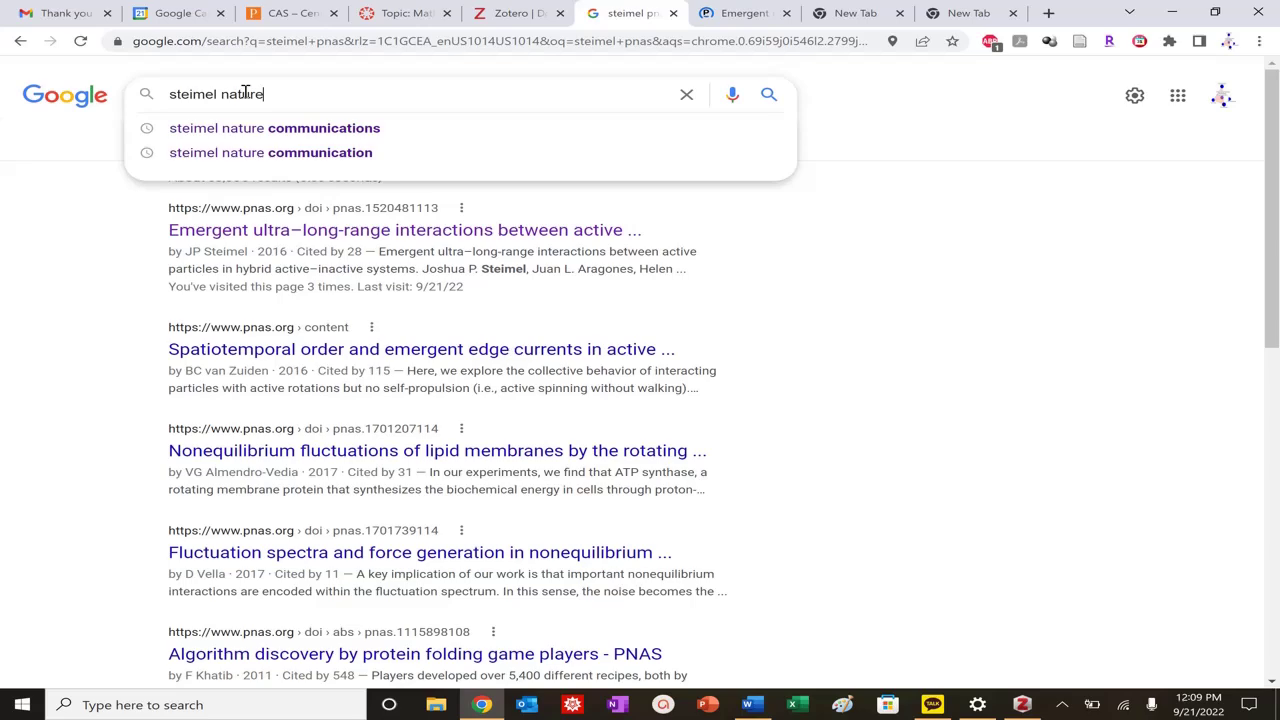
click(270, 133)
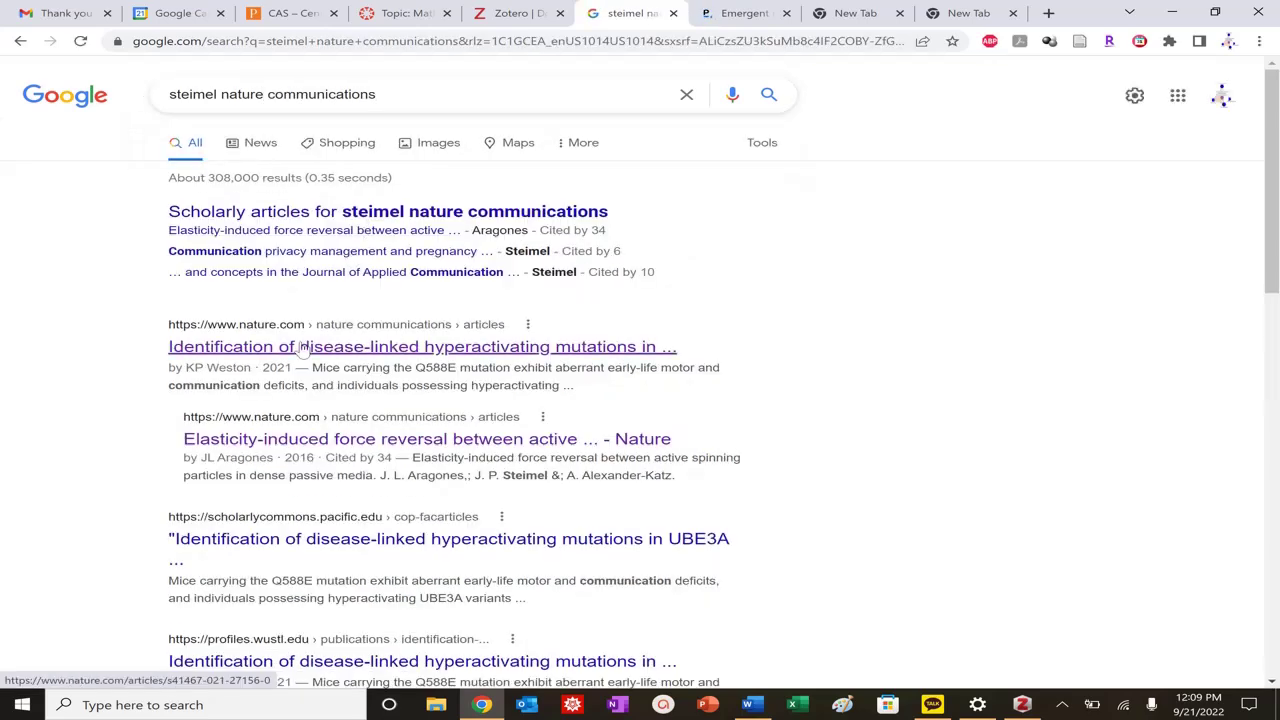
right_click(302, 347)
click(397, 355)
right_click(364, 441)
click(405, 452)
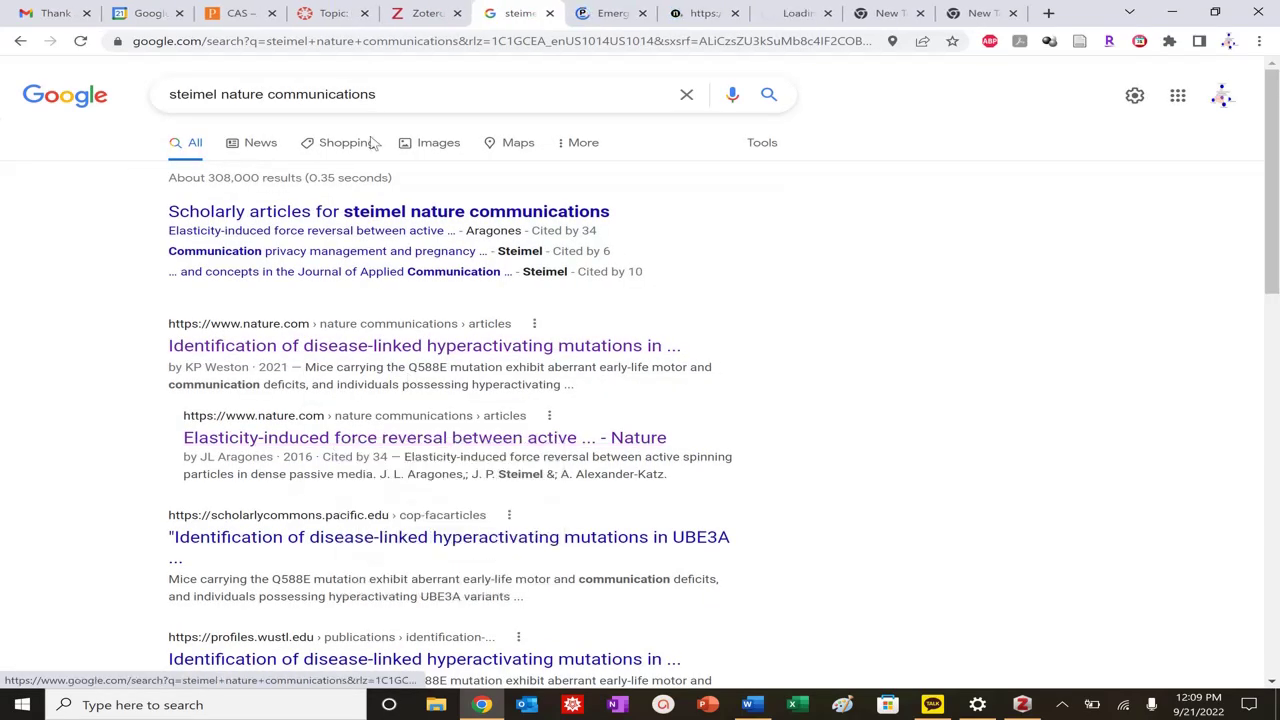
Search for the author's surname with "elife" and open the "Mechanically transduced immunosorbent assay" article from elifesciences.org in a new tab
double_click(333, 94)
key(BackSpace)
key(BackSpace)
key(BackSpace)
key(BackSpace)
key(BackSpace)
key(BackSpace)
key(BackSpace)
key(BackSpace)
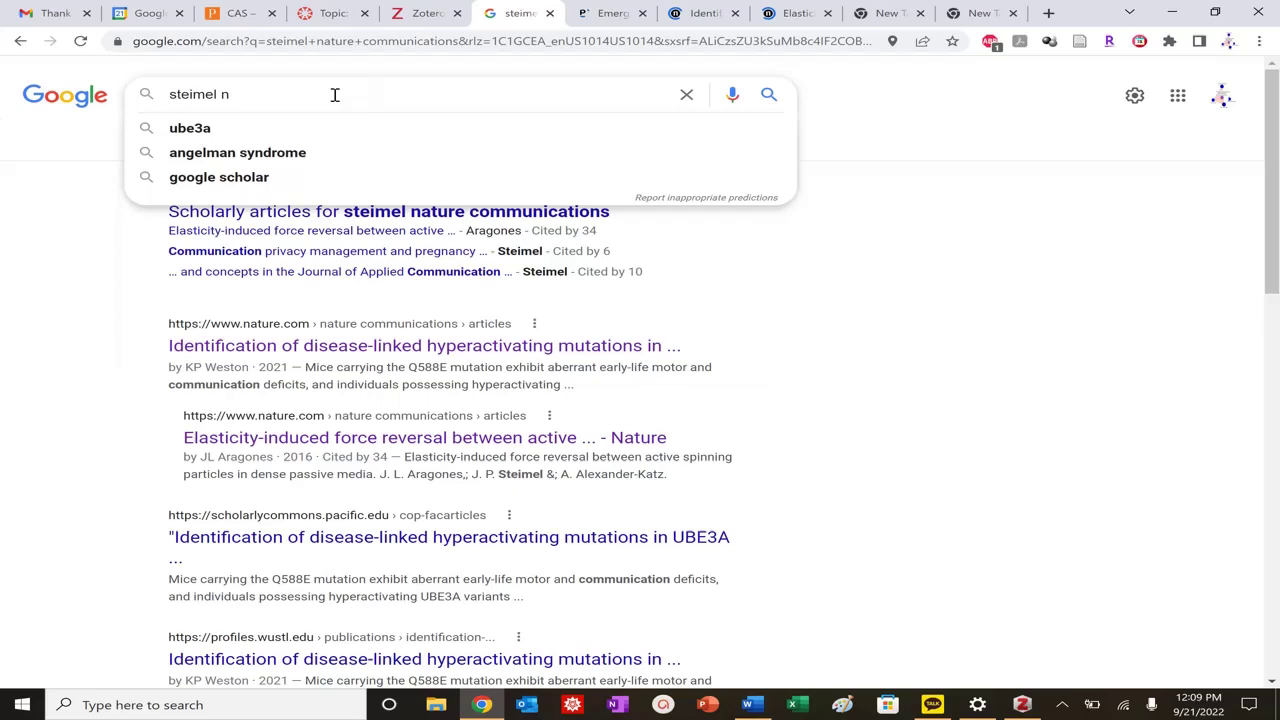
text(elife)
key(Return)
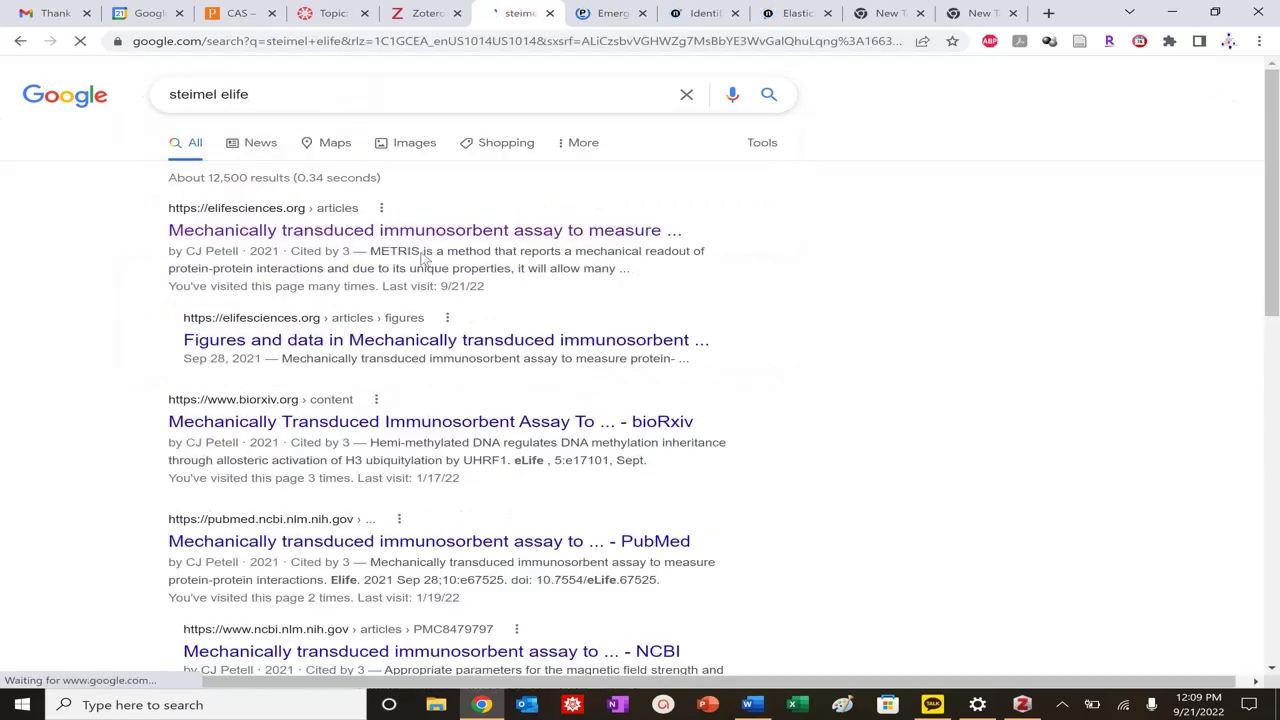
right_click(425, 231)
click(503, 244)
Search for the author's surname with "embo journal" and open the "Functional conservation and divergence of the helix-turn" article in a new tab
double_click(234, 94)
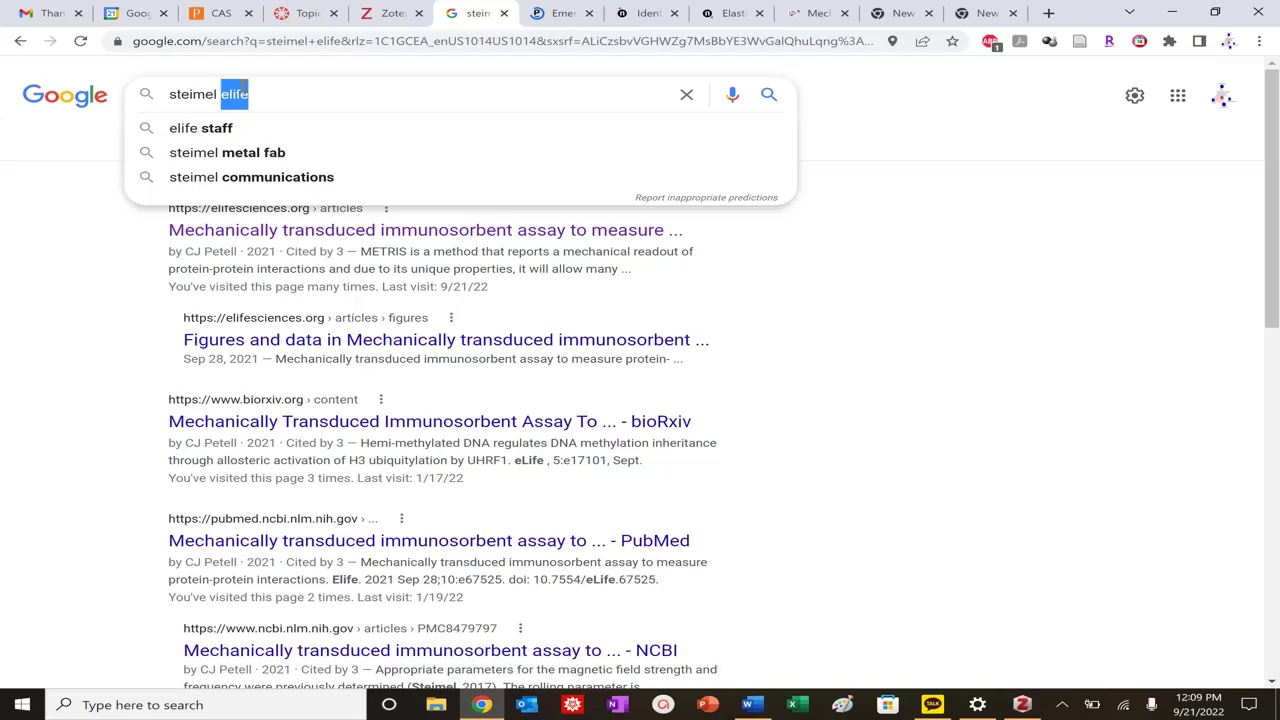
text(embo journal)
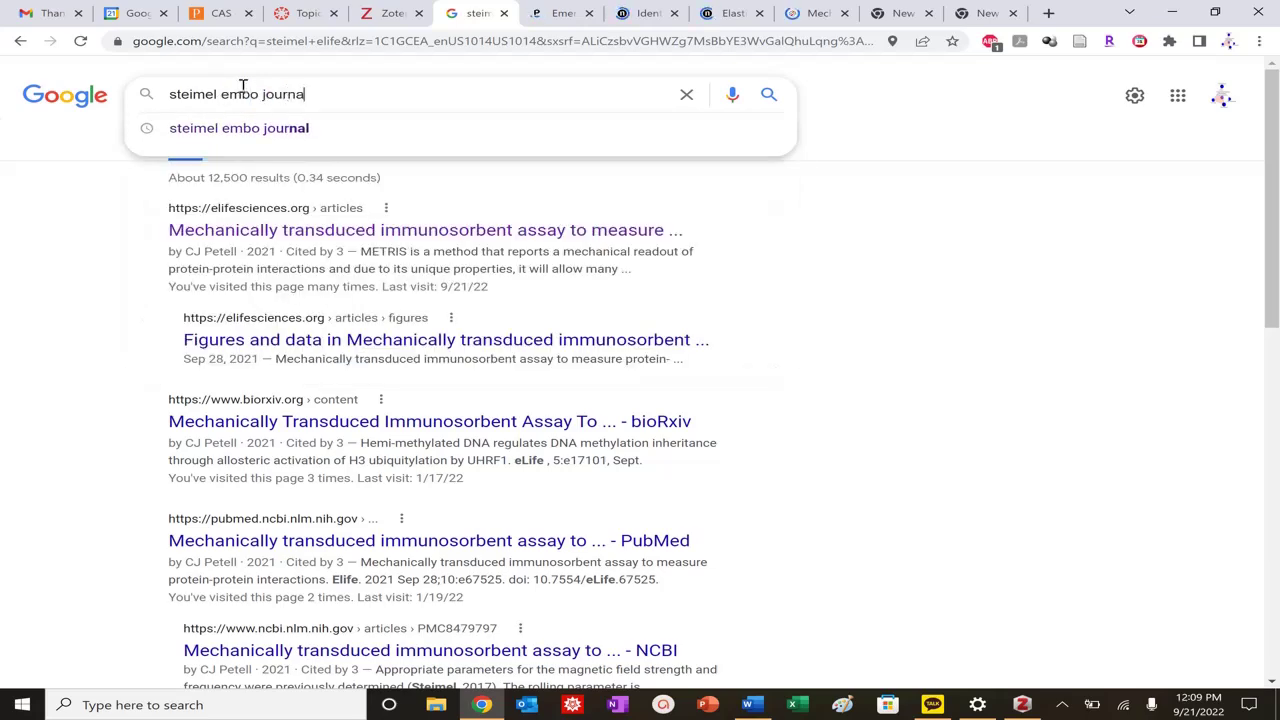
key(Return)
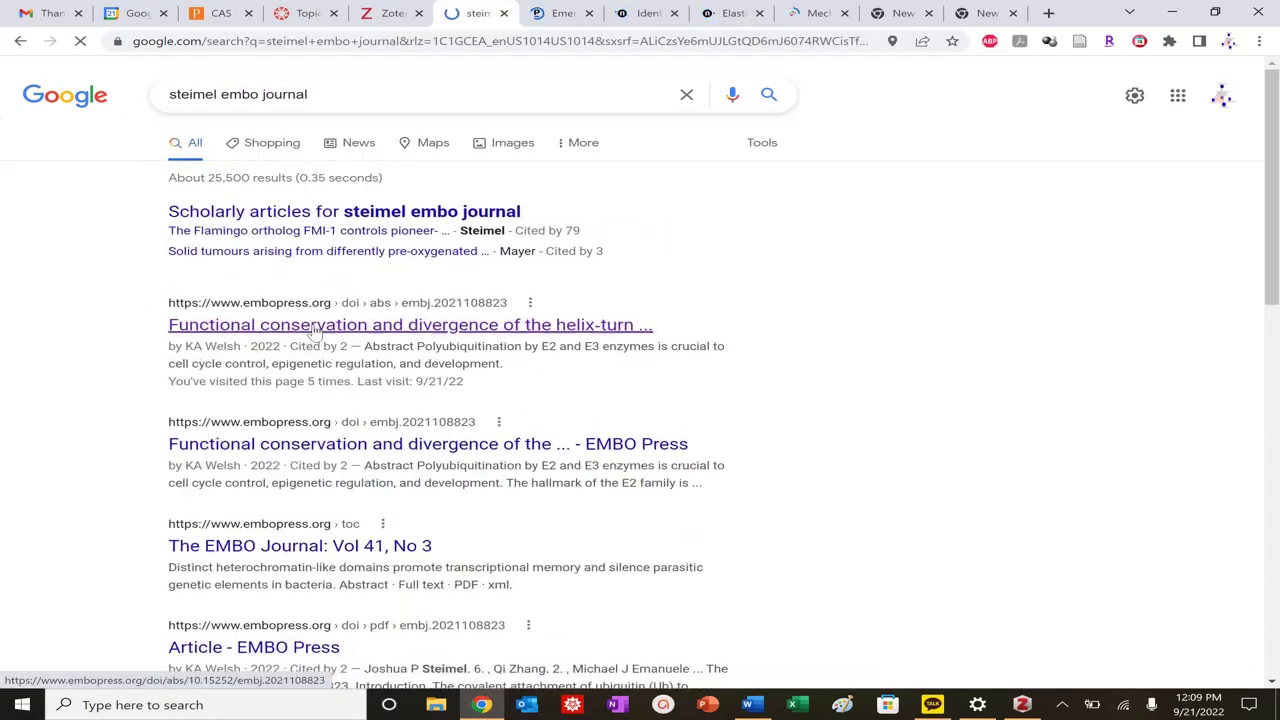
right_click(315, 331)
click(375, 338)
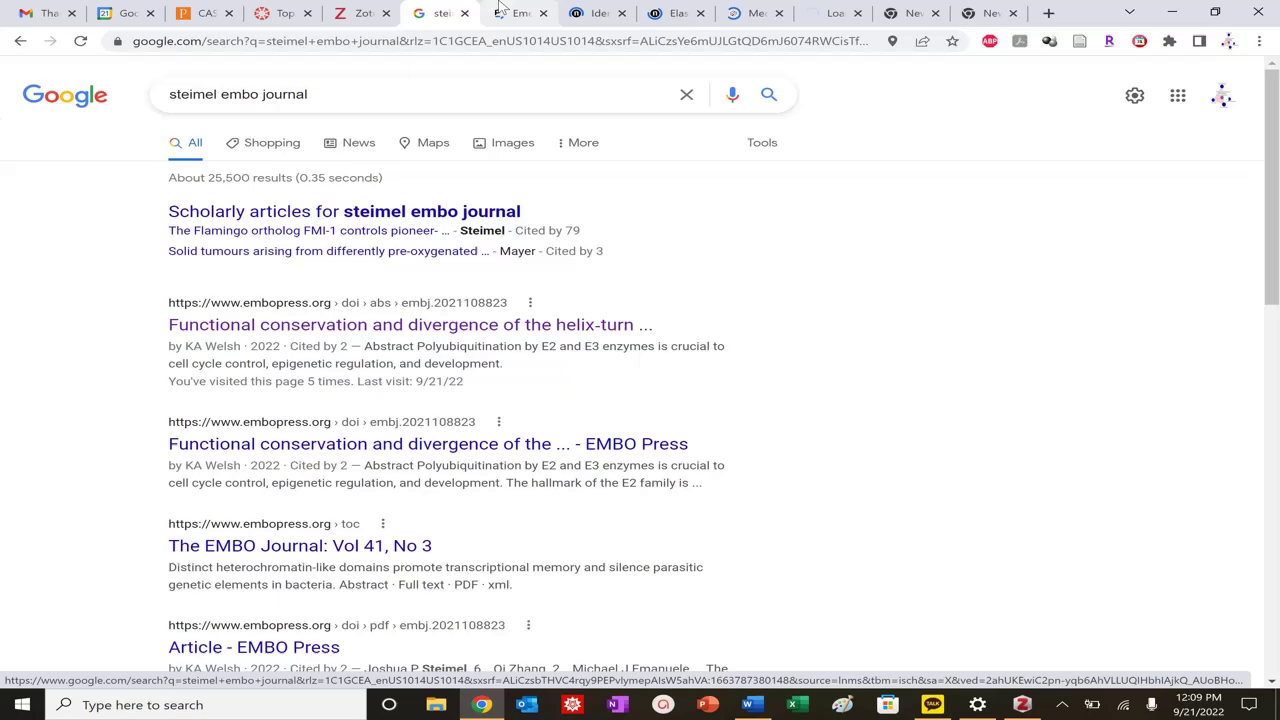
Save the PNAS article "Emergent ultra–long-range interactions" with its full-text PDF to Zotero's Demo collection
key(ctrl+Tab)
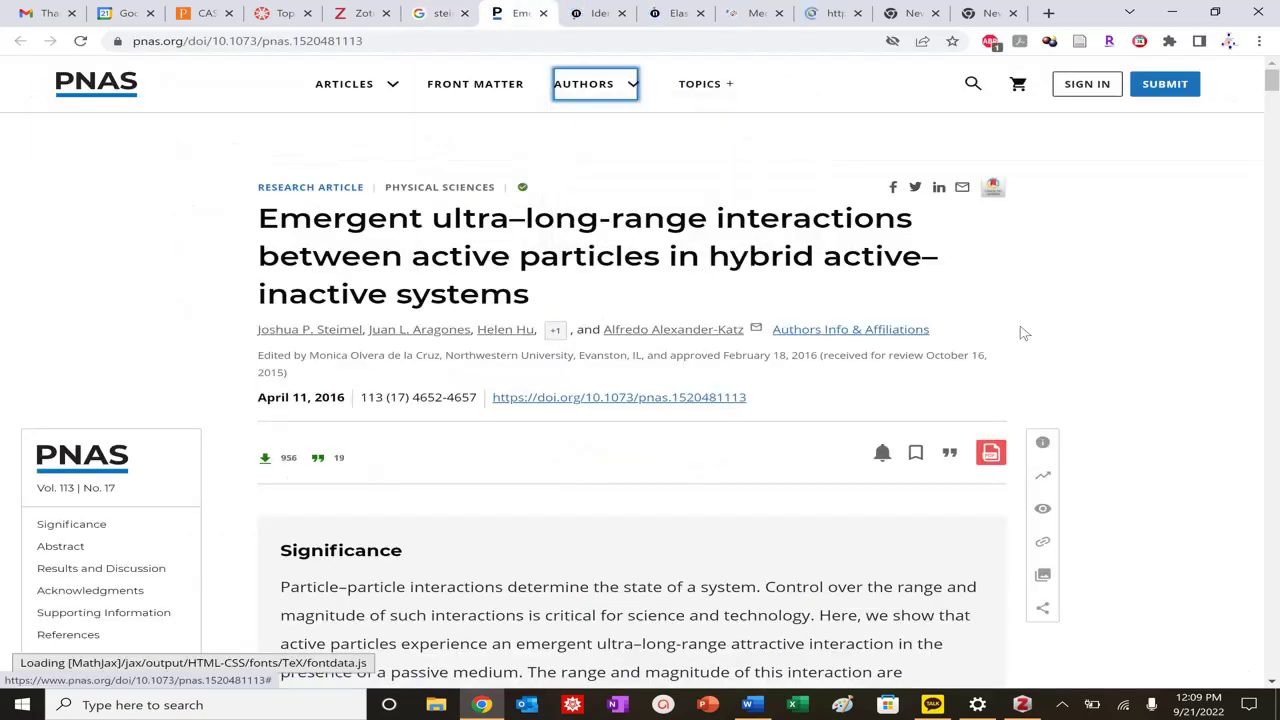
scroll(805, 440, down, 2)
scroll(805, 440, down, 1)
scroll(770, 475, up, 3)
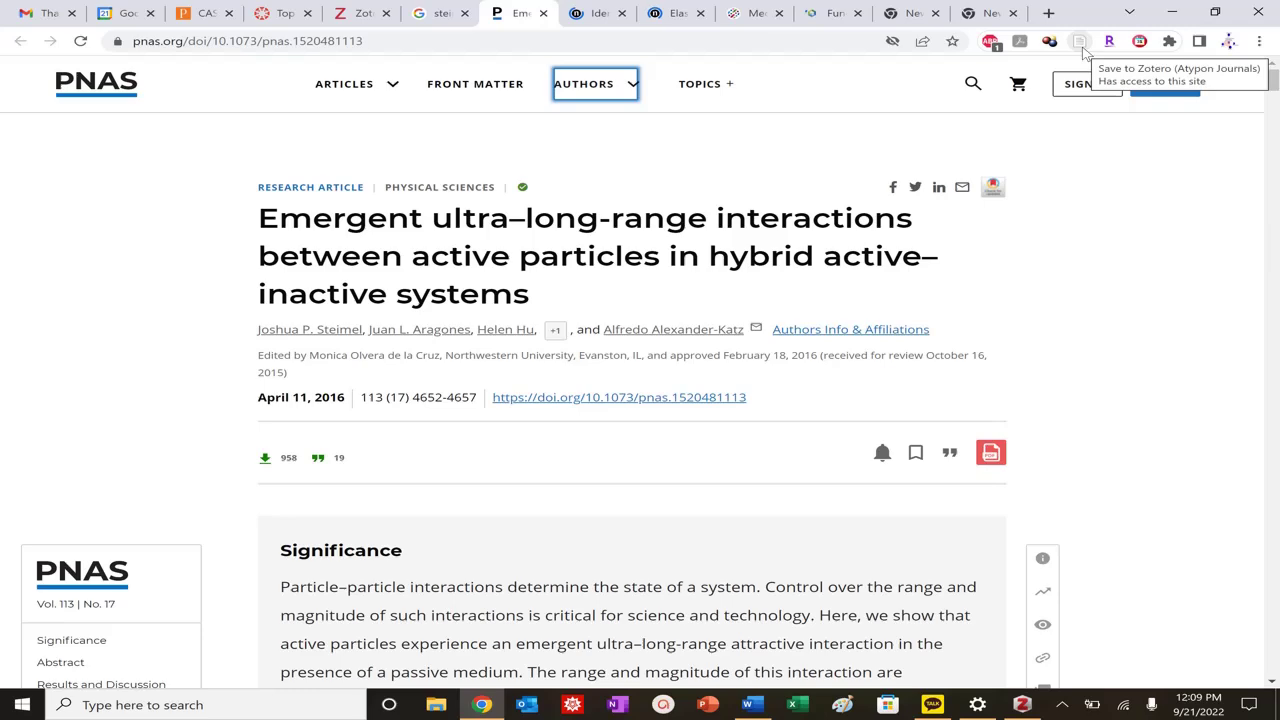
click(1082, 44)
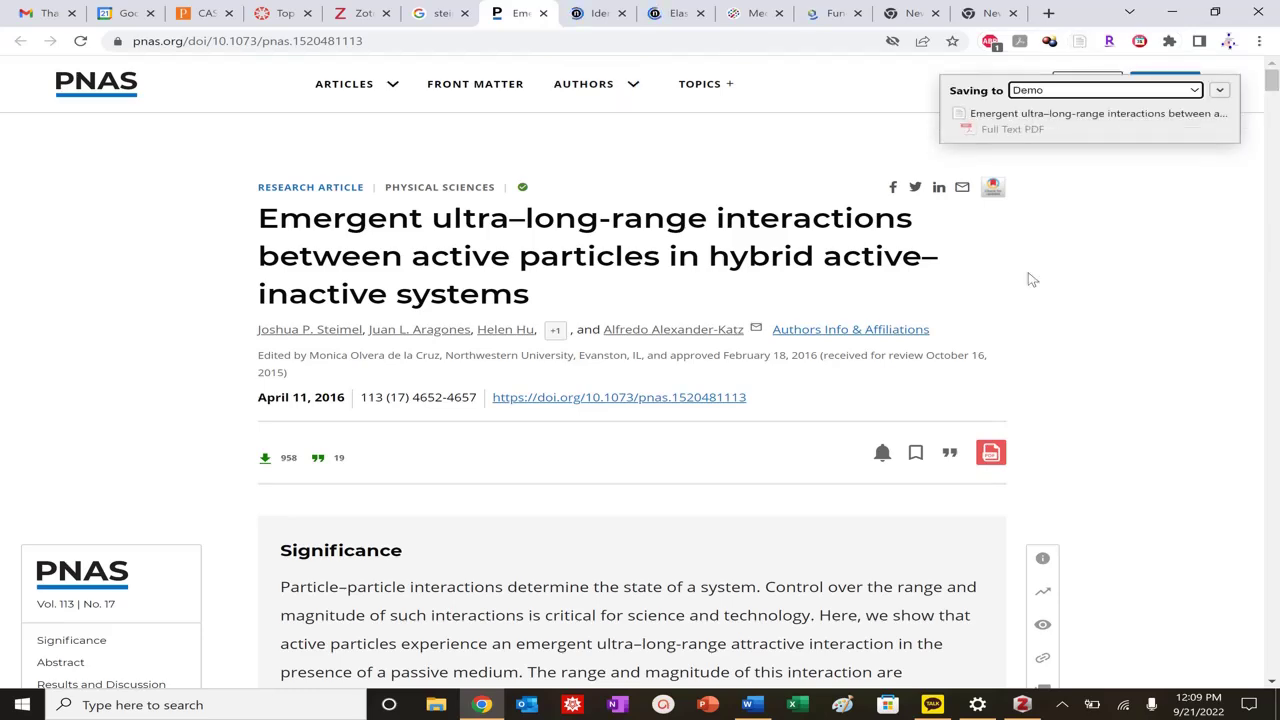
Switch to Zotero, look through the saved PNAS article's PDF and return to the Demo collection
click(1022, 704)
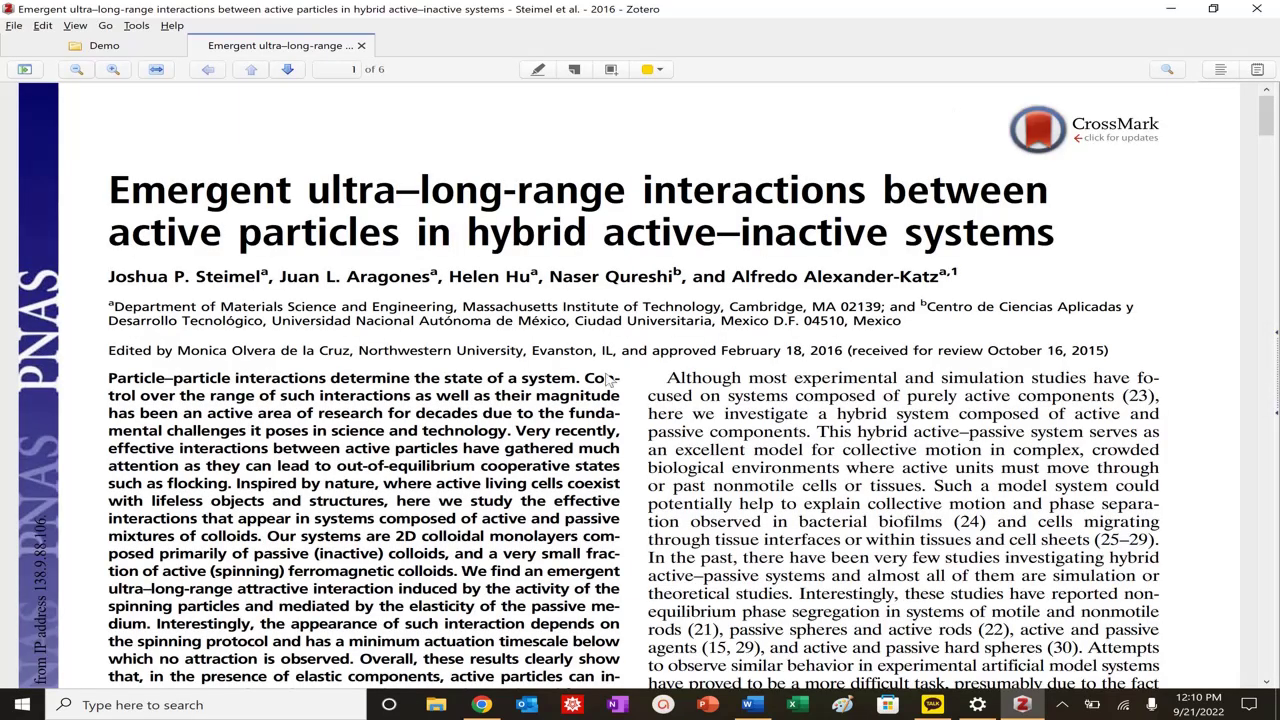
scroll(580, 395, down, 15)
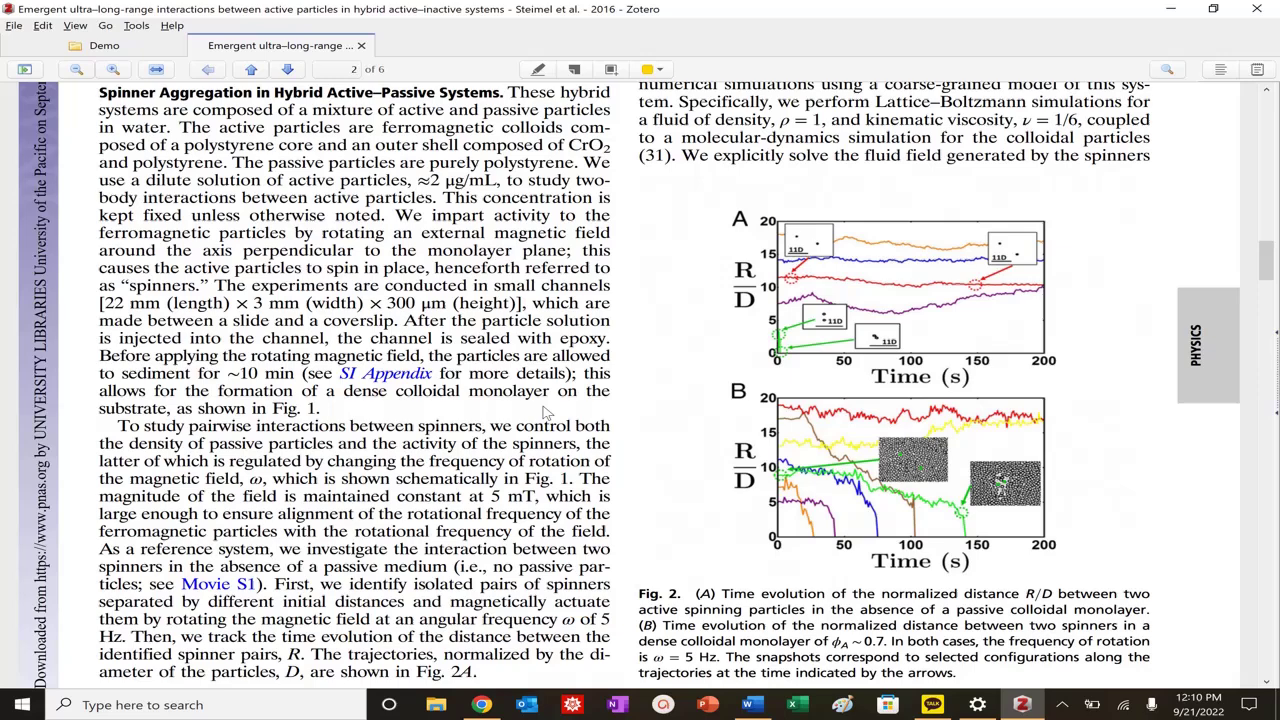
scroll(545, 411, down, 5)
click(96, 50)
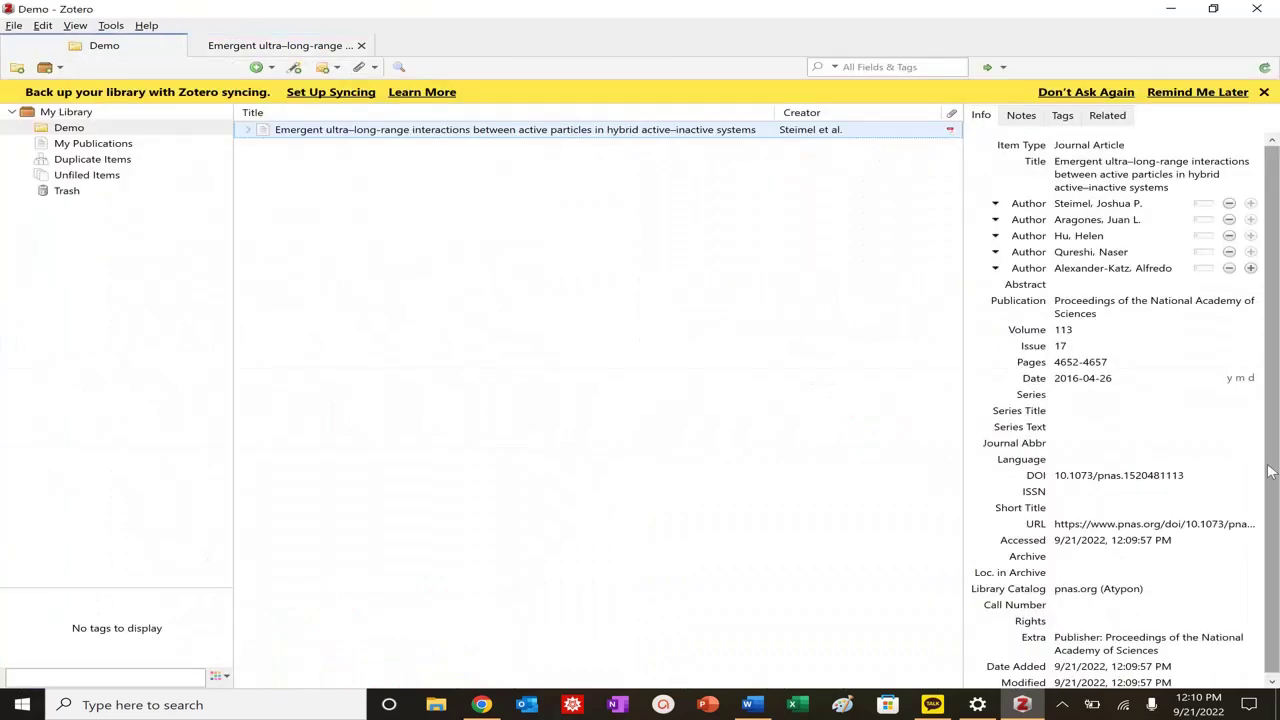
Switch to Chrome and save the open Nature Communications, eLife and EMBO Journal articles to Zotero's Demo collection
click(481, 704)
click(600, 13)
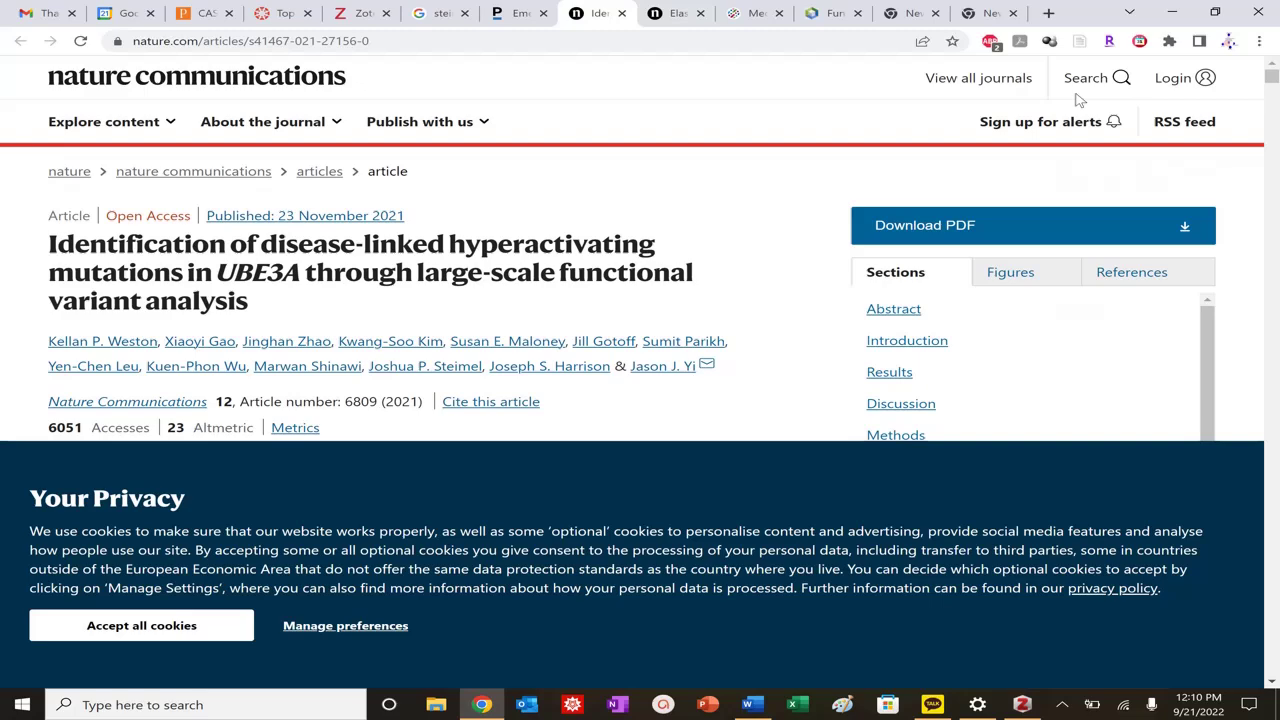
click(1079, 41)
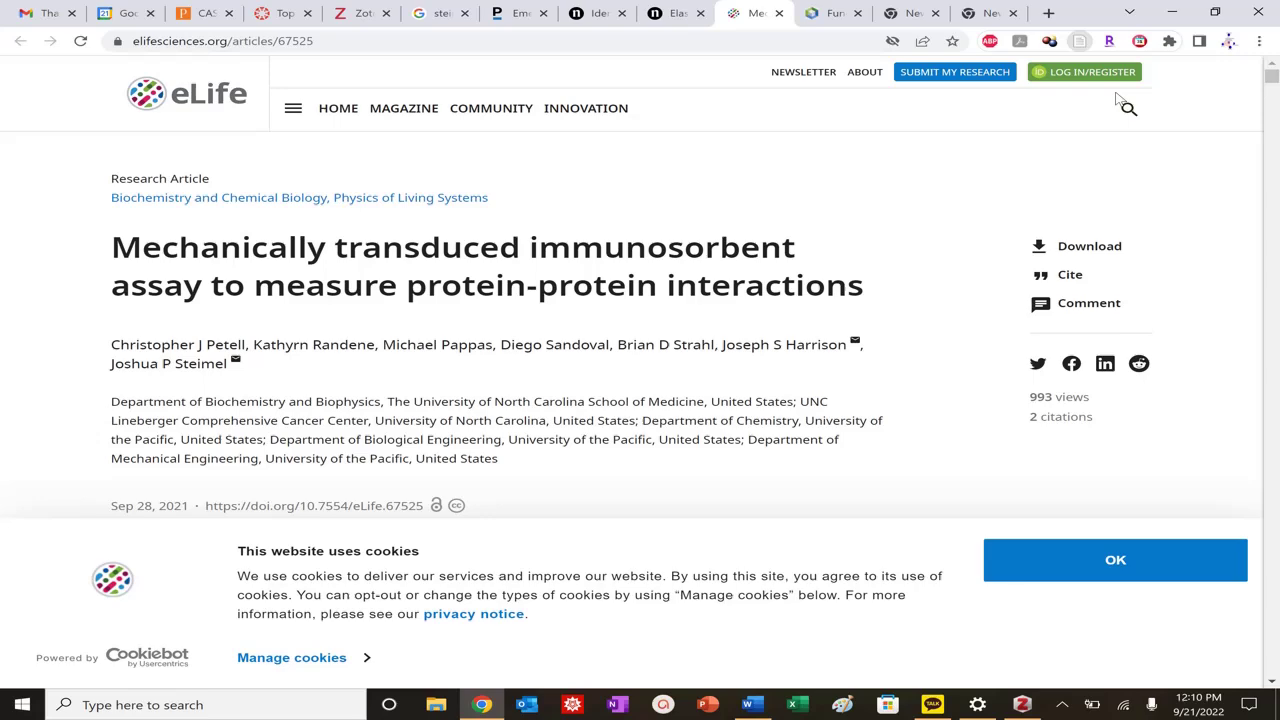
key(ctrl+Tab)
click(1079, 41)
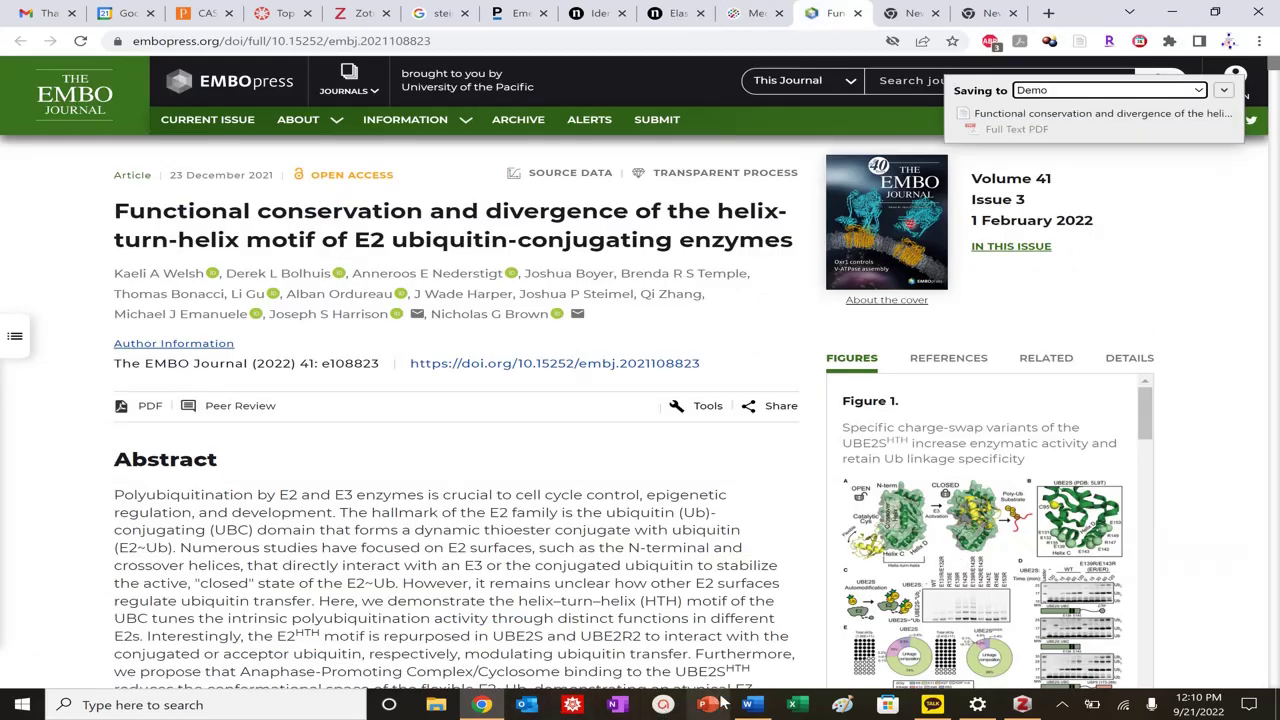
Switch to Word and start a Zotero citation after "Active matter is interesting.", keeping the Nature citation style for the document
click(751, 705)
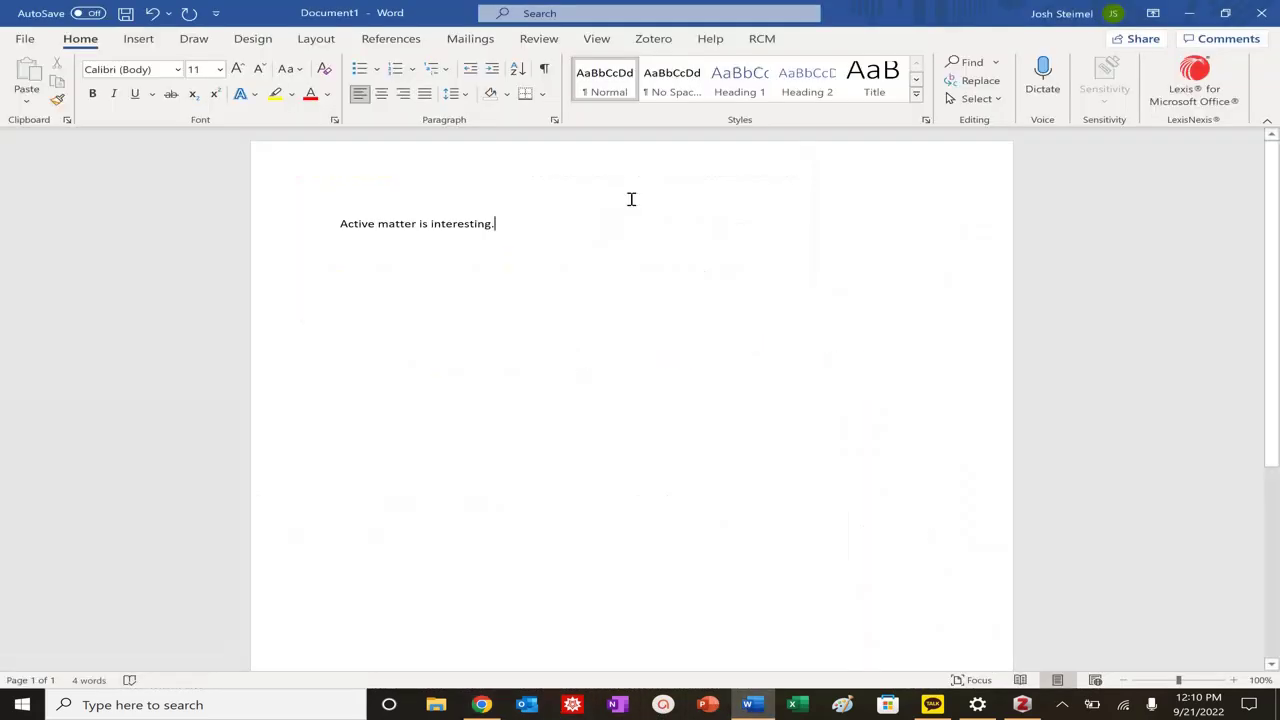
click(652, 44)
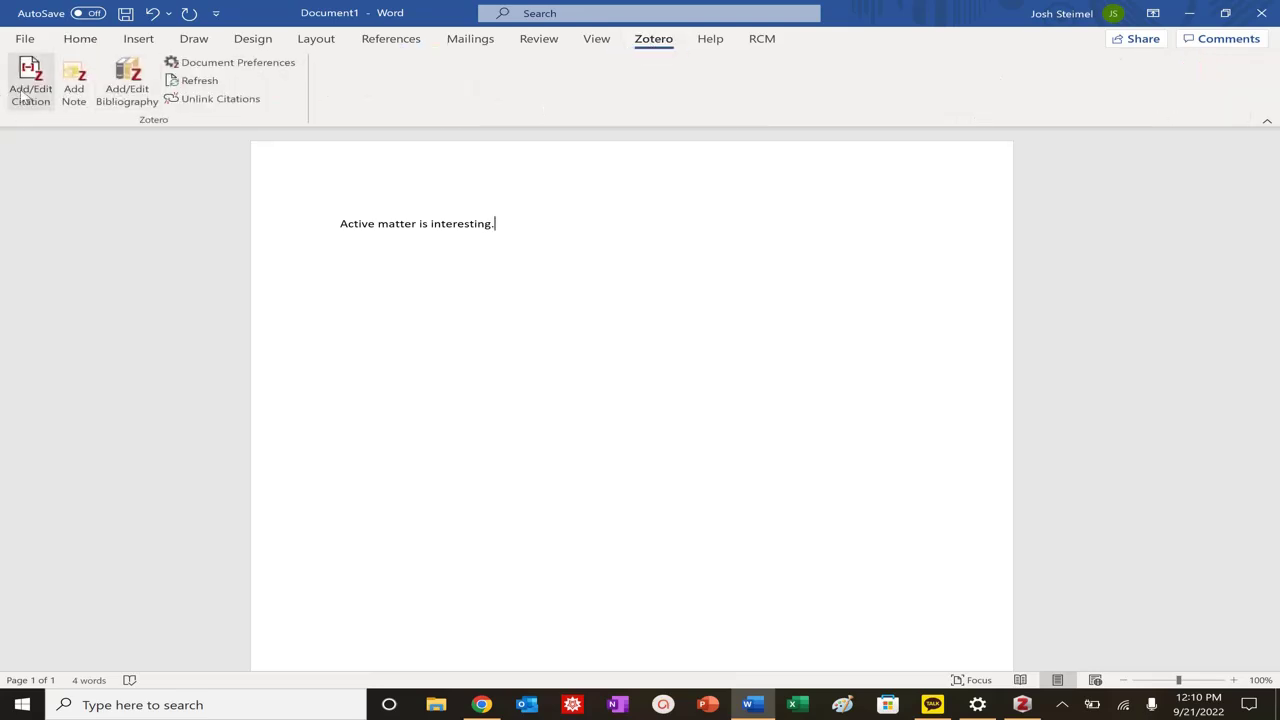
click(23, 92)
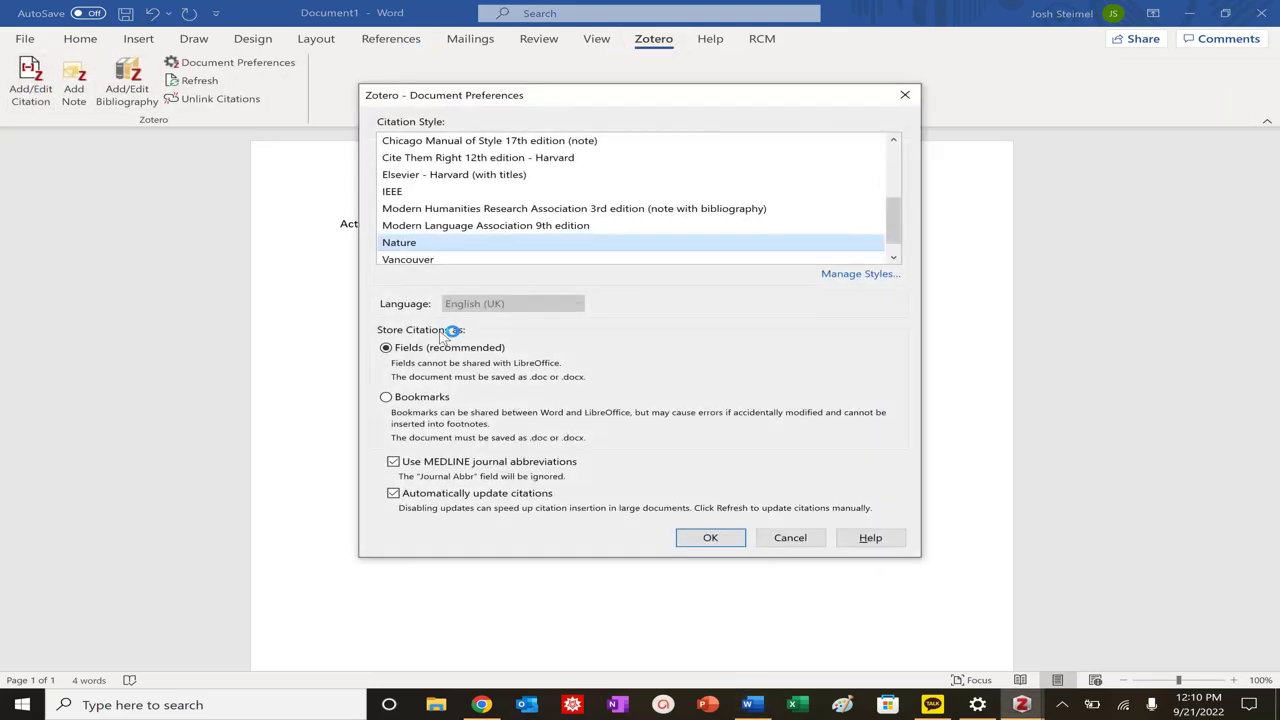
scroll(450, 205, up, 3)
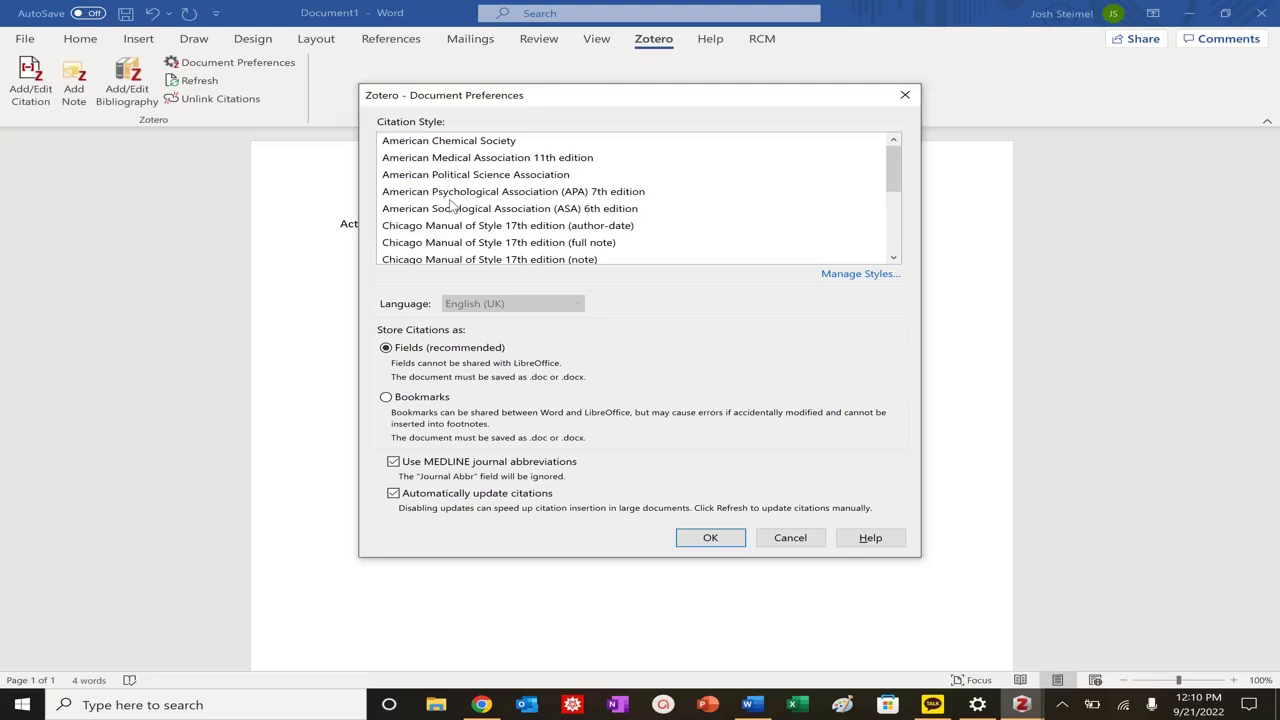
scroll(510, 195, down, 3)
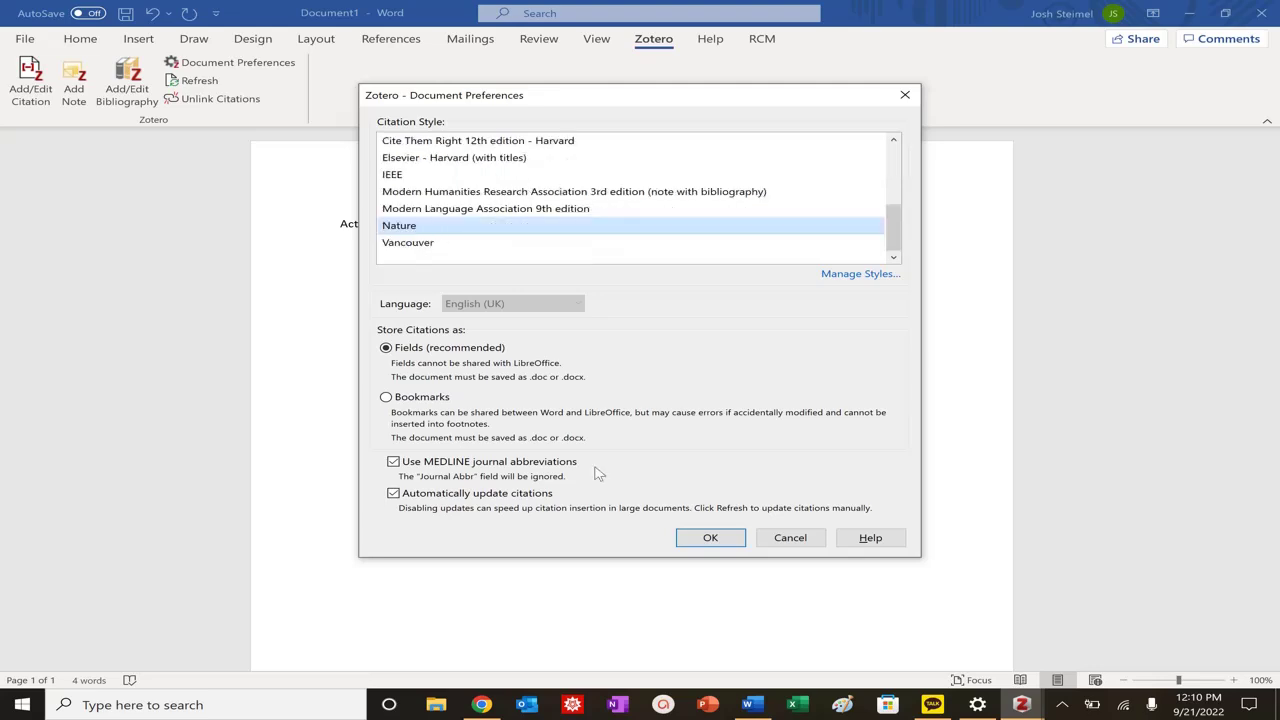
click(695, 541)
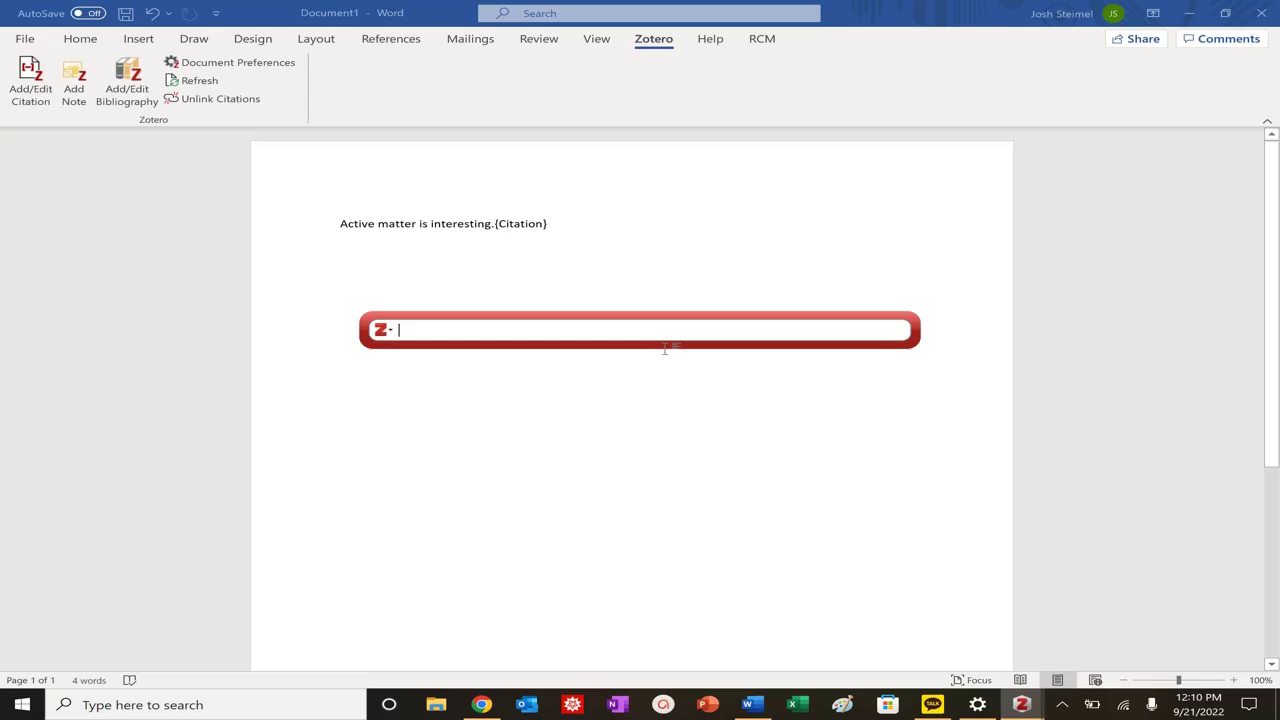
Cite the PNAS article "Emergent ultra–long-range interactions" after the sentence and add the Zotero bibliography
text(steime)
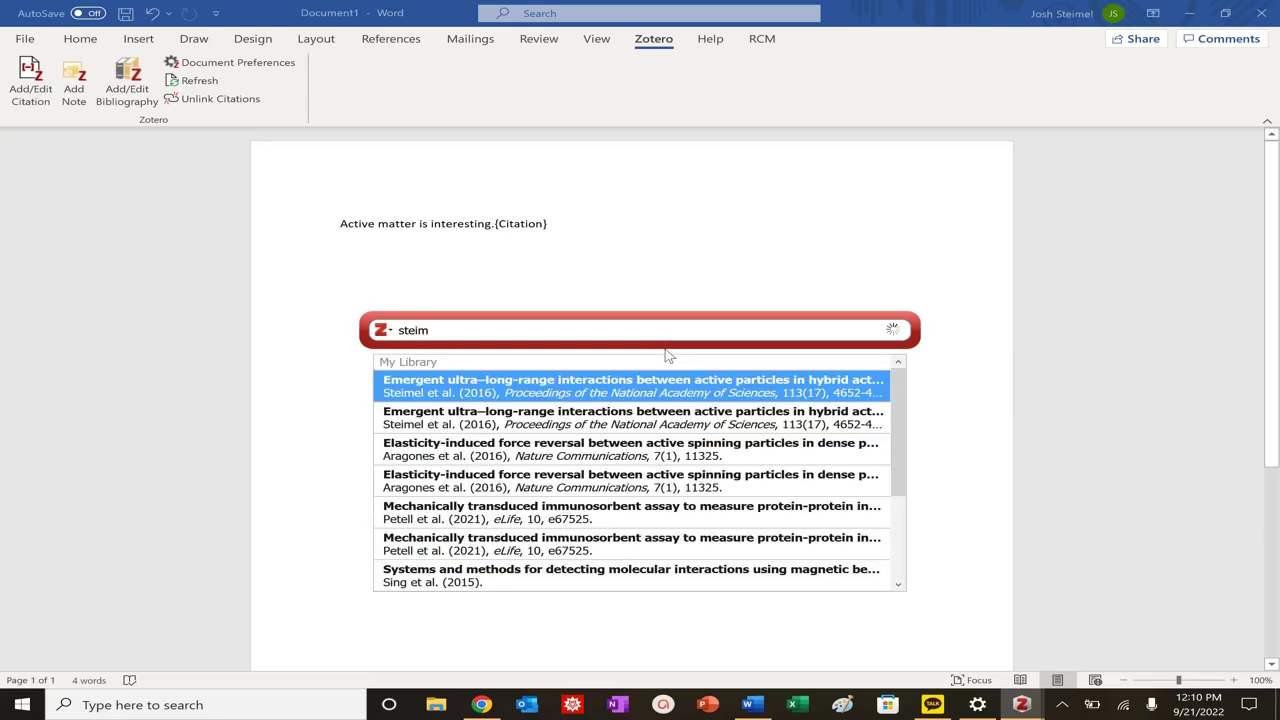
click(552, 394)
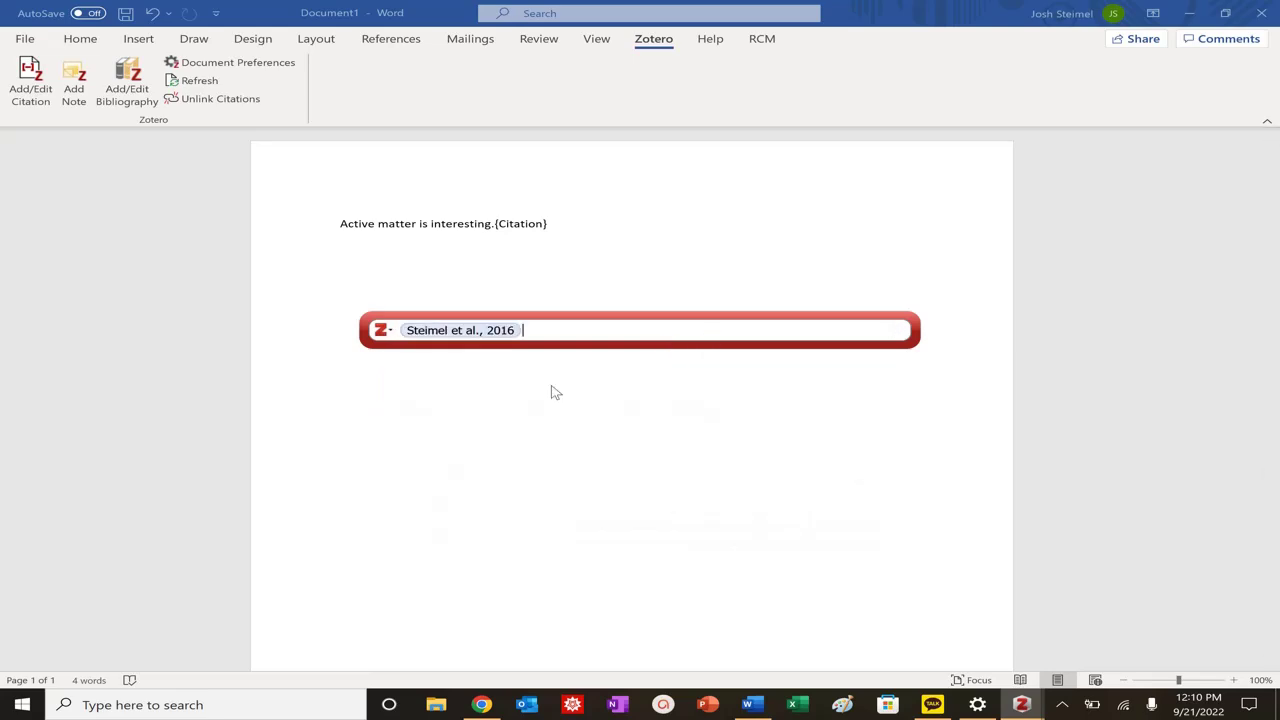
key(Return)
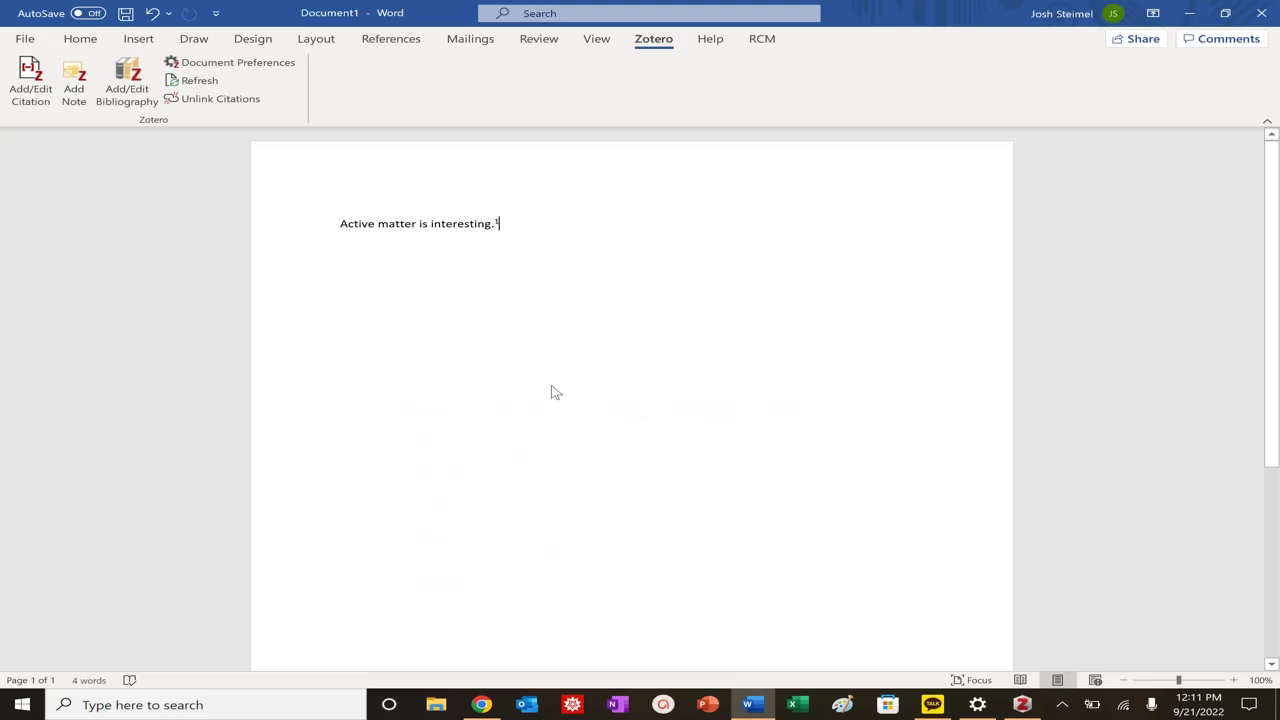
click(112, 105)
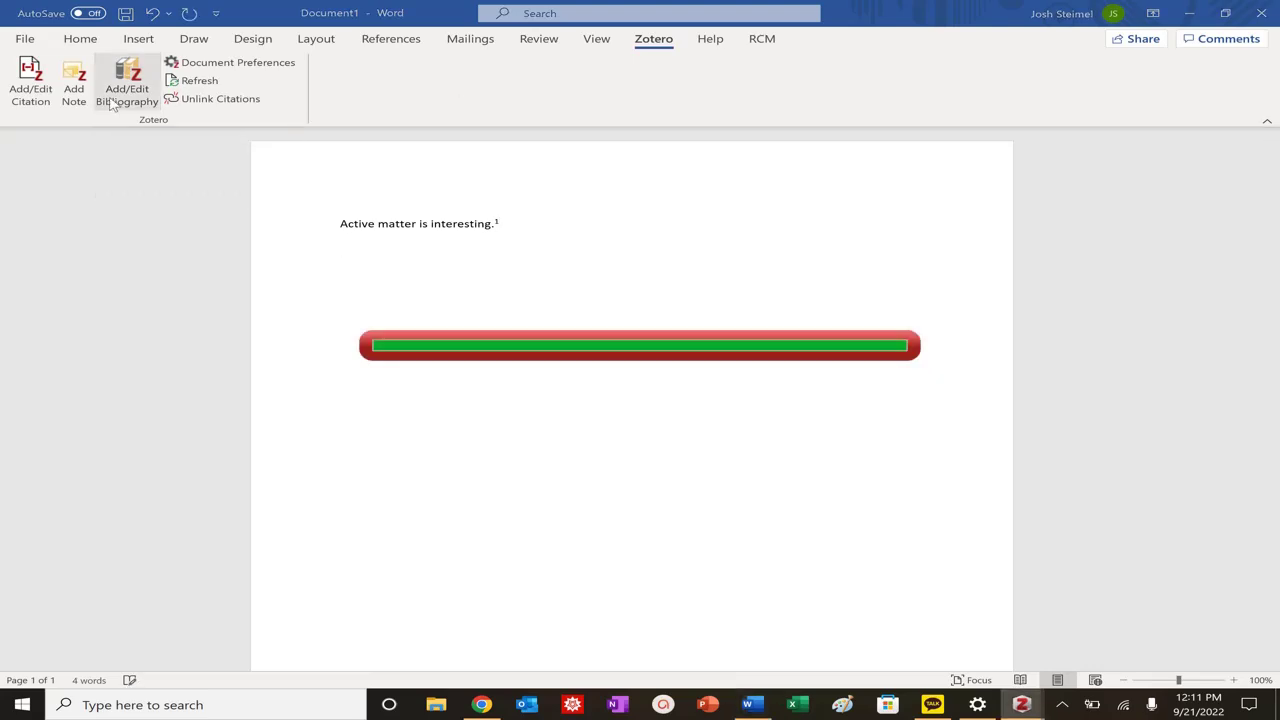
Insert the sentence "METRIS is a technique to measure interaction affinity." before "Active matter is interesting."
click(322, 228)
click(336, 227)
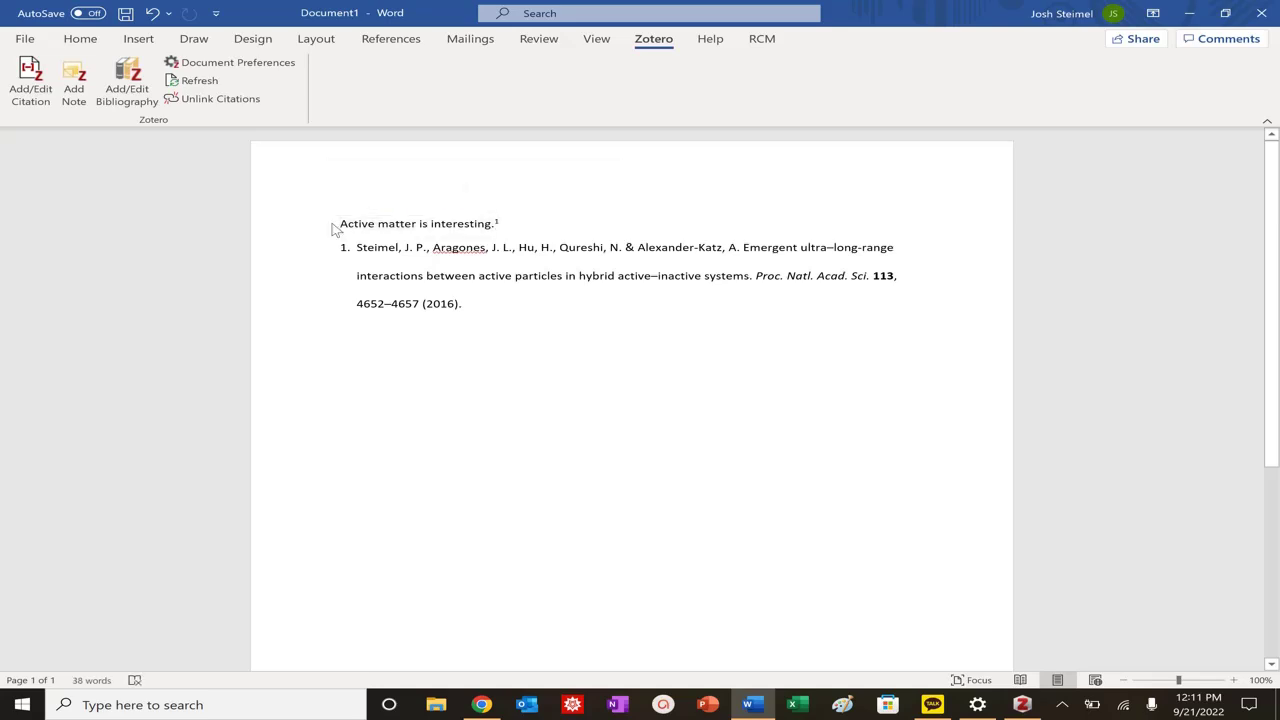
text(METRIS is)
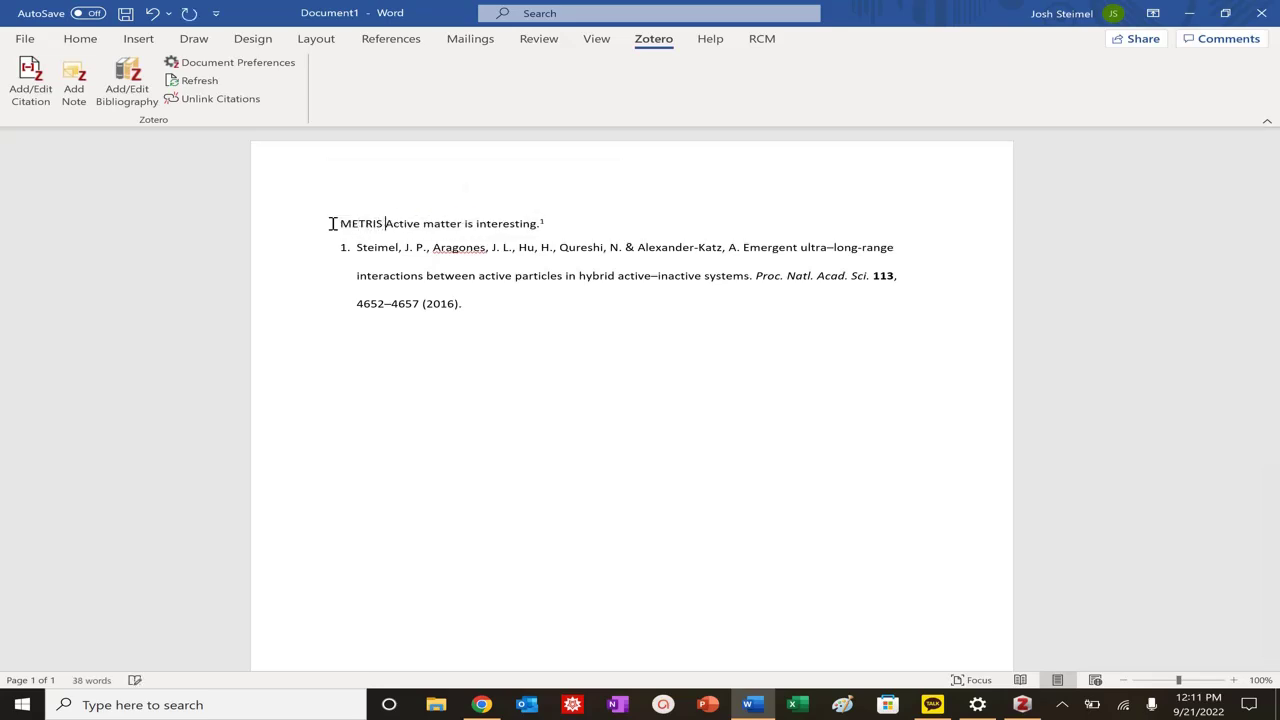
text( a technique )
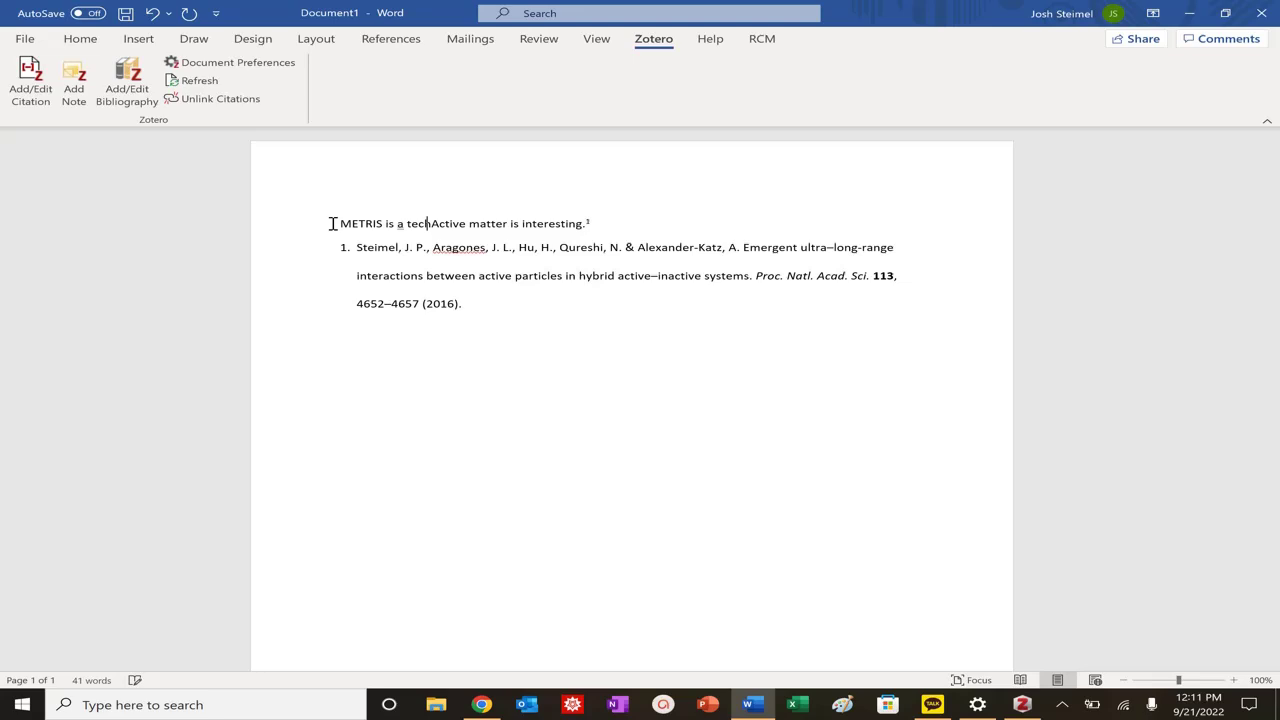
text(to measure )
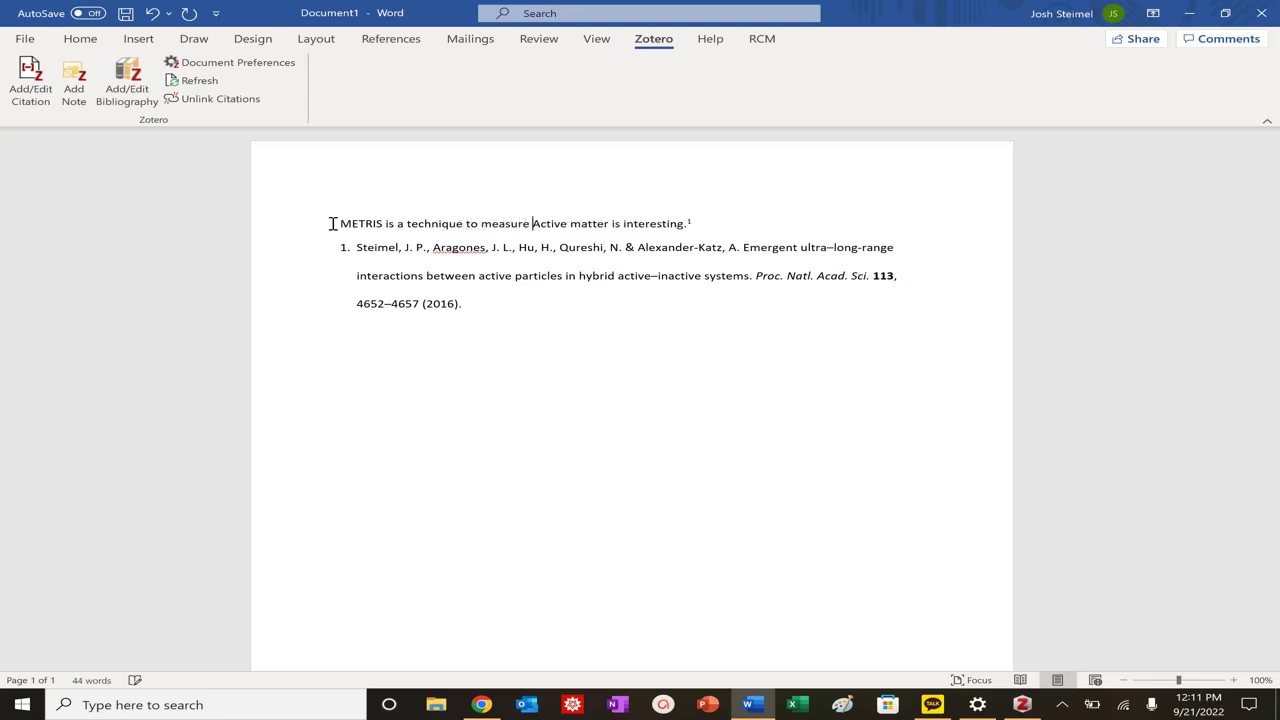
text(interaction affin)
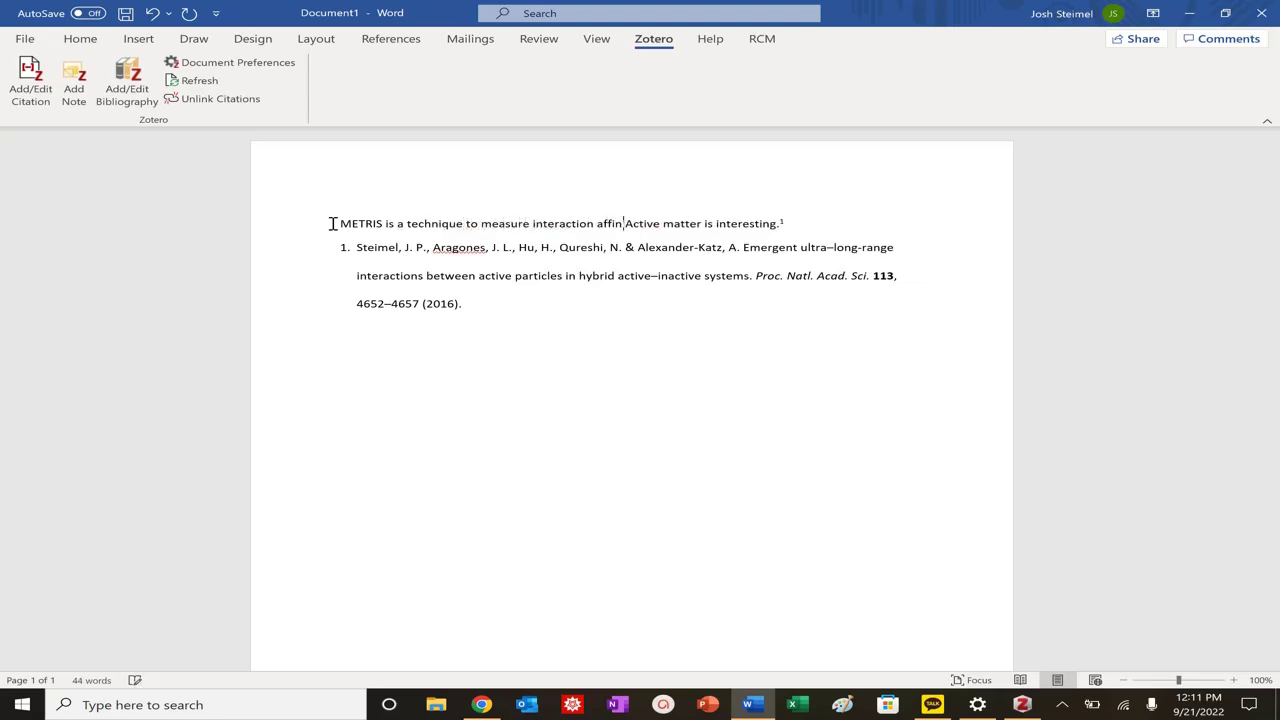
text(ity.)
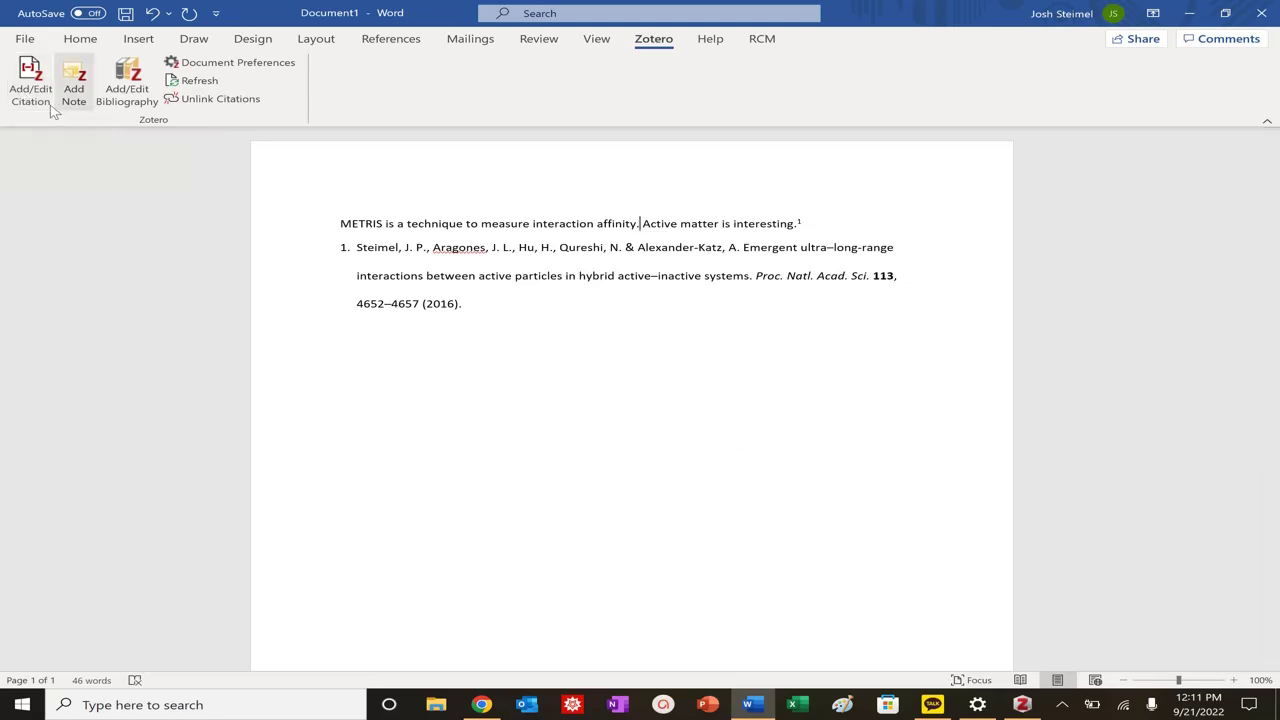
Cite the "Elasticity-induced force reversal" and "Mechanically transduced immunosorbent assay" articles together after the METRIS sentence and check the bibliography
click(31, 88)
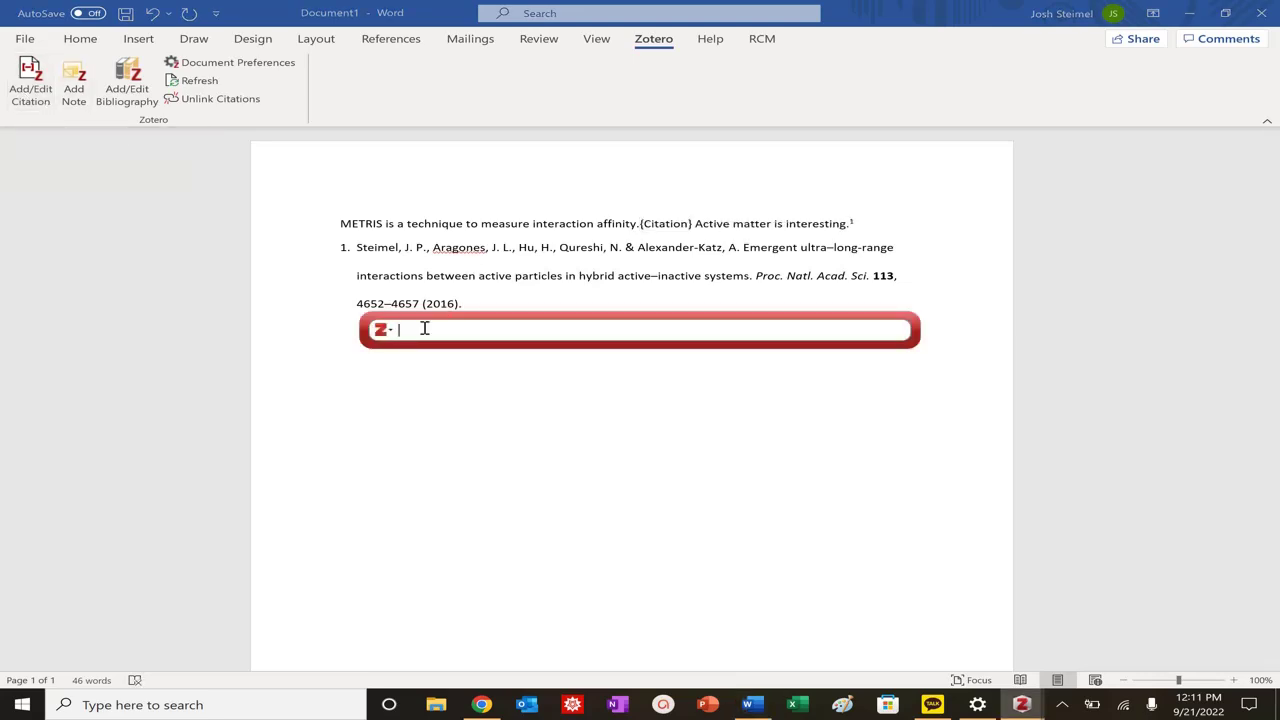
text(steim)
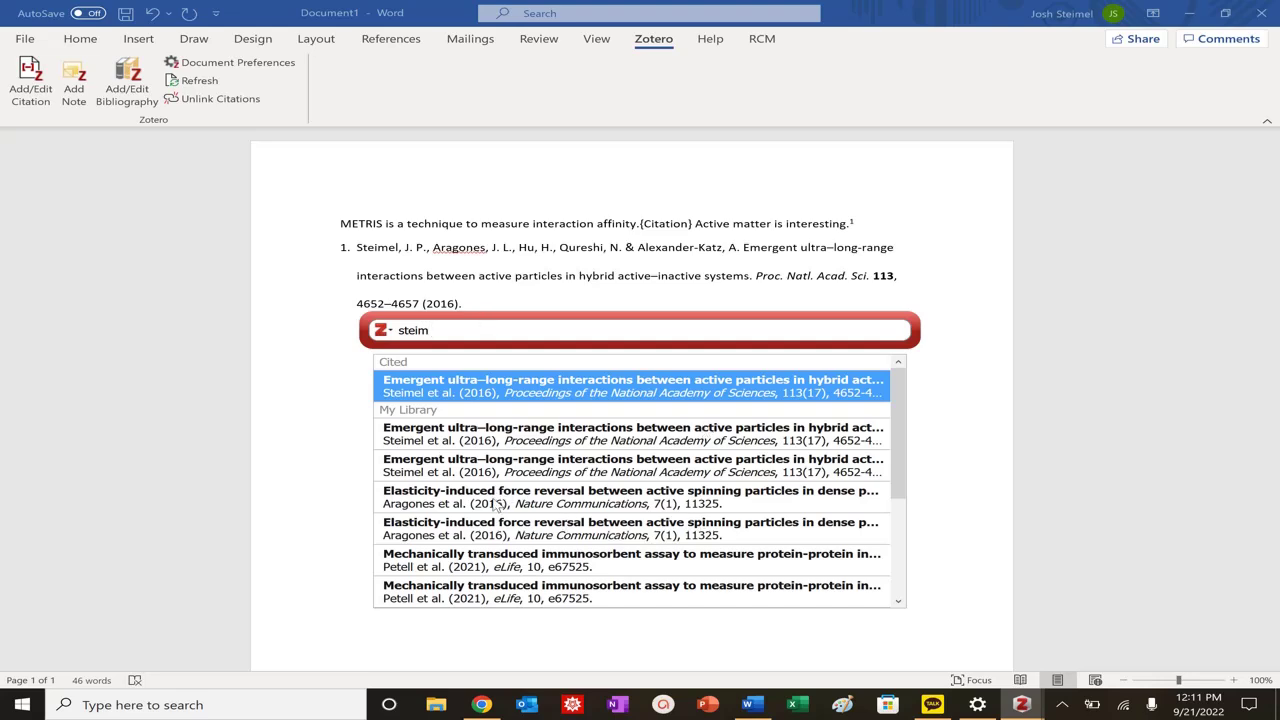
click(492, 505)
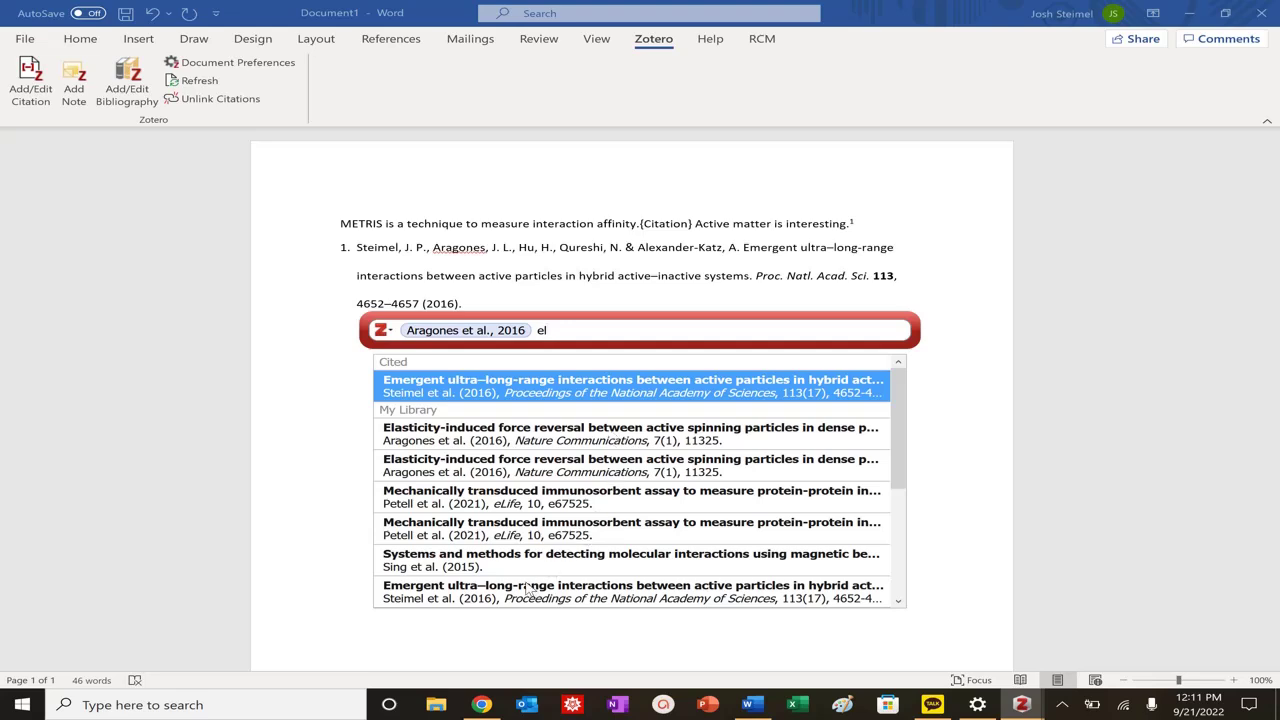
click(516, 534)
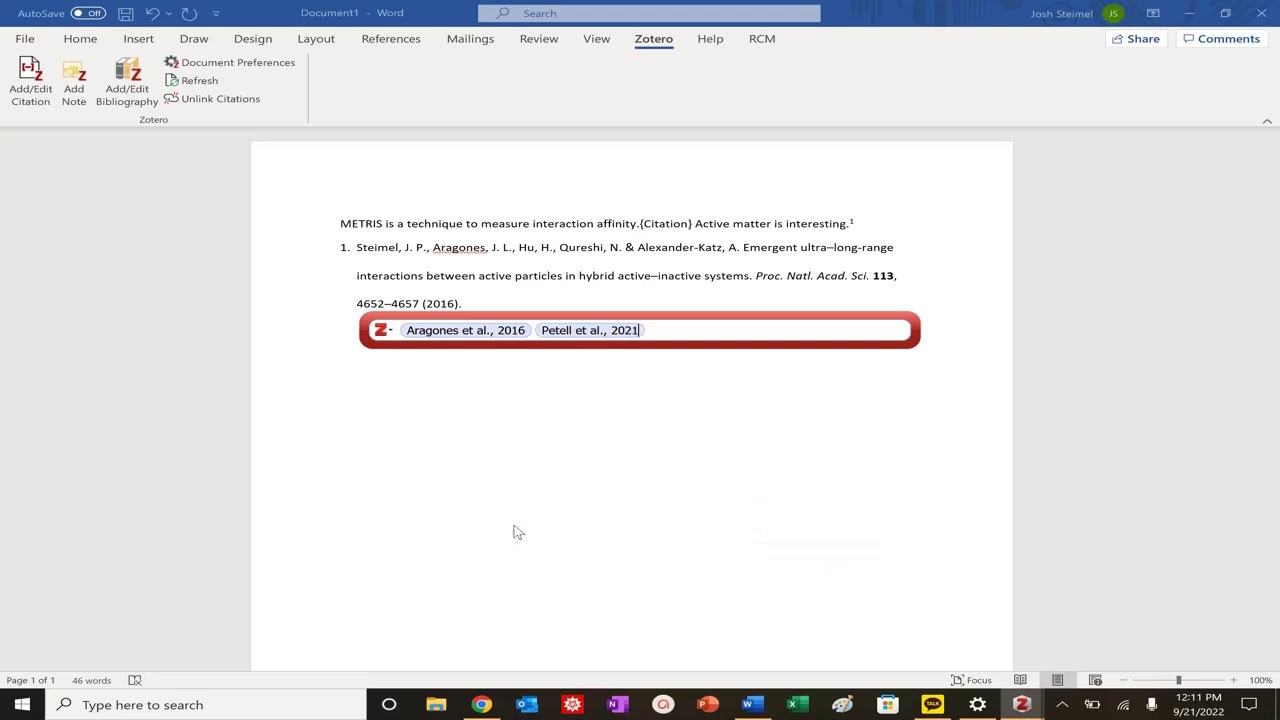
key(Return)
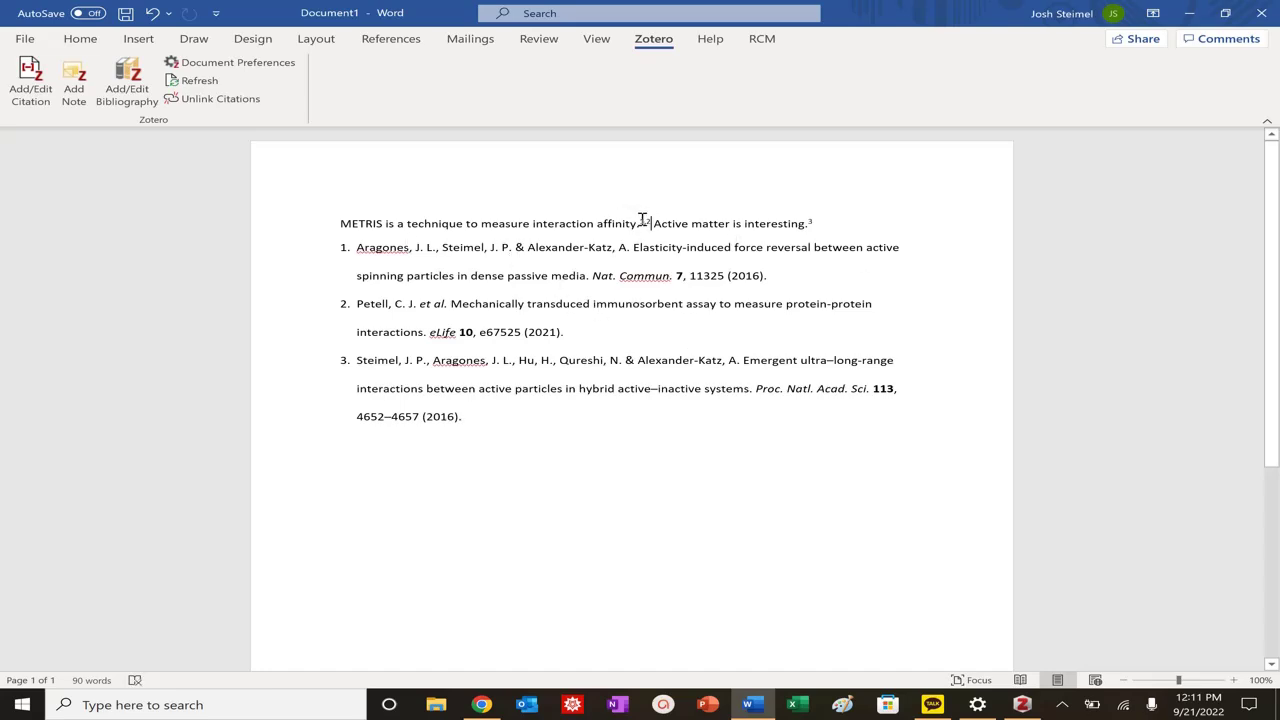
click(420, 255)
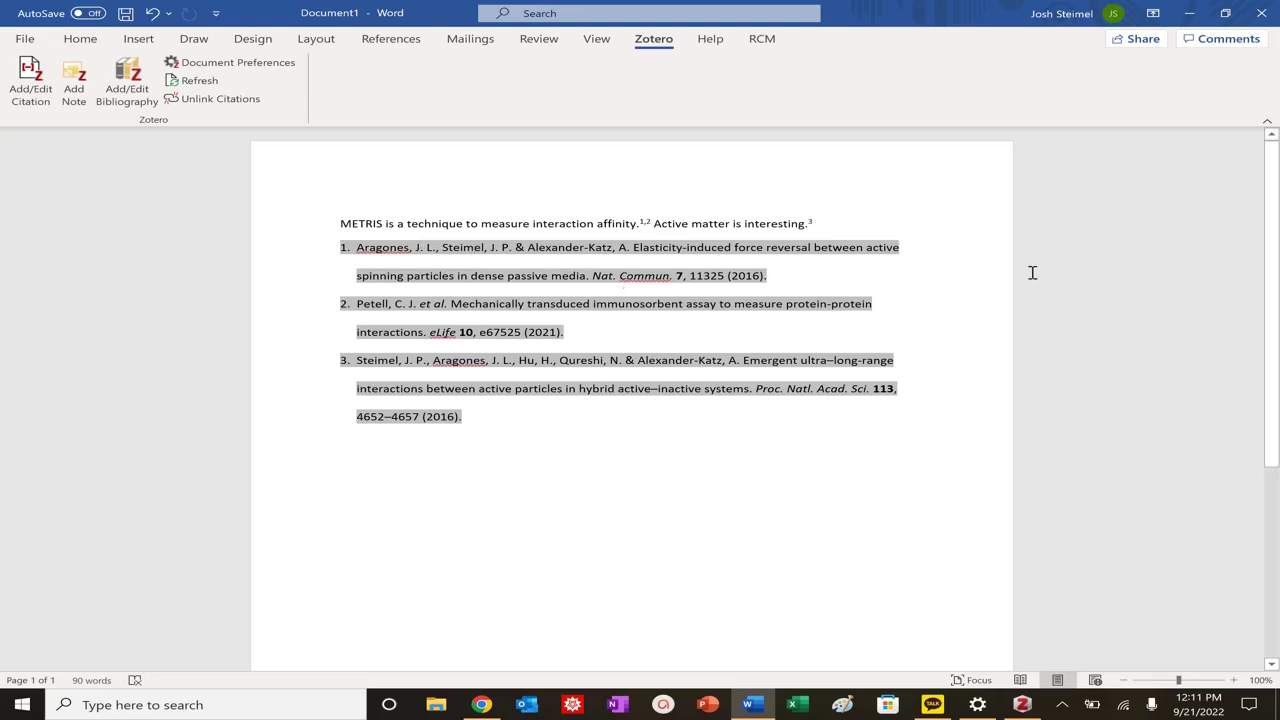
click(478, 497)
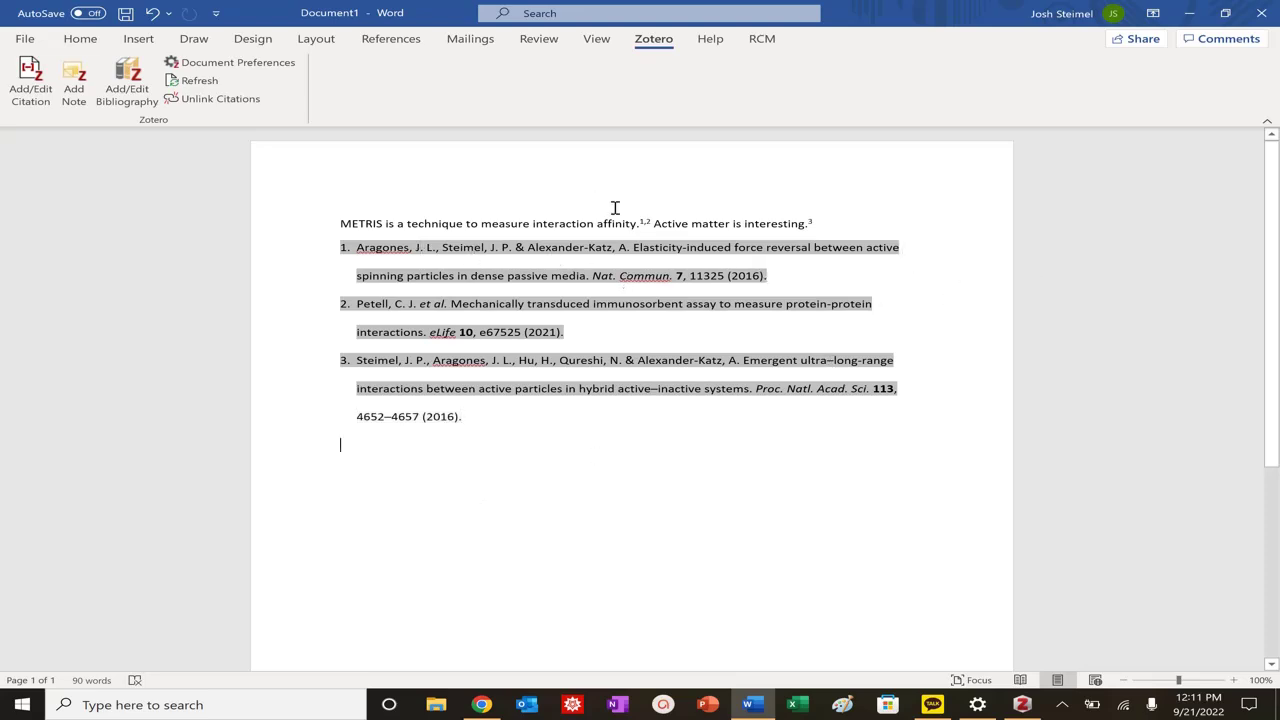
Insert the sentence "EMBO journal is interesting." at the start of the paragraph, before the METRIS sentence
click(339, 224)
text(EMBO journal cita)
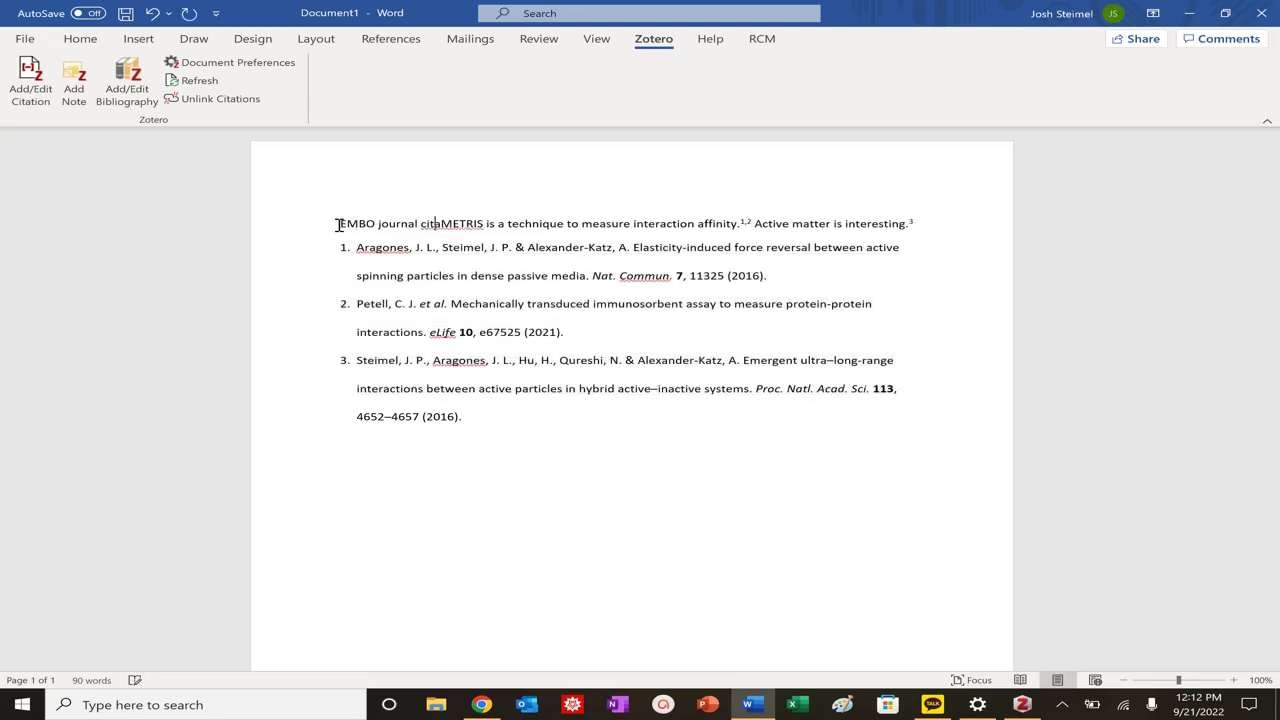
text(tion.)
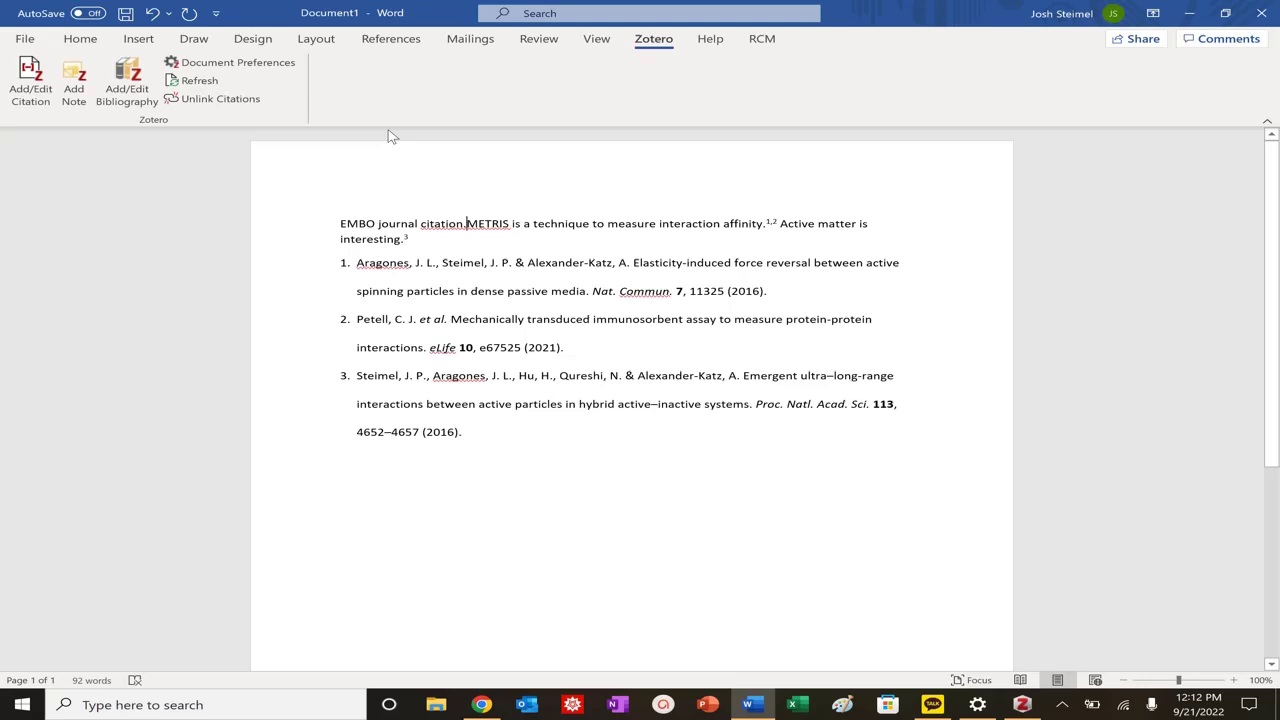
key(BackSpace)
key(BackSpace)
key(BackSpace)
key(BackSpace)
key(BackSpace)
key(BackSpace)
key(BackSpace)
key(BackSpace)
key(BackSpace)
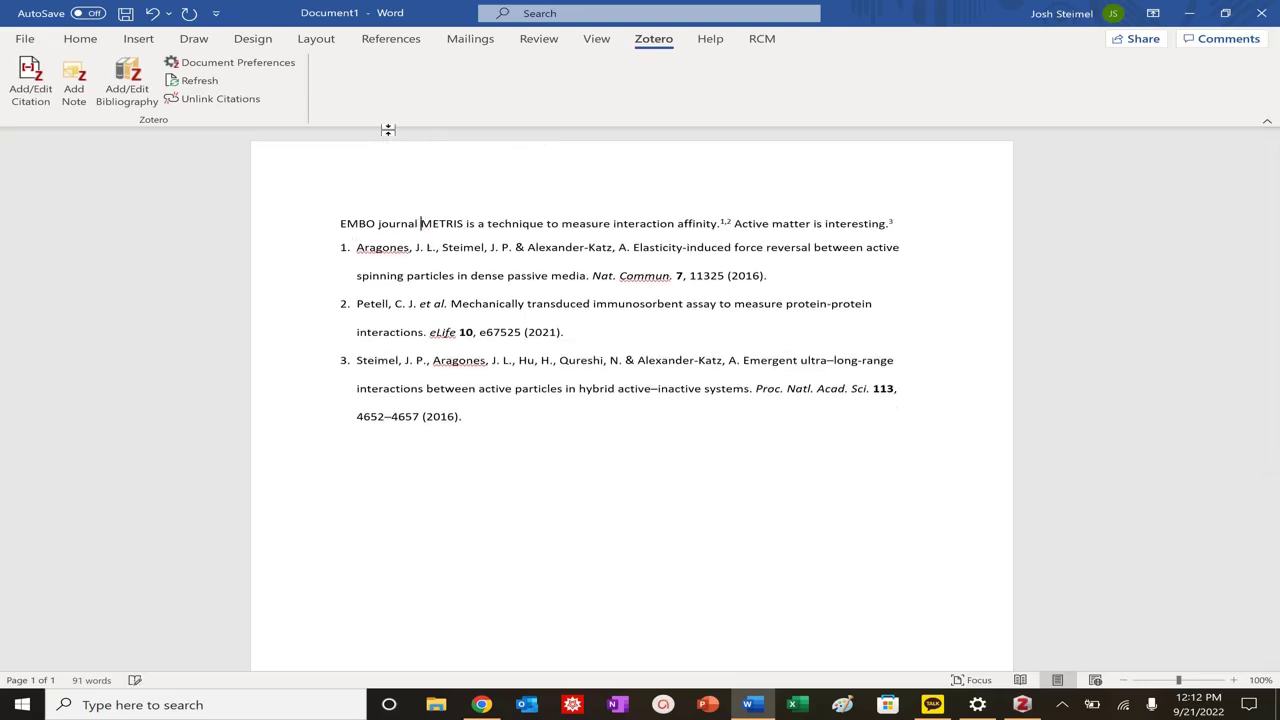
text(is interesting.)
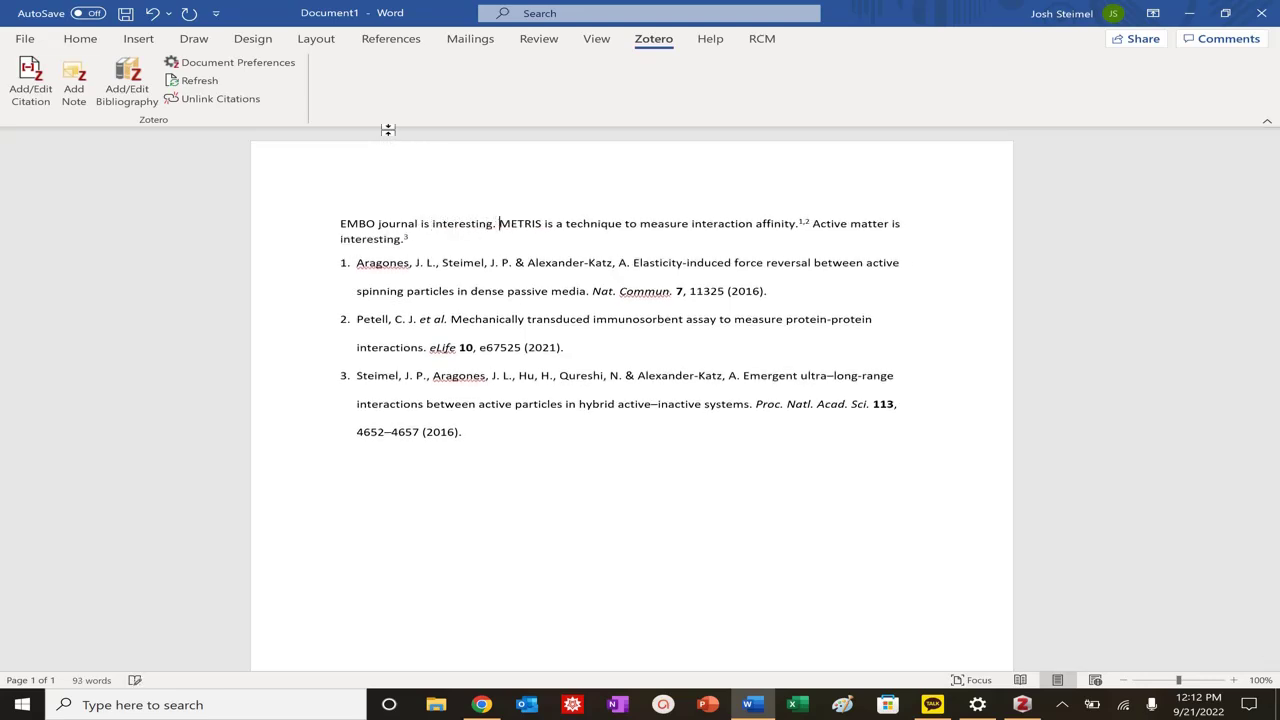
Search Zotero for "embo" and cite "Functional conservation and divergence of the helix-turn-helix motif" after the EMBO journal sentence
click(22, 104)
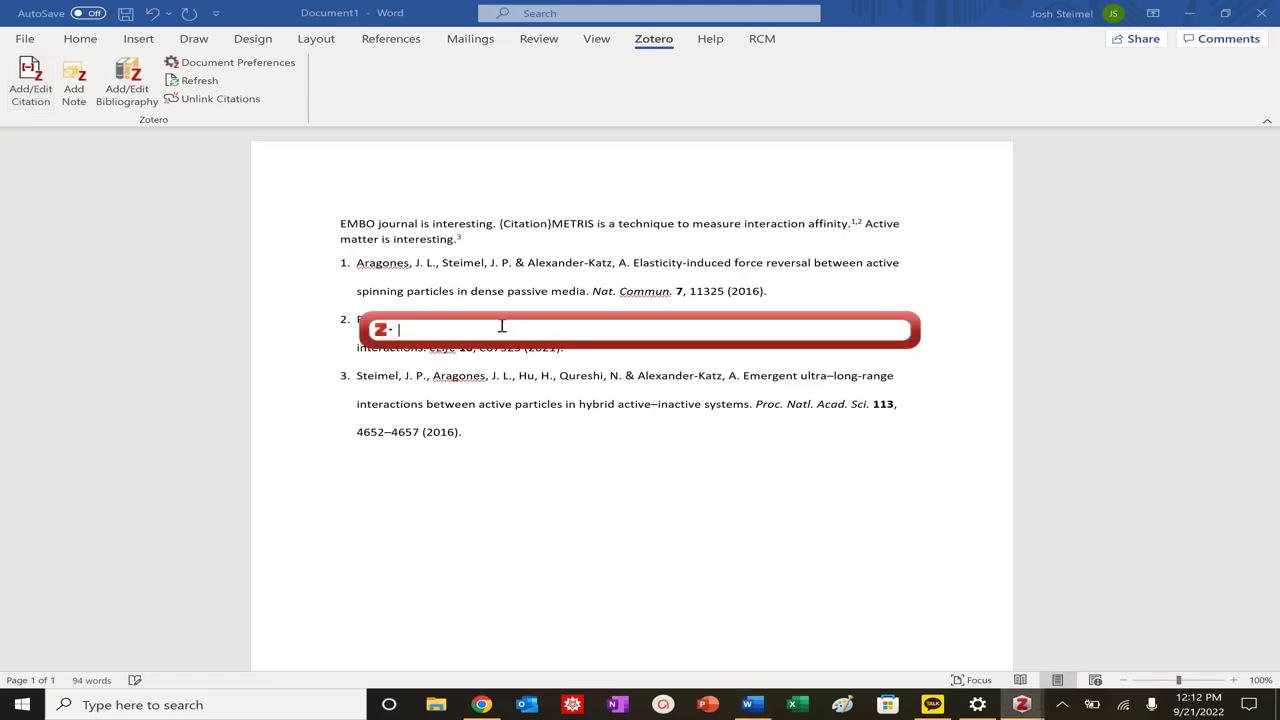
text(embo)
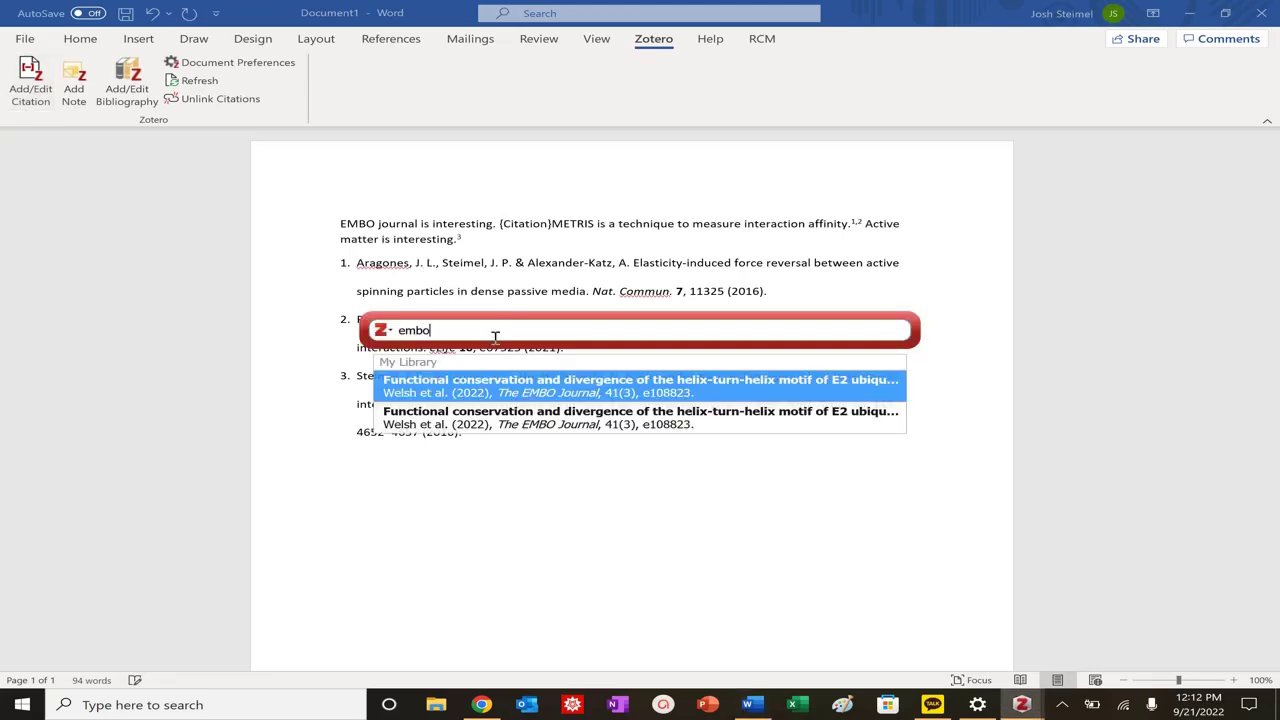
click(562, 395)
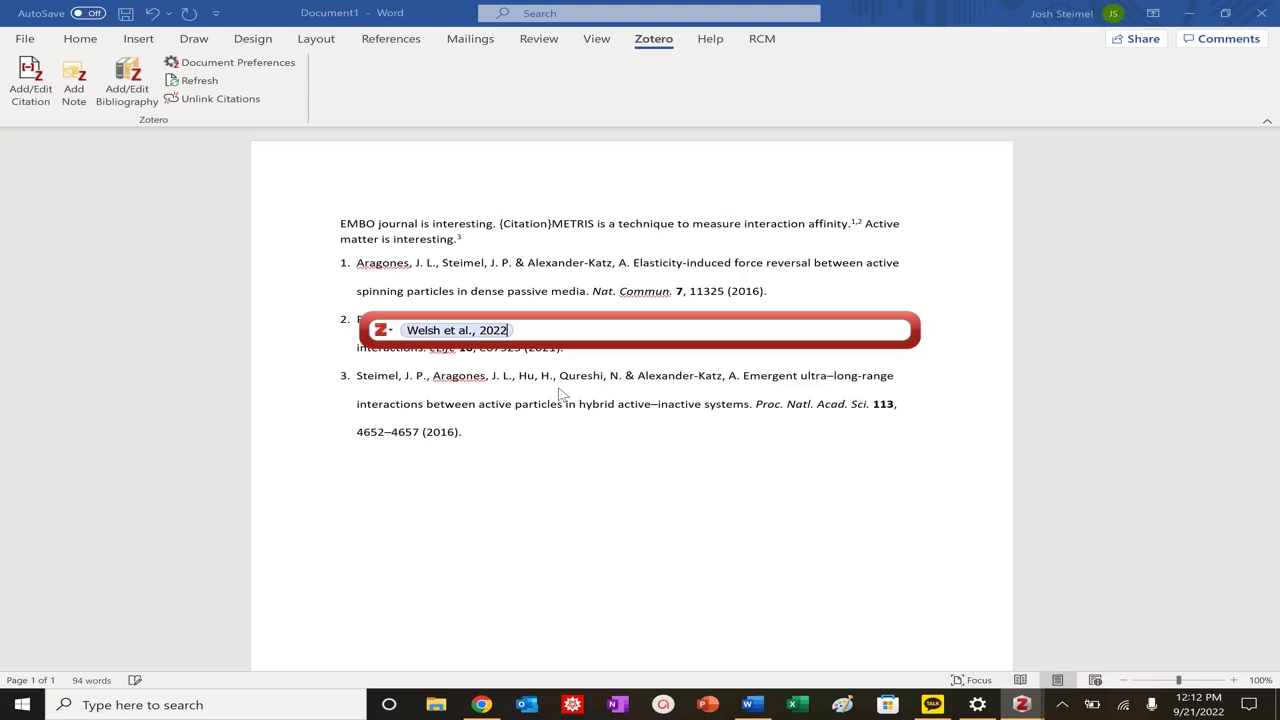
key(Return)
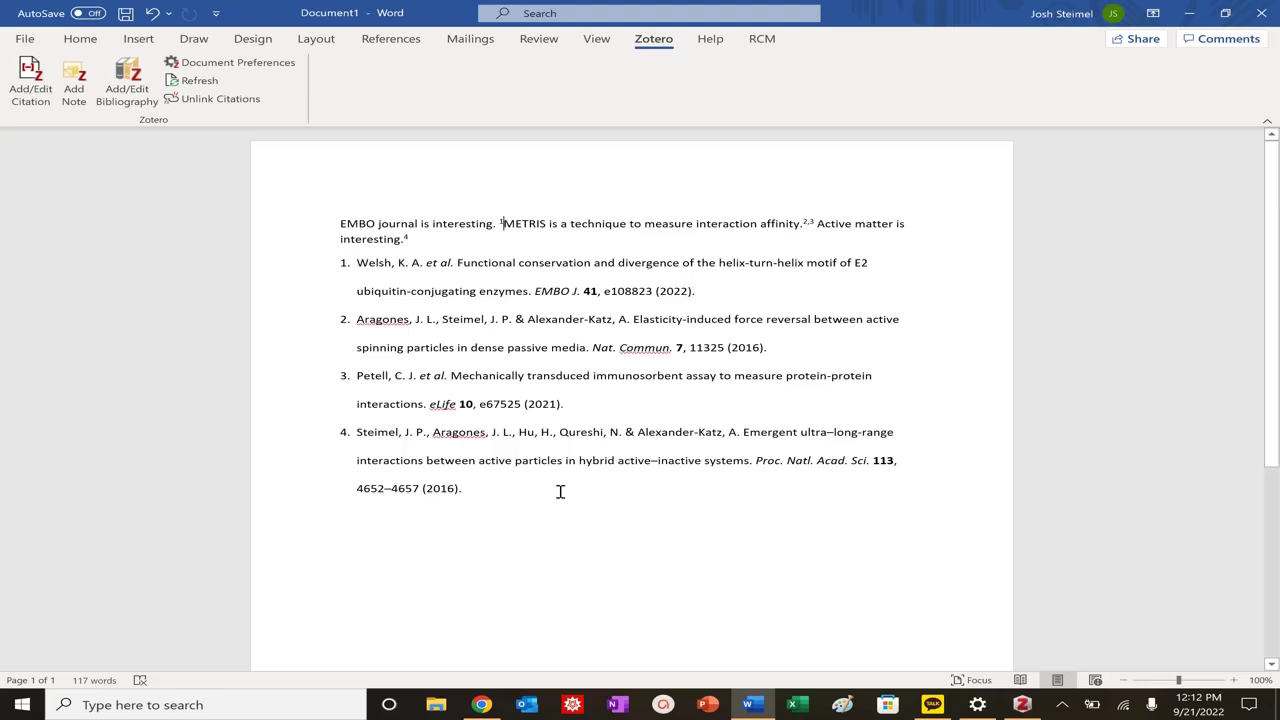
Switch to Chrome, search the web for Google Docs and open a new blank document
mouse_move(482, 704)
click(470, 615)
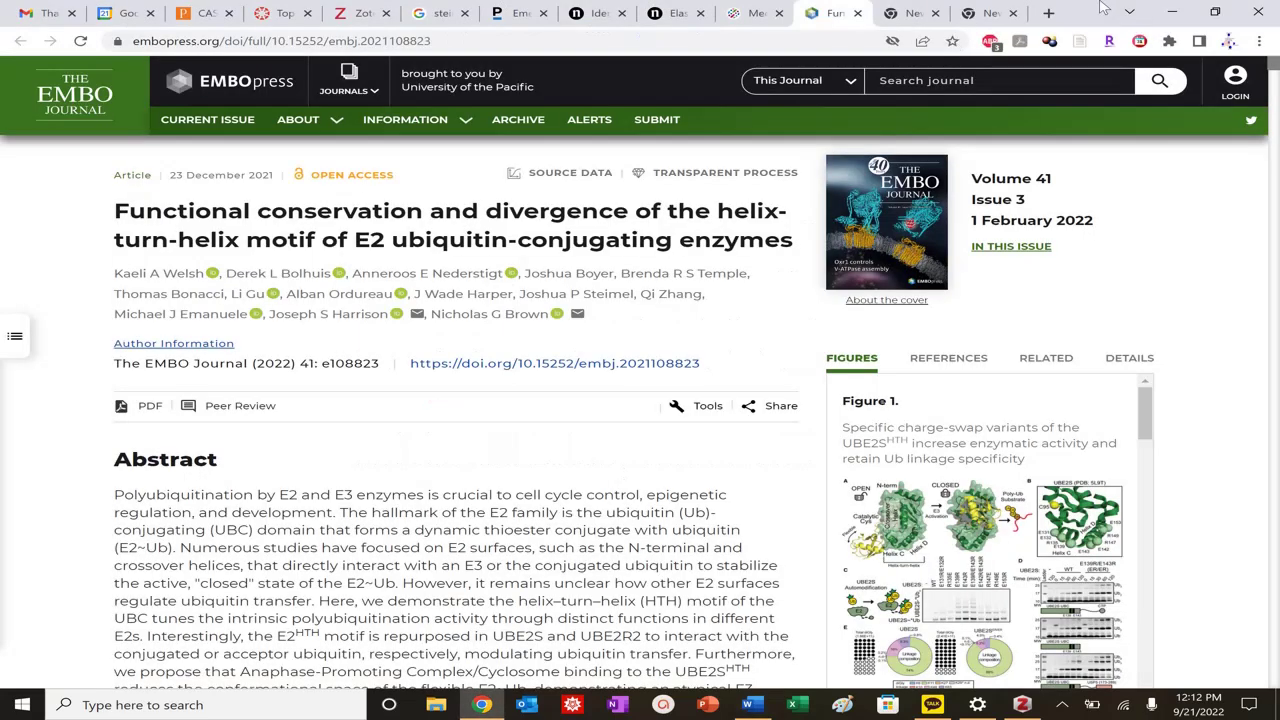
click(914, 10)
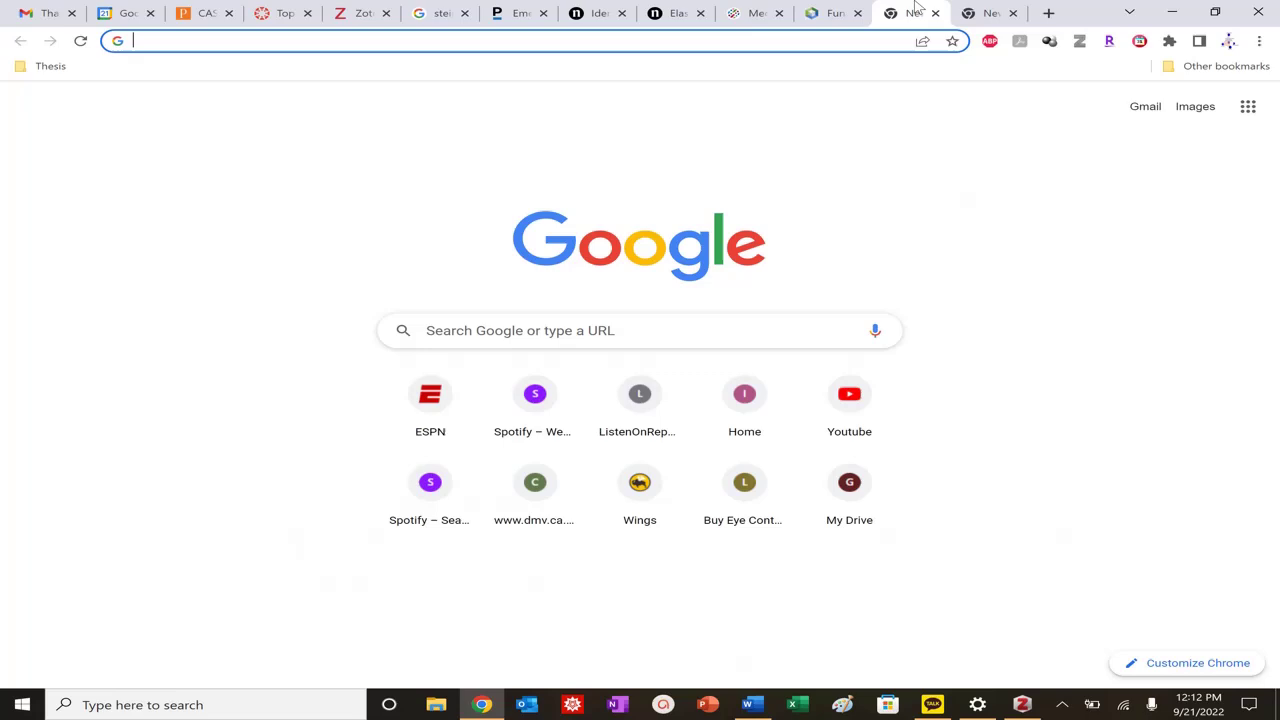
text(google doc)
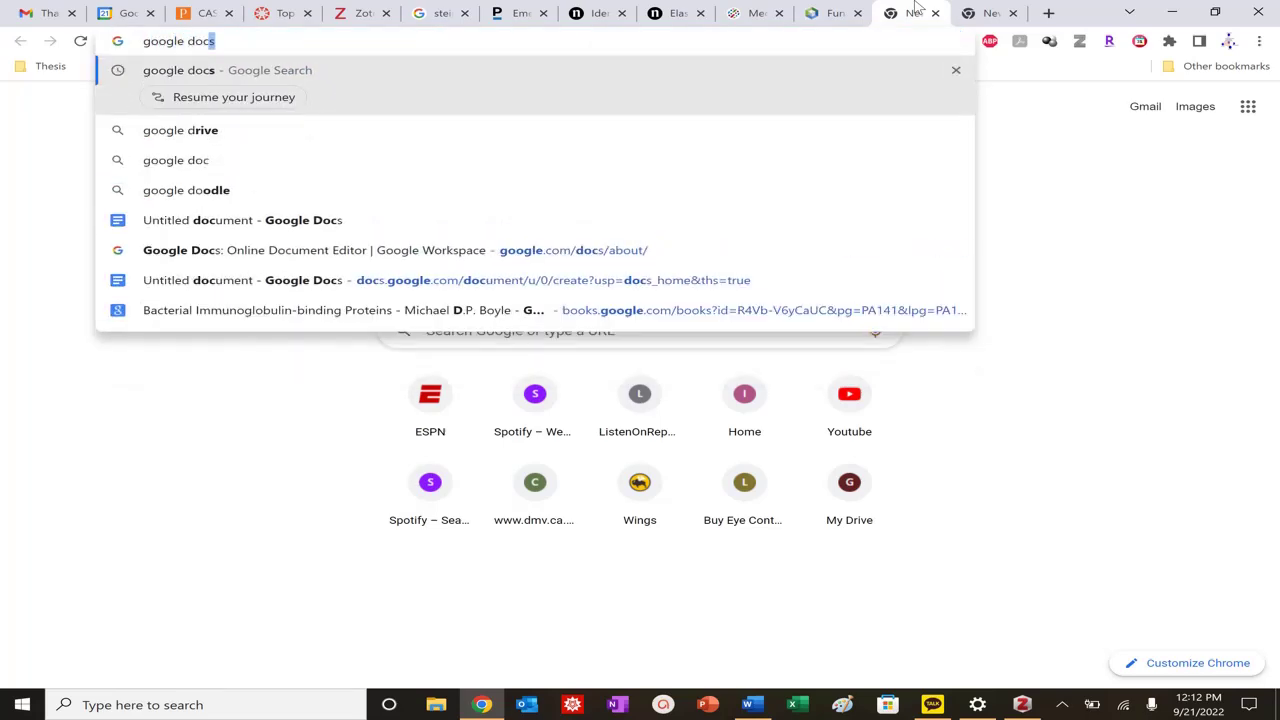
key(Return)
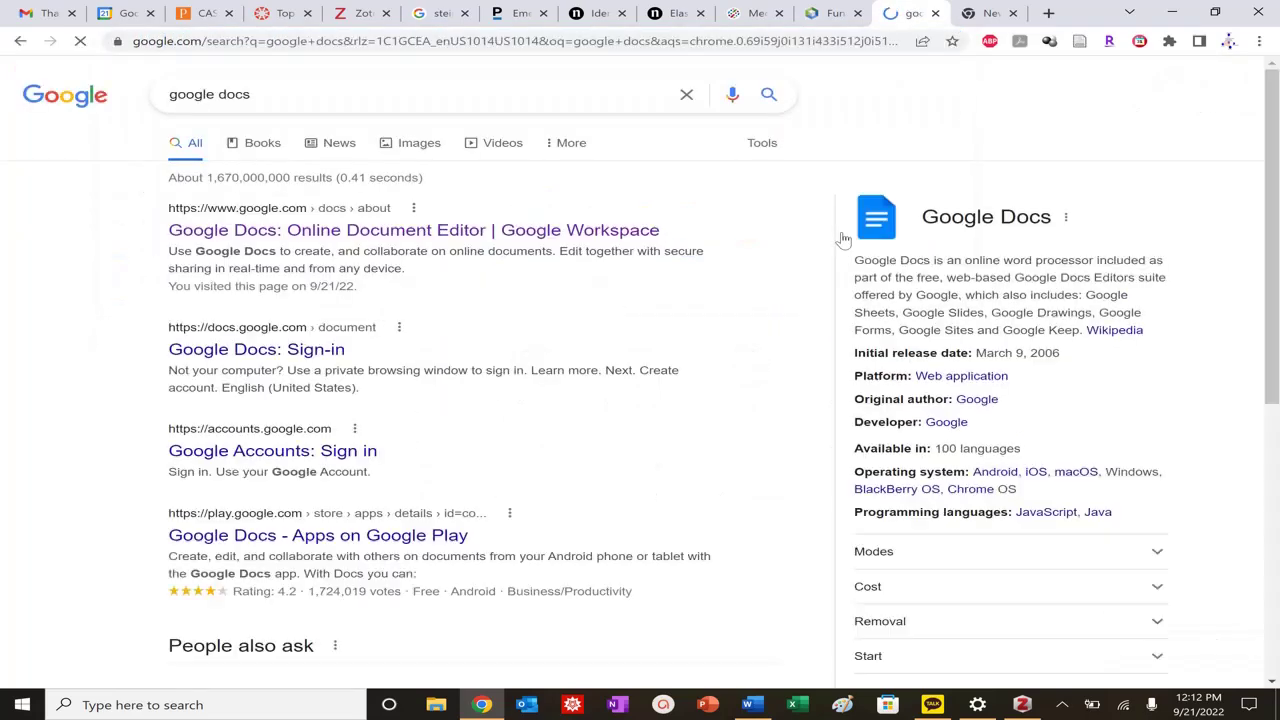
click(530, 230)
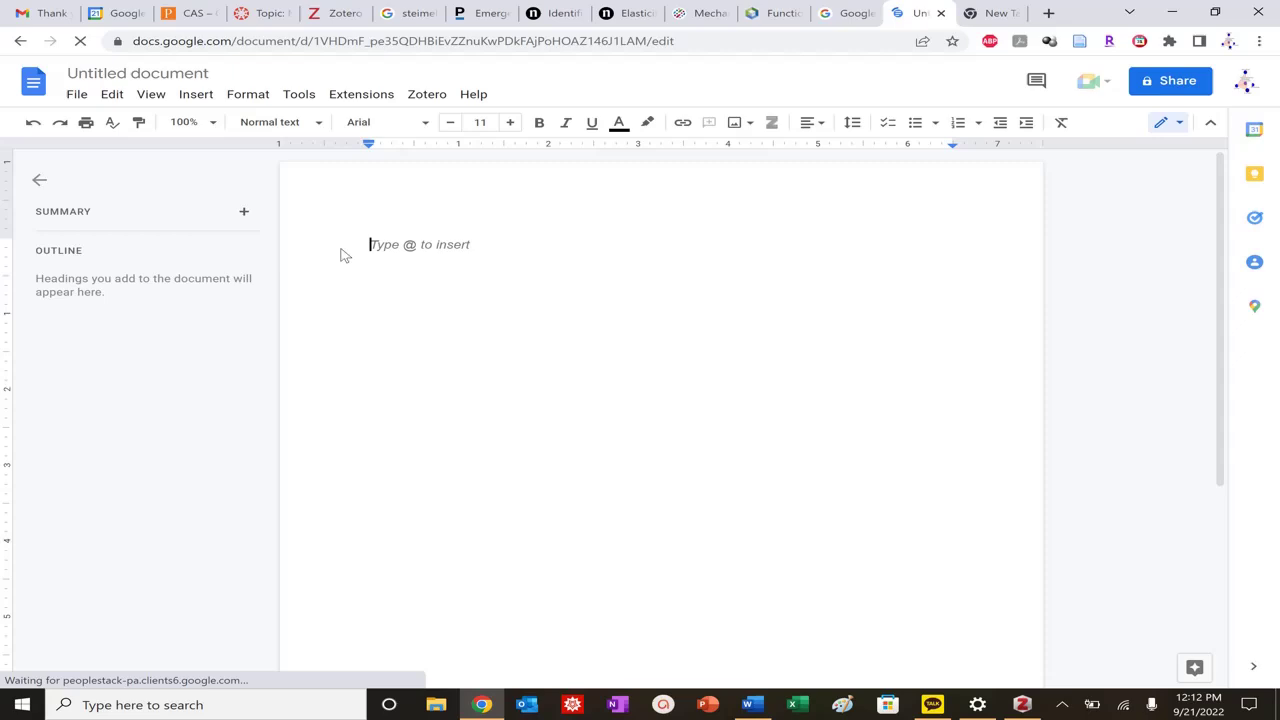
Write "Active matter is intersting." and start a Zotero citation after it, allowing Zotero Google Docs Integration to access the Google account
text(Active matter)
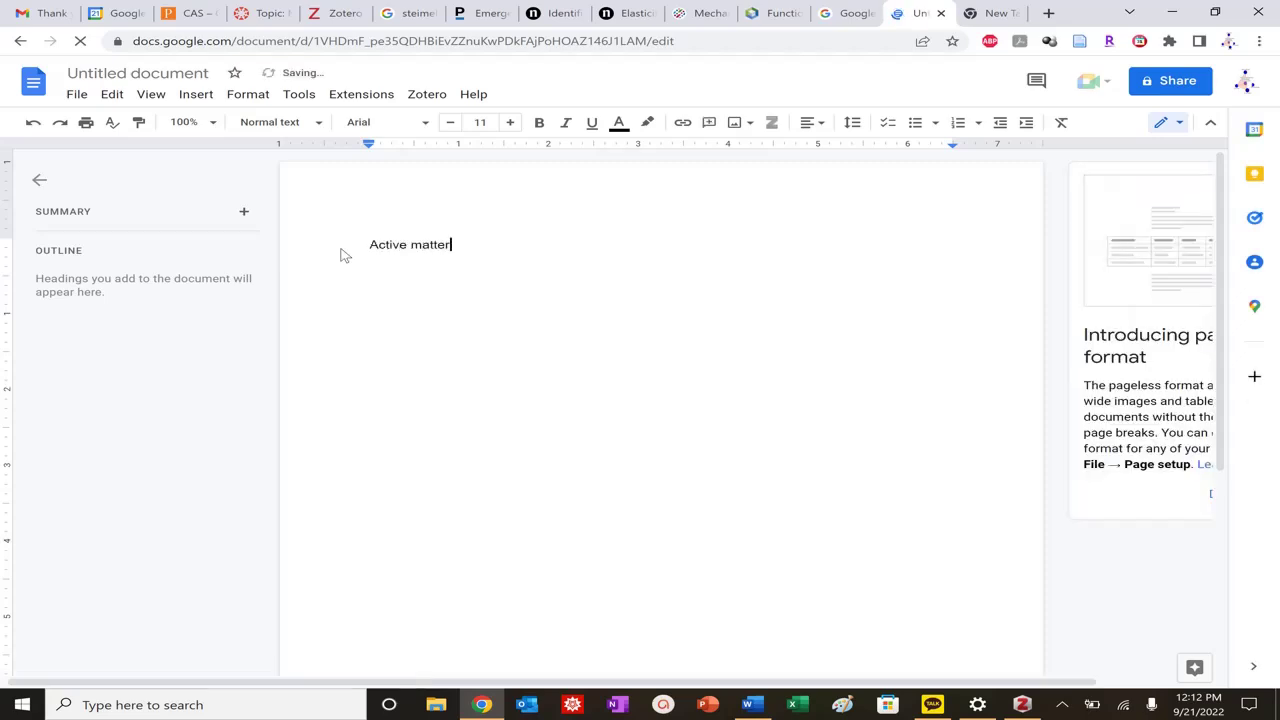
text( is intersting.)
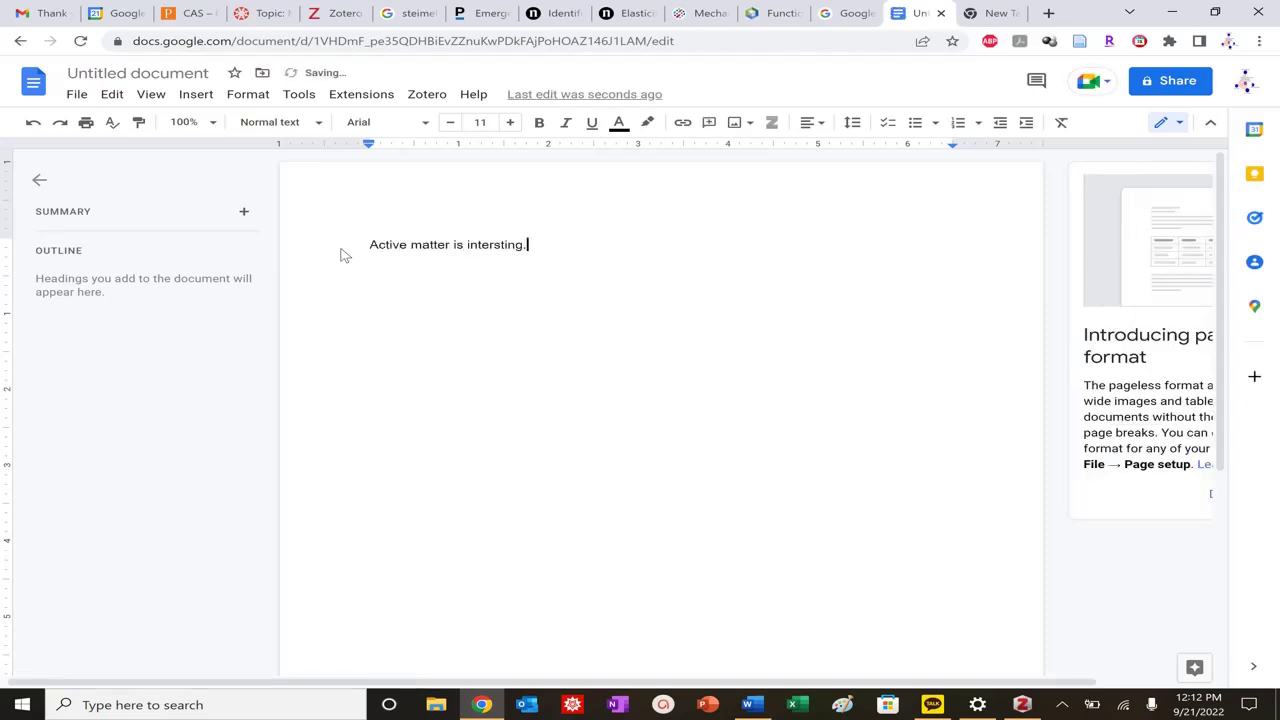
click(426, 97)
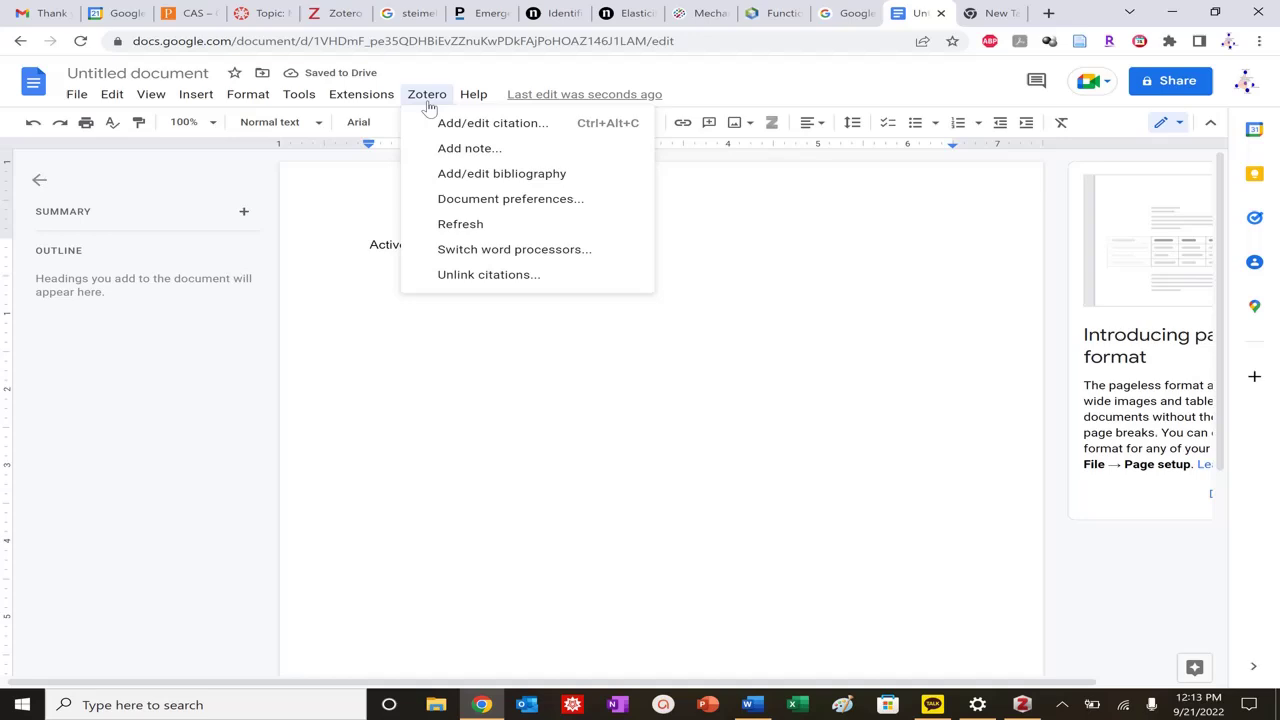
click(460, 123)
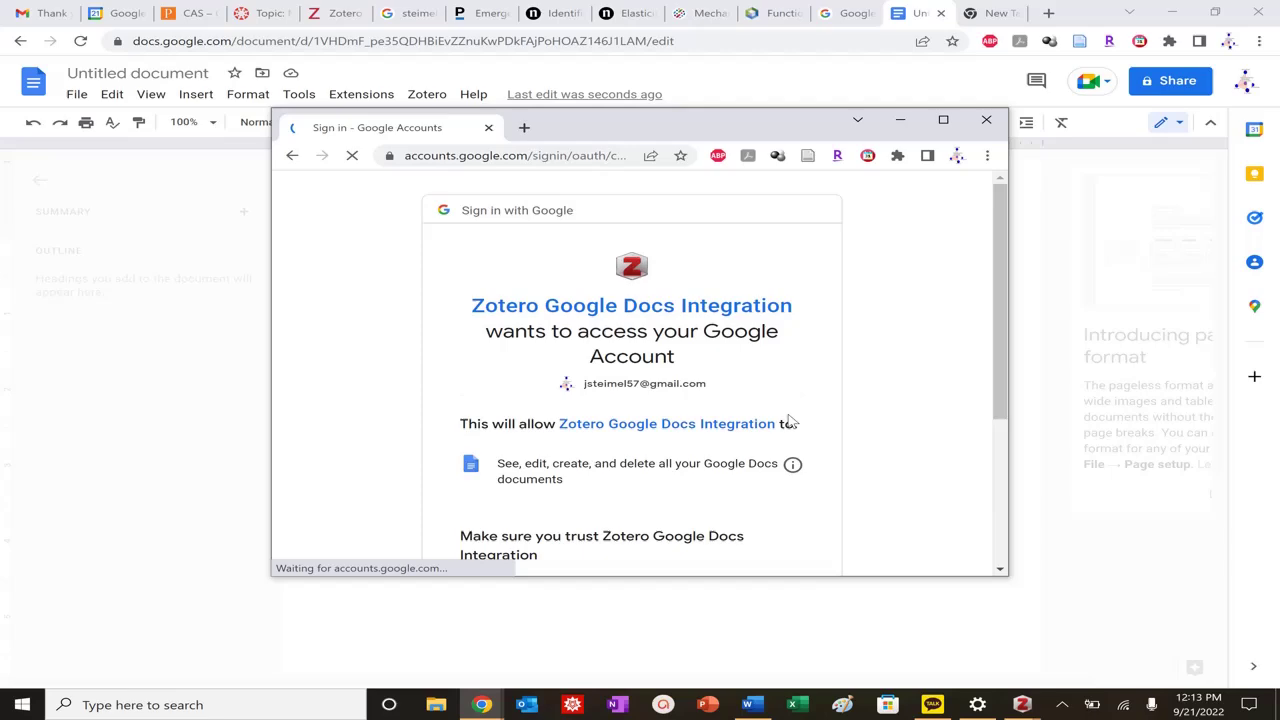
scroll(674, 437, down, 3)
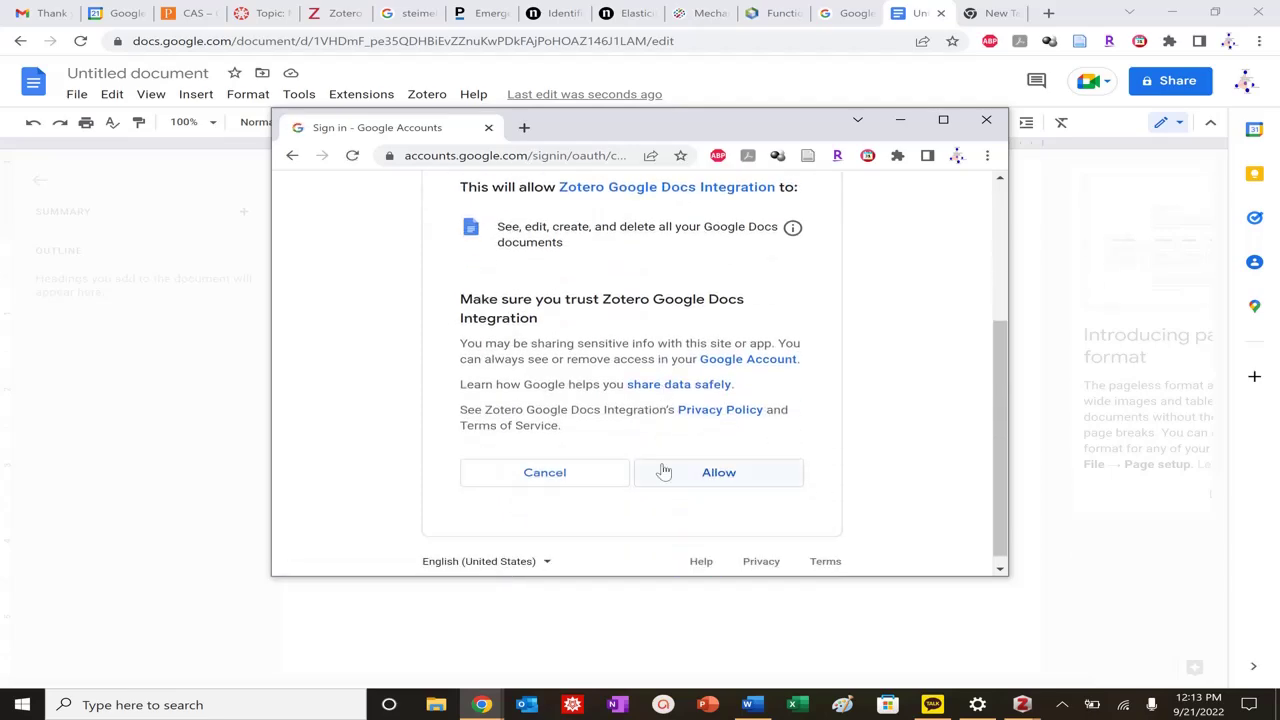
click(692, 472)
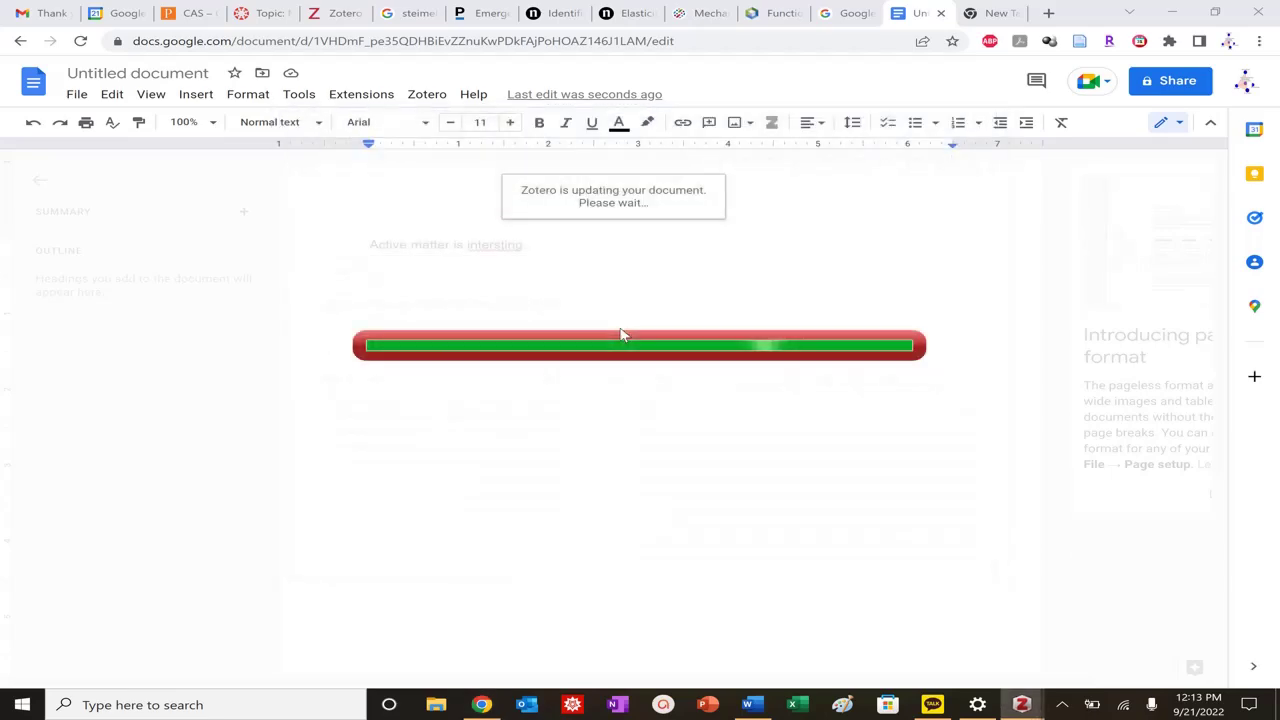
Choose the Nature citation style, search Zotero by the author's surname and cite "Emergent ultra–long-range interactions between active particles" after the sentence
click(464, 229)
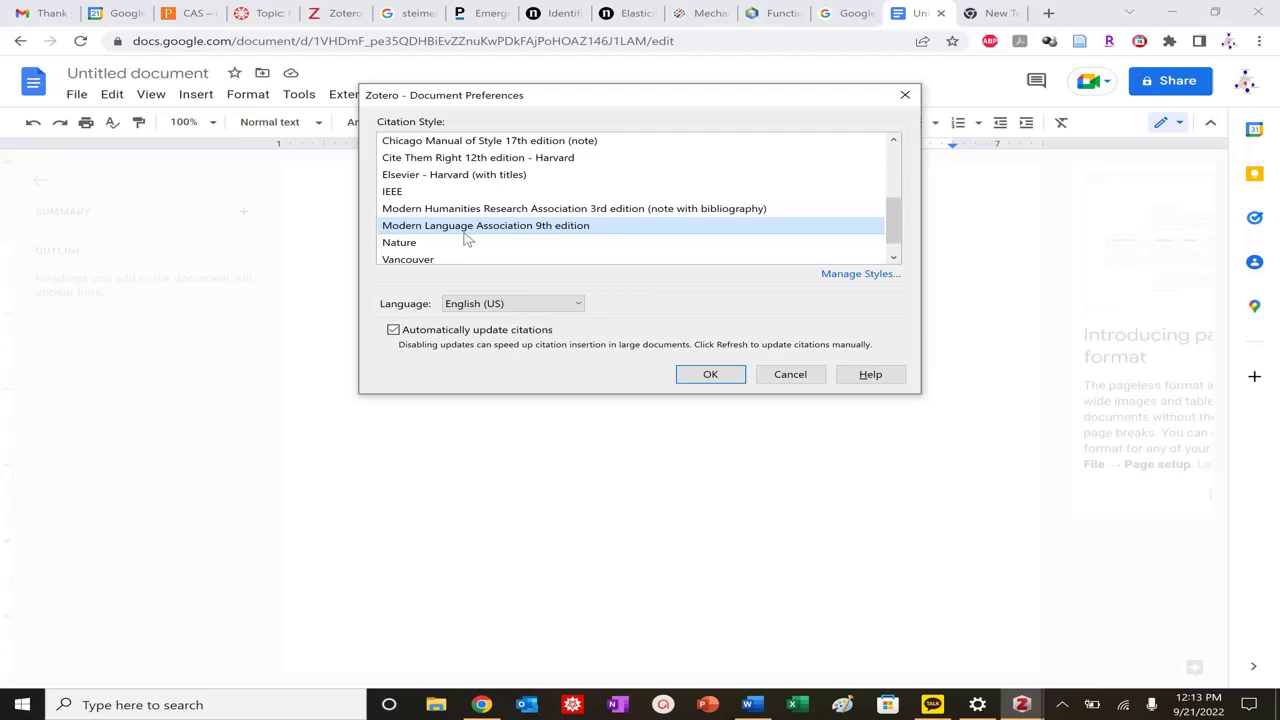
click(462, 242)
click(712, 404)
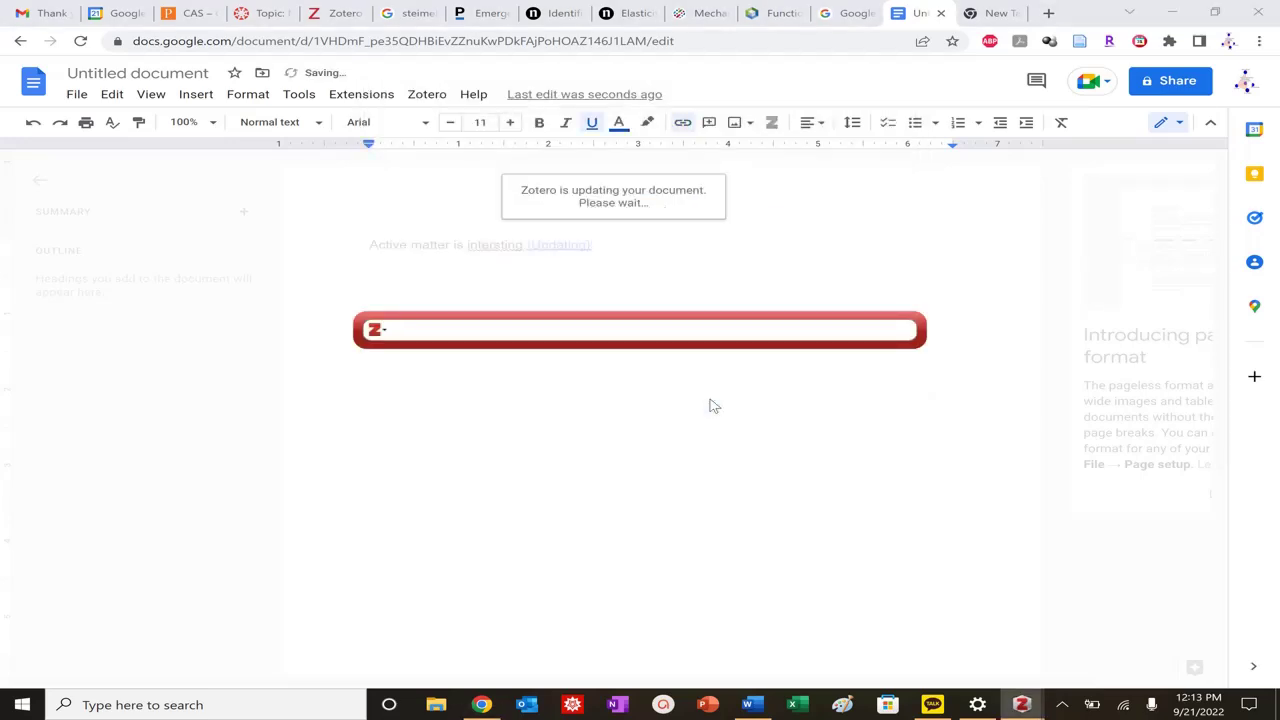
text(steim)
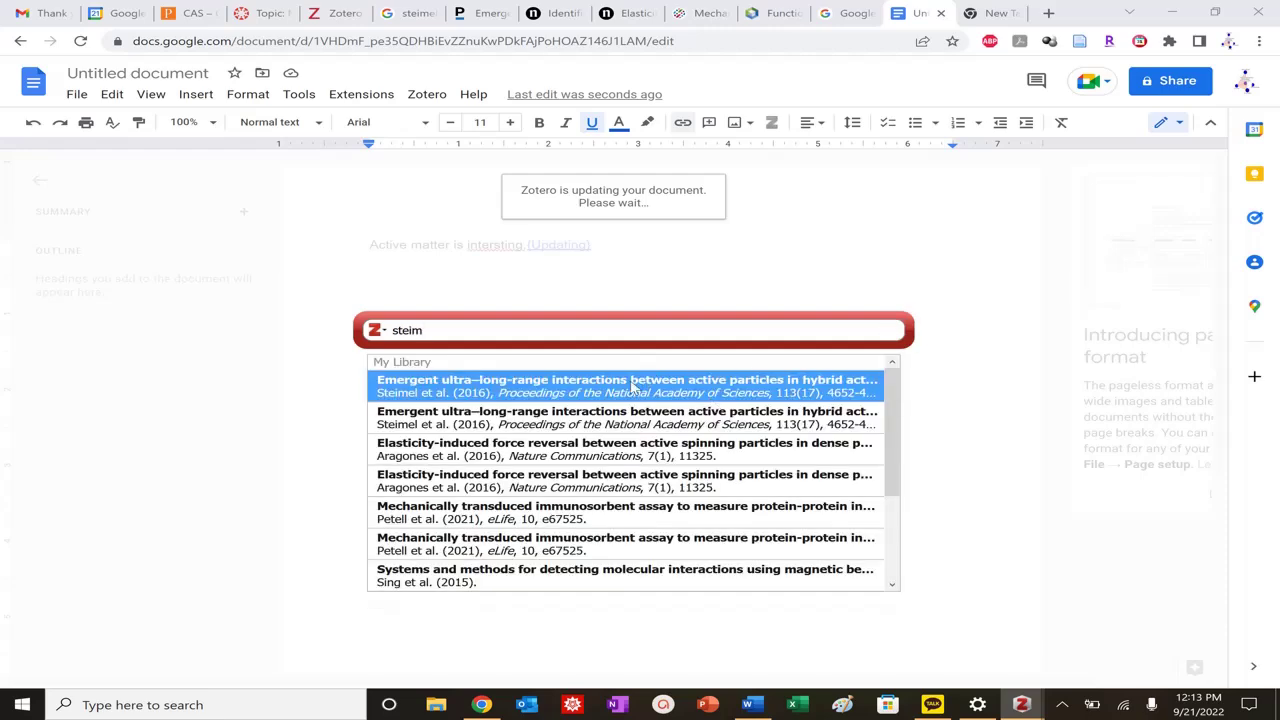
click(634, 384)
key(Return)
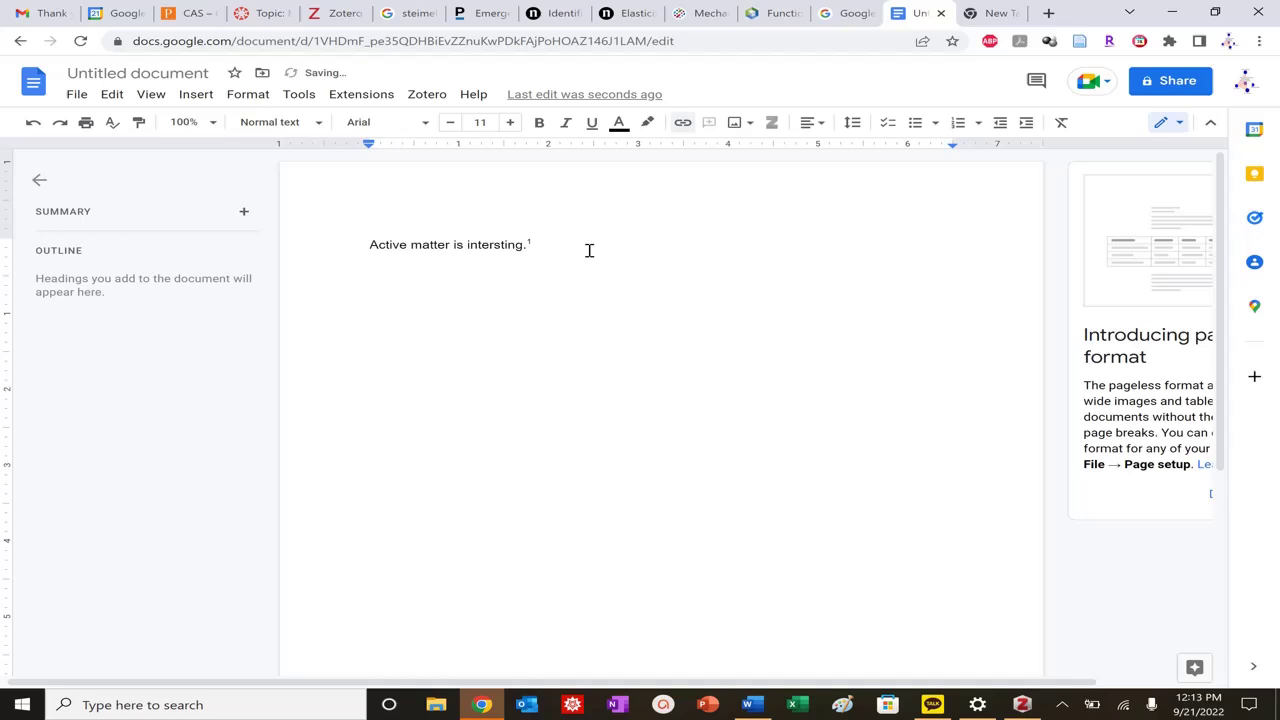
Insert the Zotero bibliography on a new line below the cited sentence
key(Return)
click(415, 95)
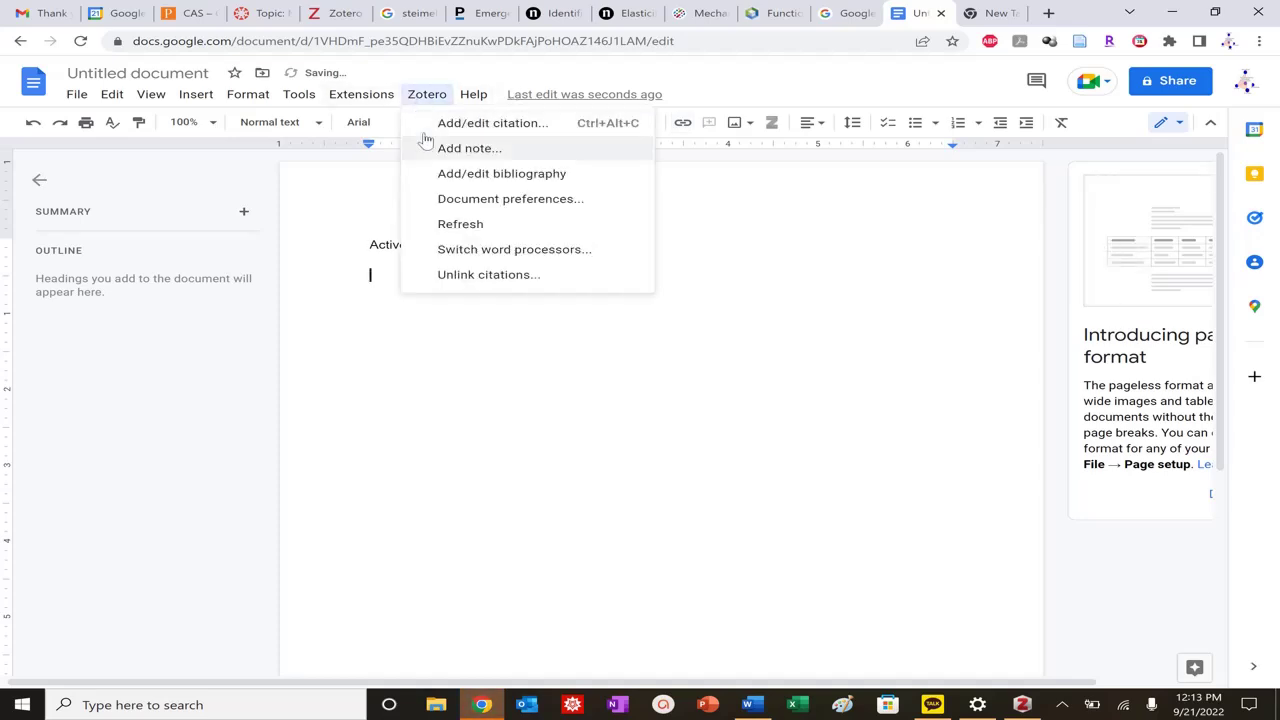
click(448, 173)
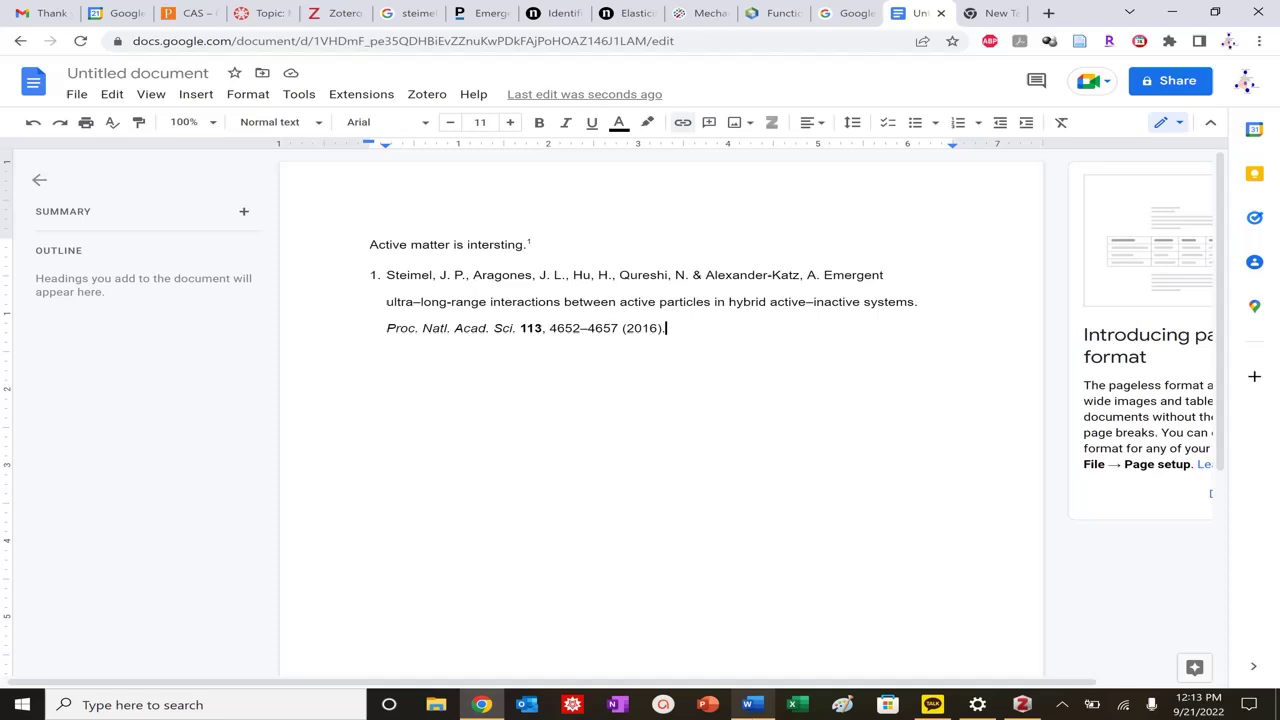
mouse_move(748, 705)
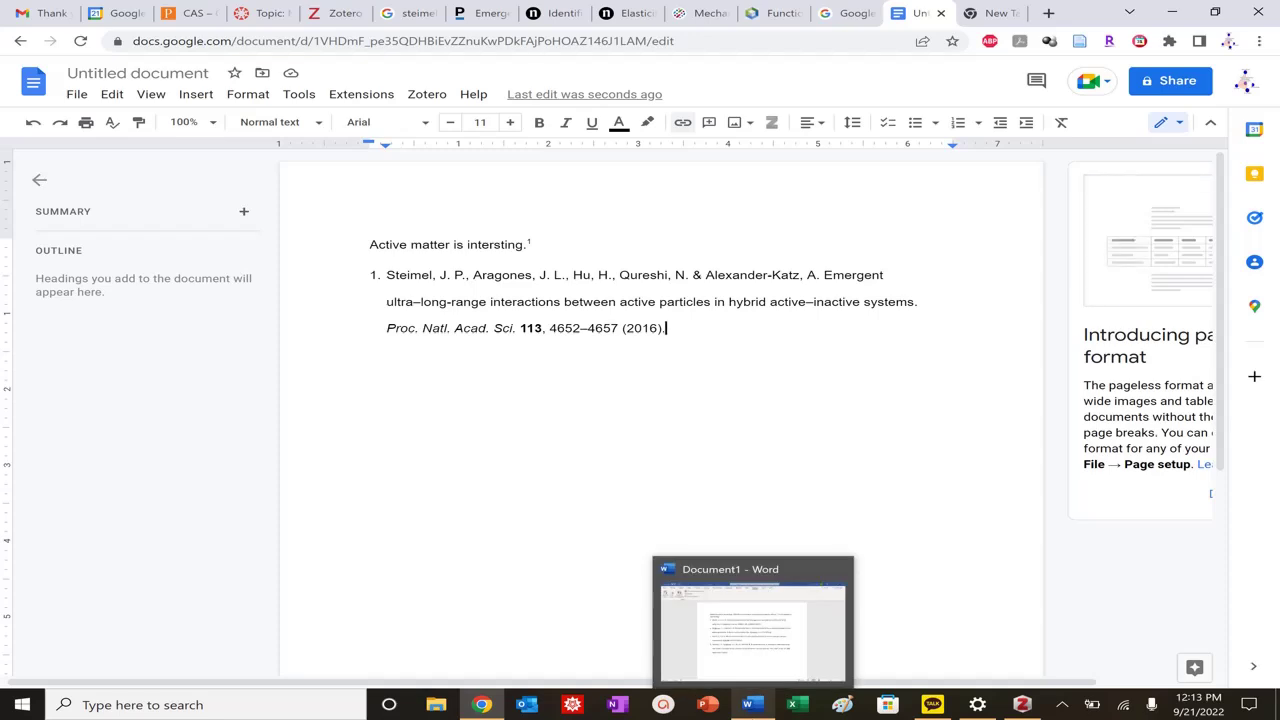
click(700, 617)
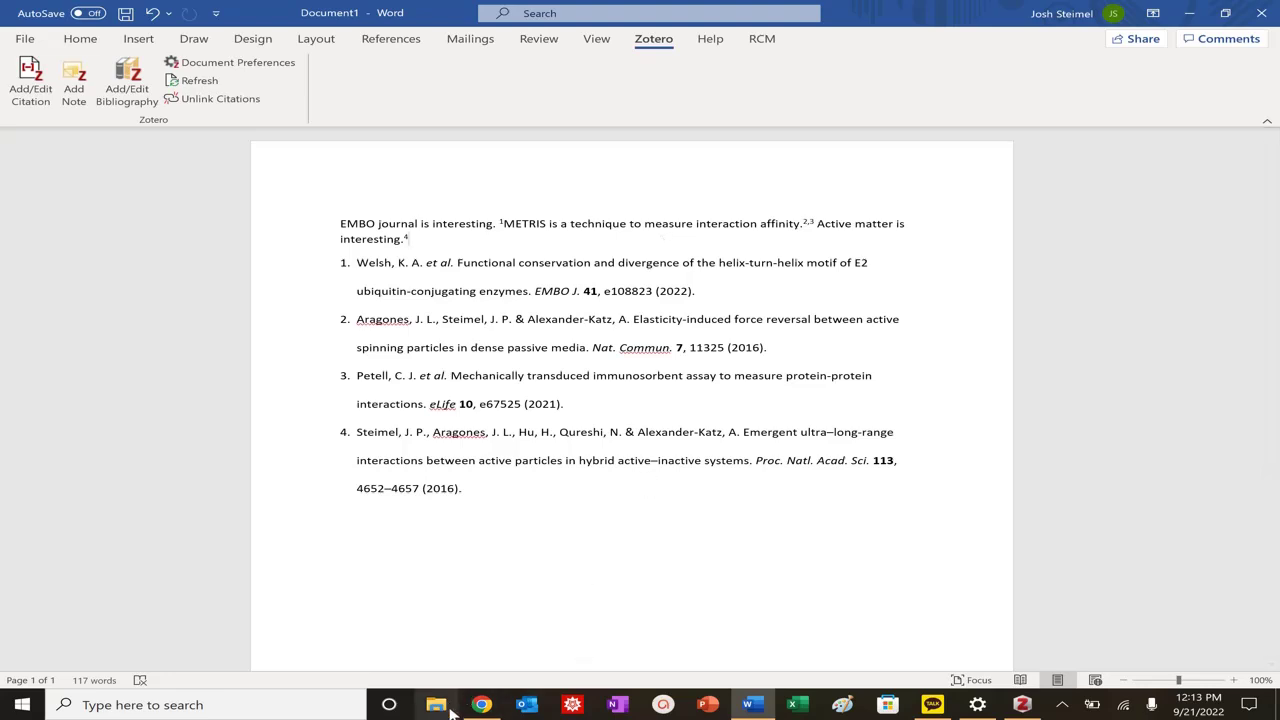
click(481, 705)
Find the author's patent "Systems and methods for detecting molecular interactions using magnetic beads" on Google Patents and save it to Zotero's Demo collection
click(772, 12)
click(840, 13)
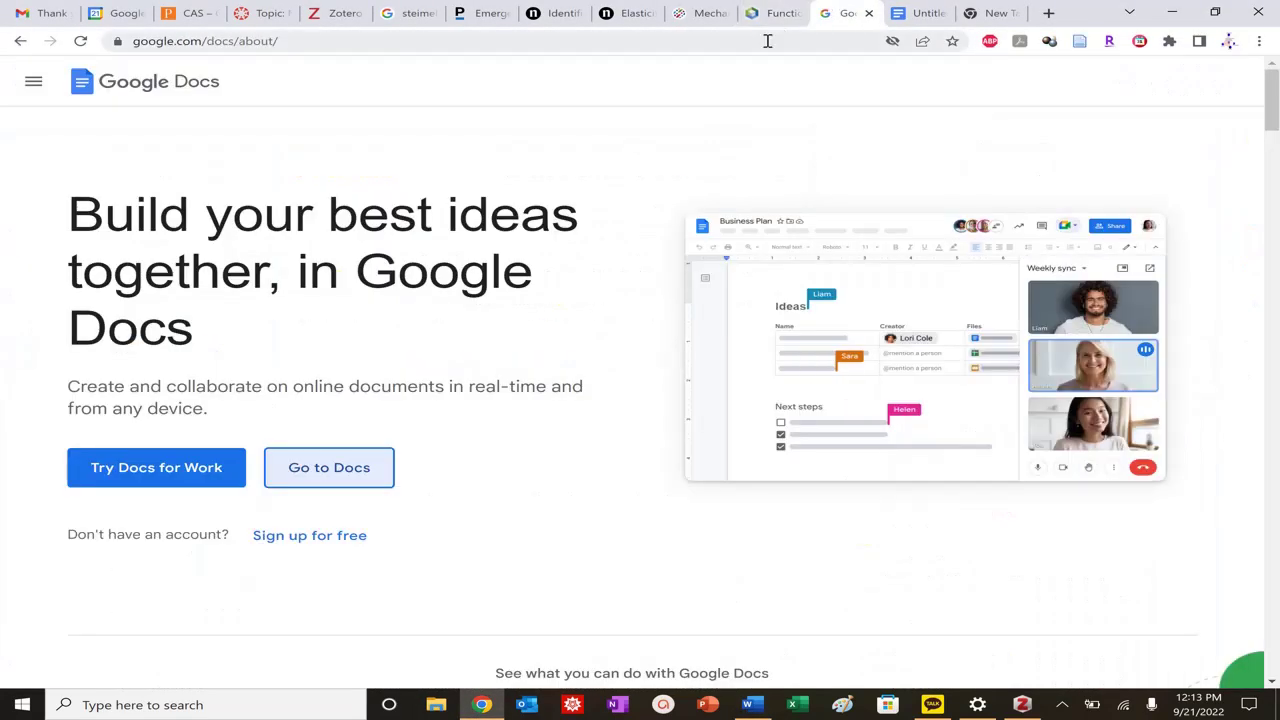
click(767, 41)
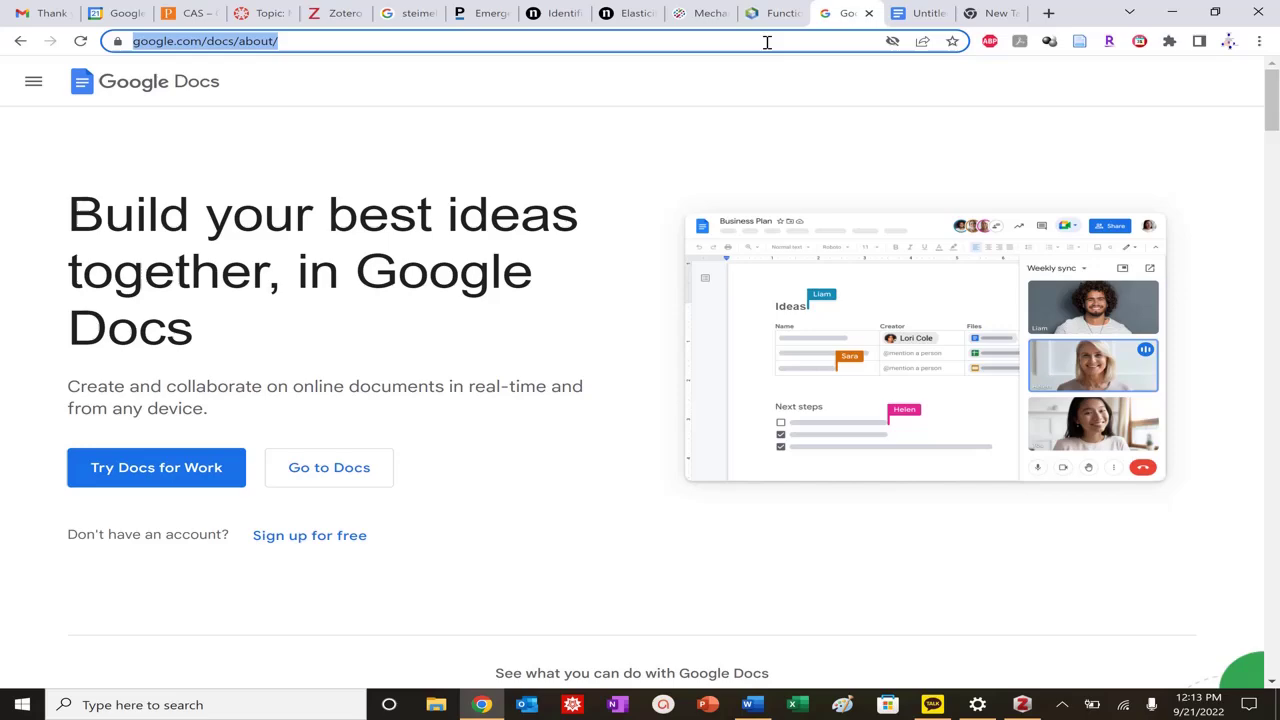
text(steimel patent)
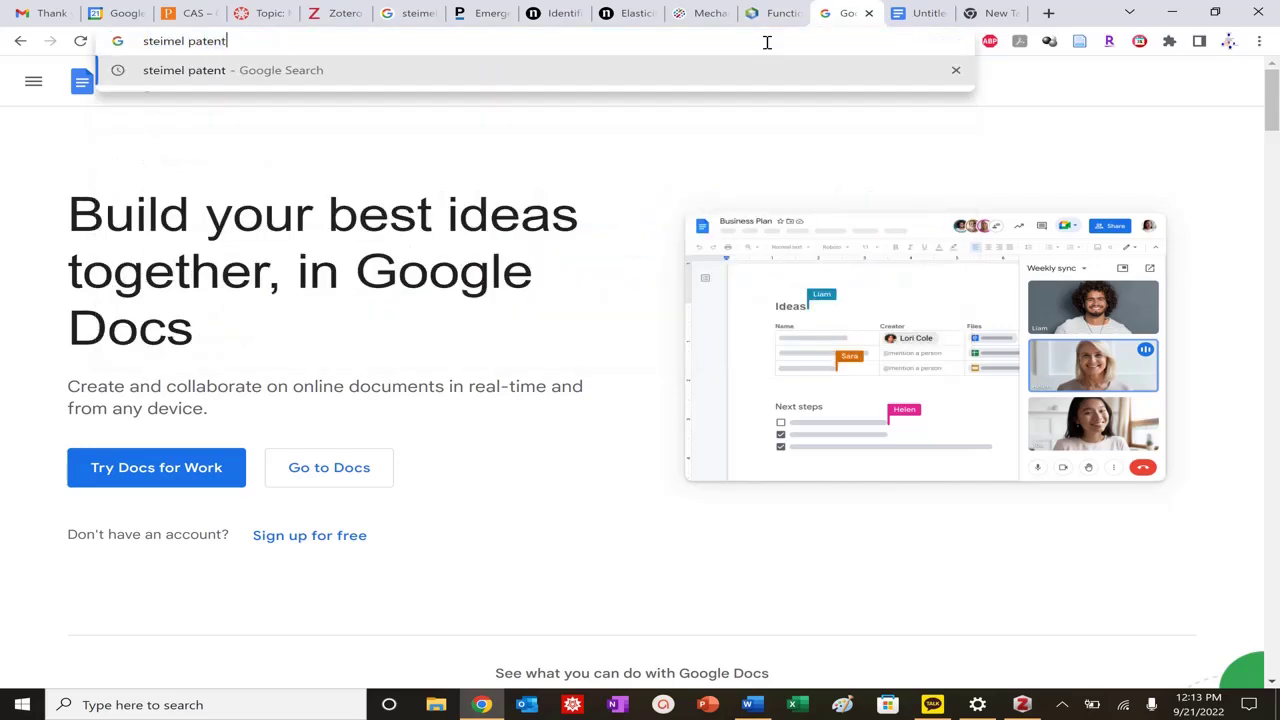
key(Return)
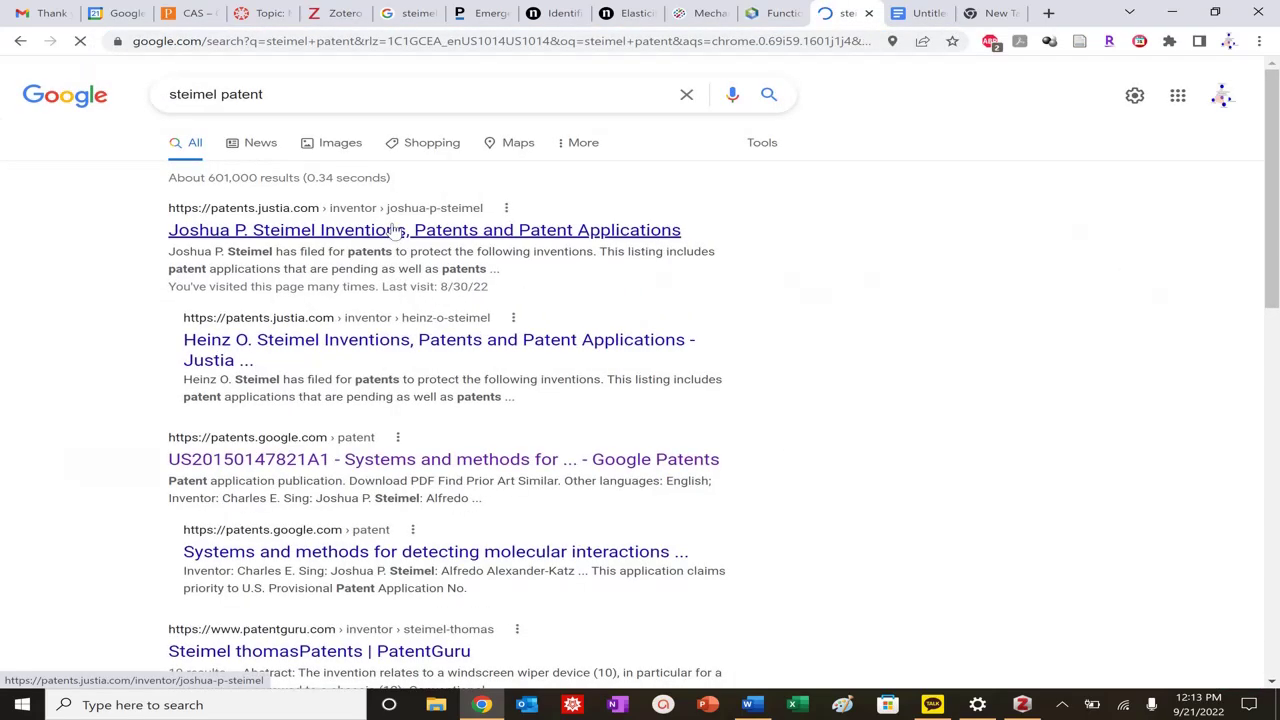
click(395, 231)
key(alt+Left)
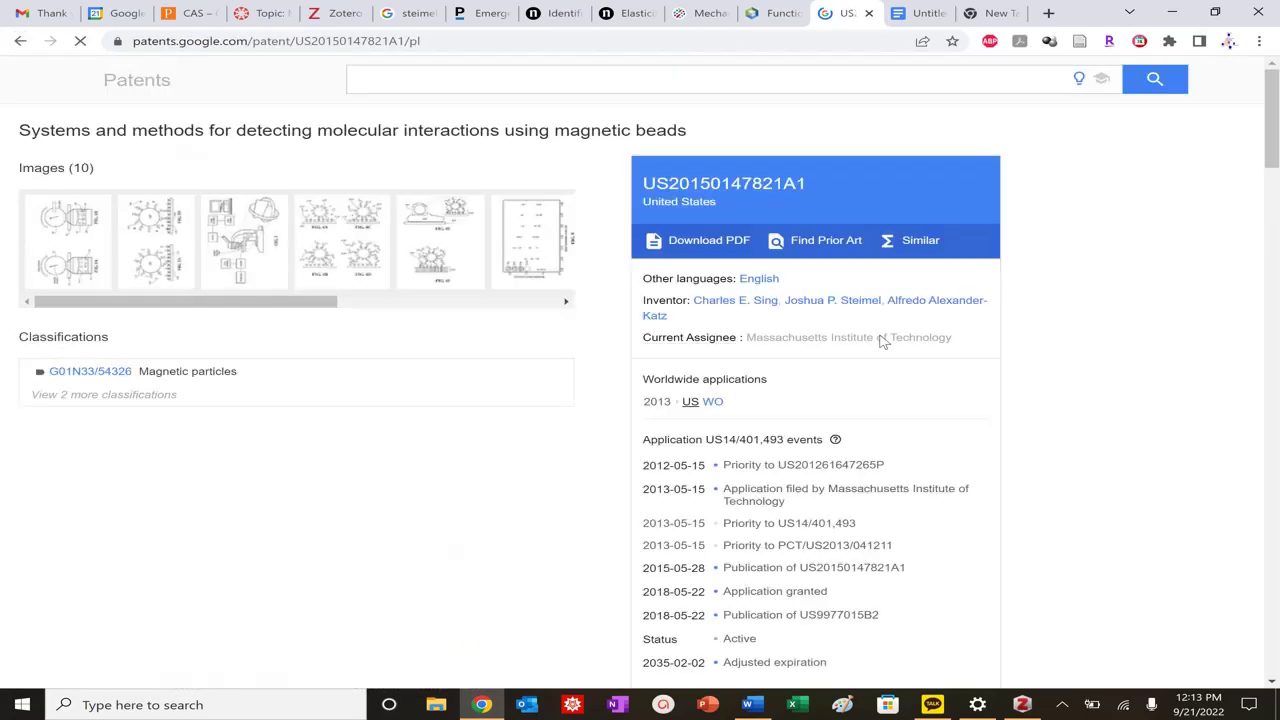
click(1080, 42)
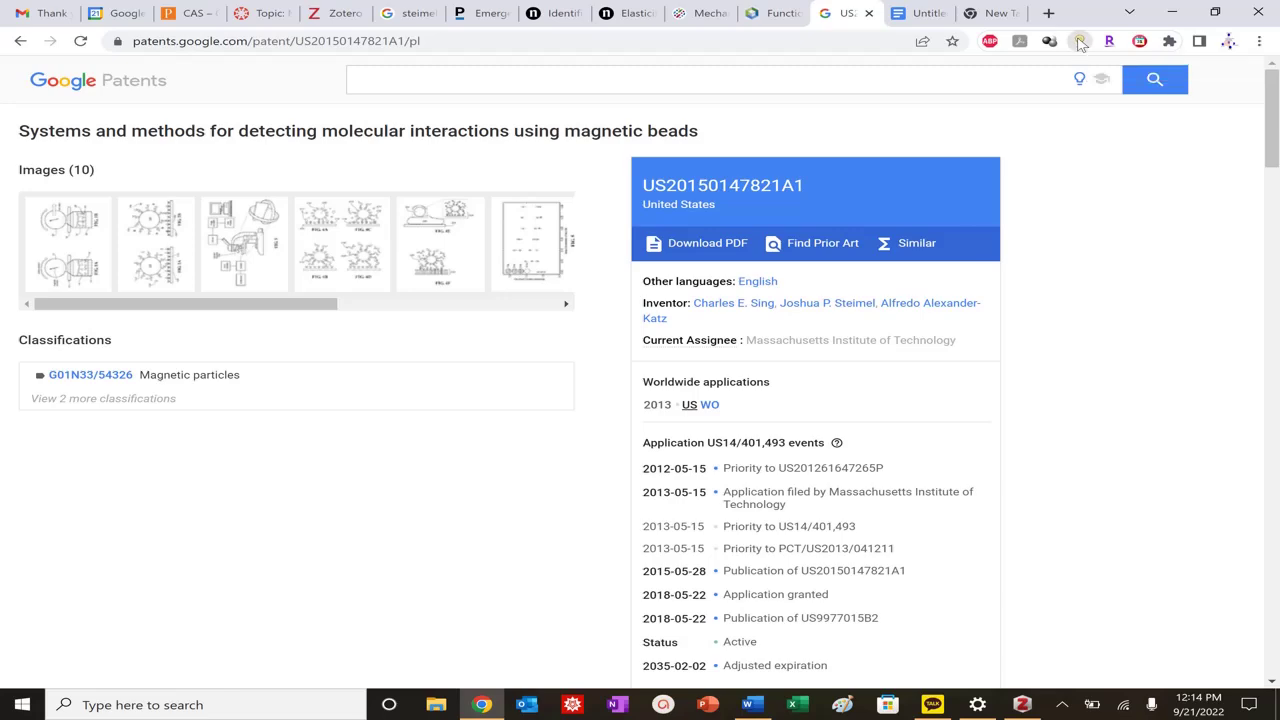
Search for "tribosen", open the Modern Healthcare article on MIT's rapid COVID-19 test and save it to Zotero's Demo collection
click(662, 43)
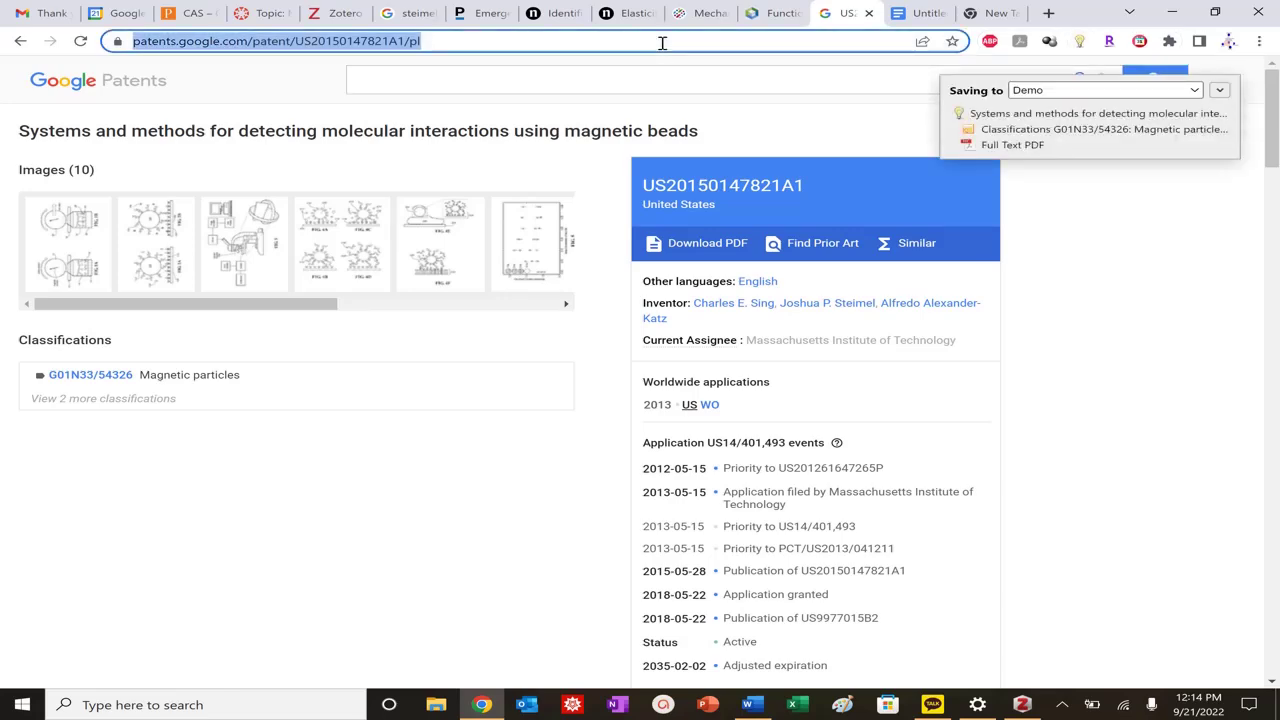
text(tribosen)
key(Return)
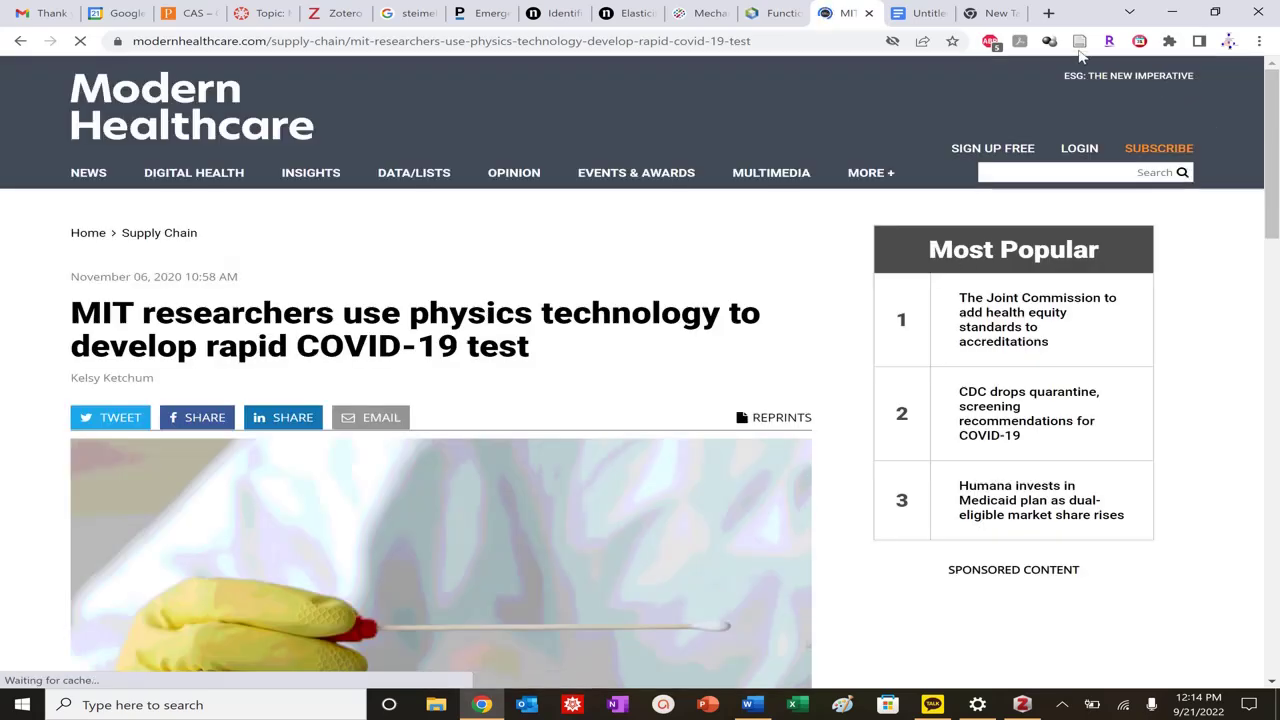
click(1080, 44)
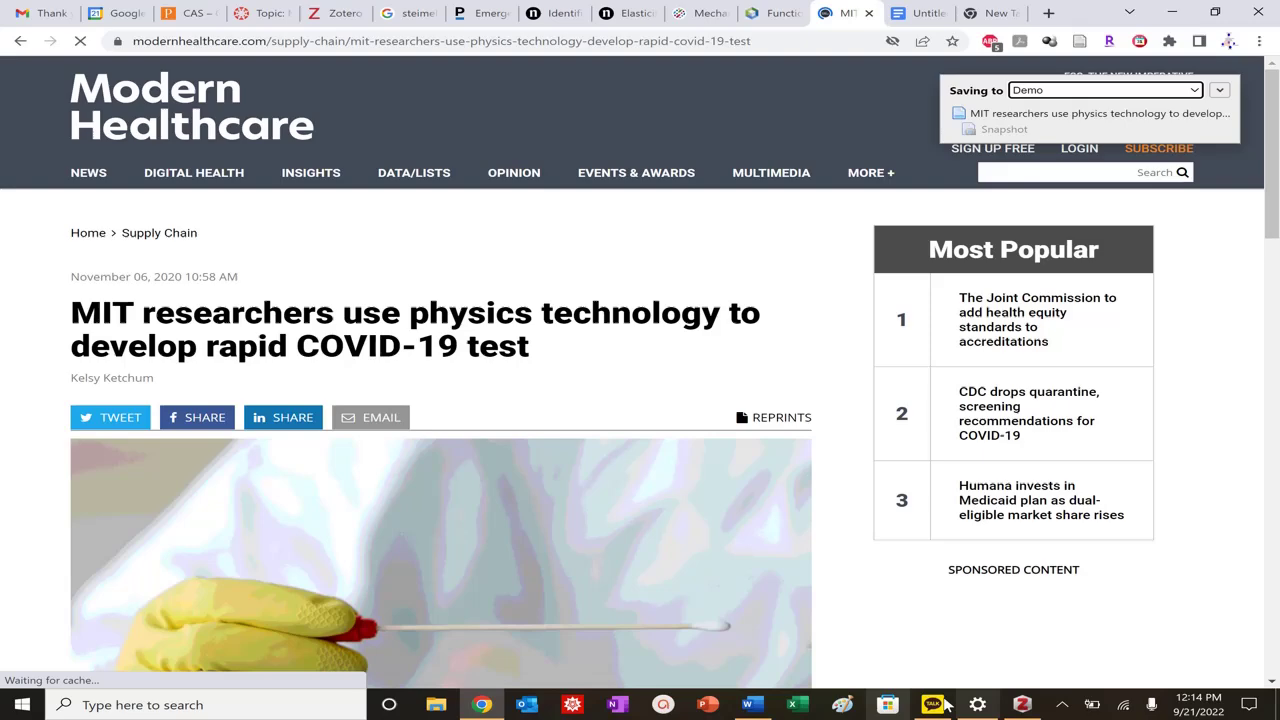
Switch to Word, insert "Patent and news article." at the start of the paragraph and start a Zotero citation after it
click(748, 705)
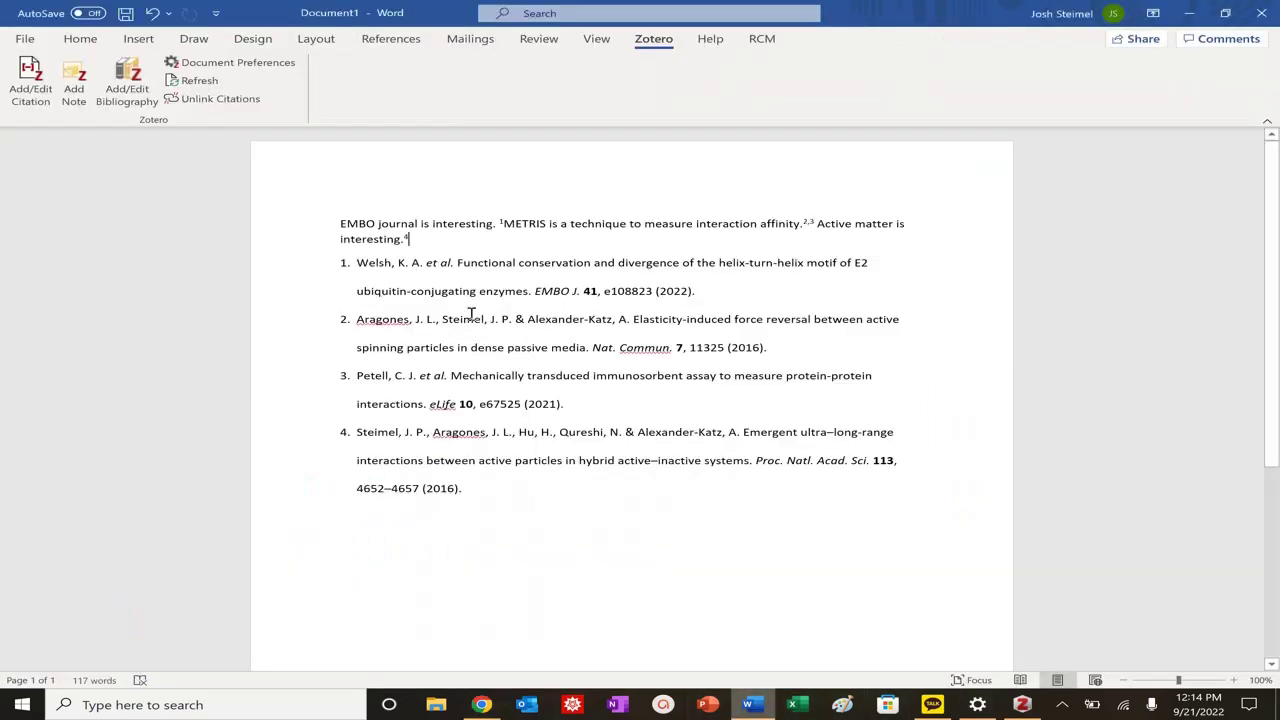
double_click(322, 232)
click(338, 223)
text(Patent and )
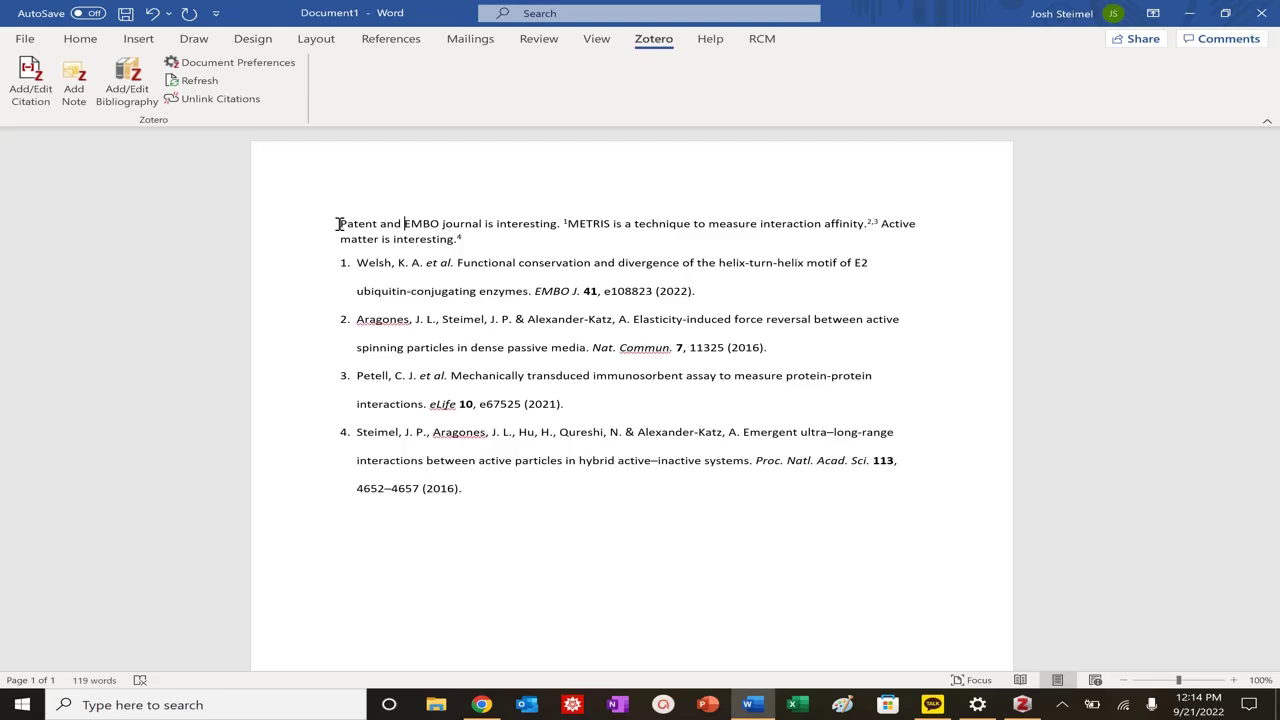
text(news areti)
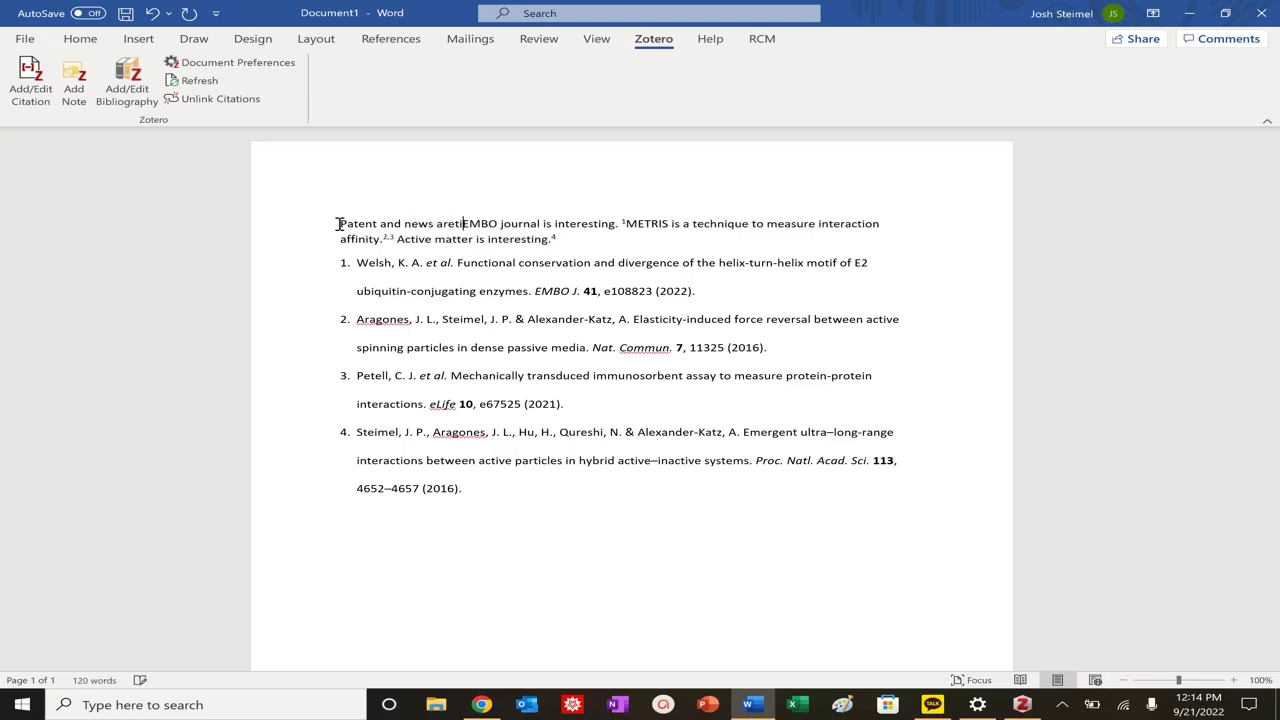
key(BackSpace)
key(BackSpace)
key(BackSpace)
text(ticle.)
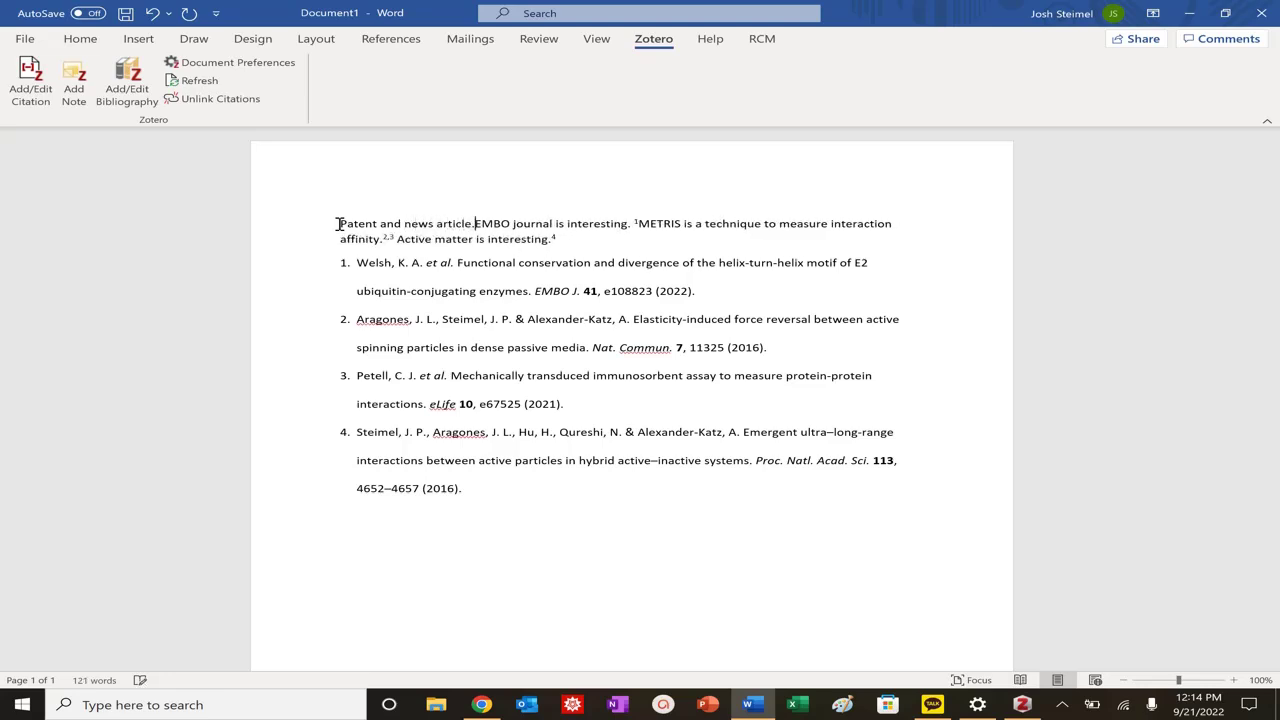
click(34, 86)
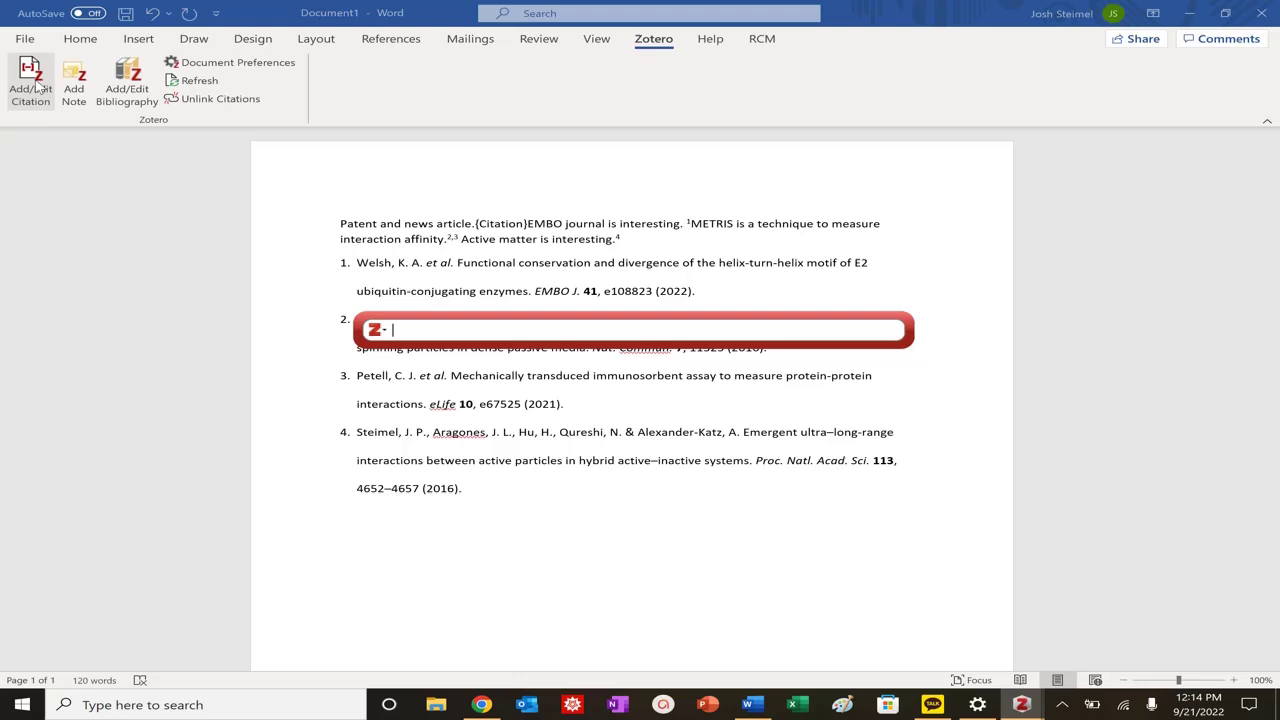
text(patent)
key(BackSpace)
key(BackSpace)
key(BackSpace)
key(BackSpace)
key(BackSpace)
key(BackSpace)
Search Zotero for "method" and "mit", citing the magnetic beads patent and the MIT rapid COVID-19 test article together
text(method)
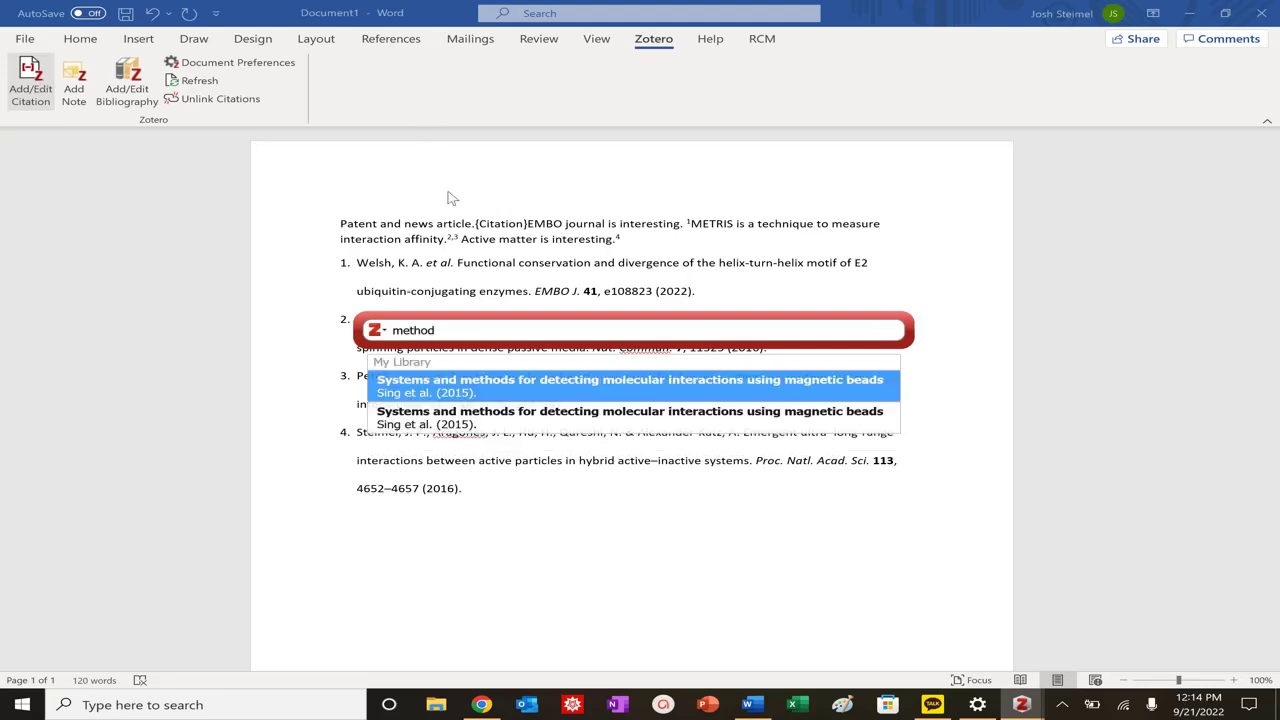
click(466, 395)
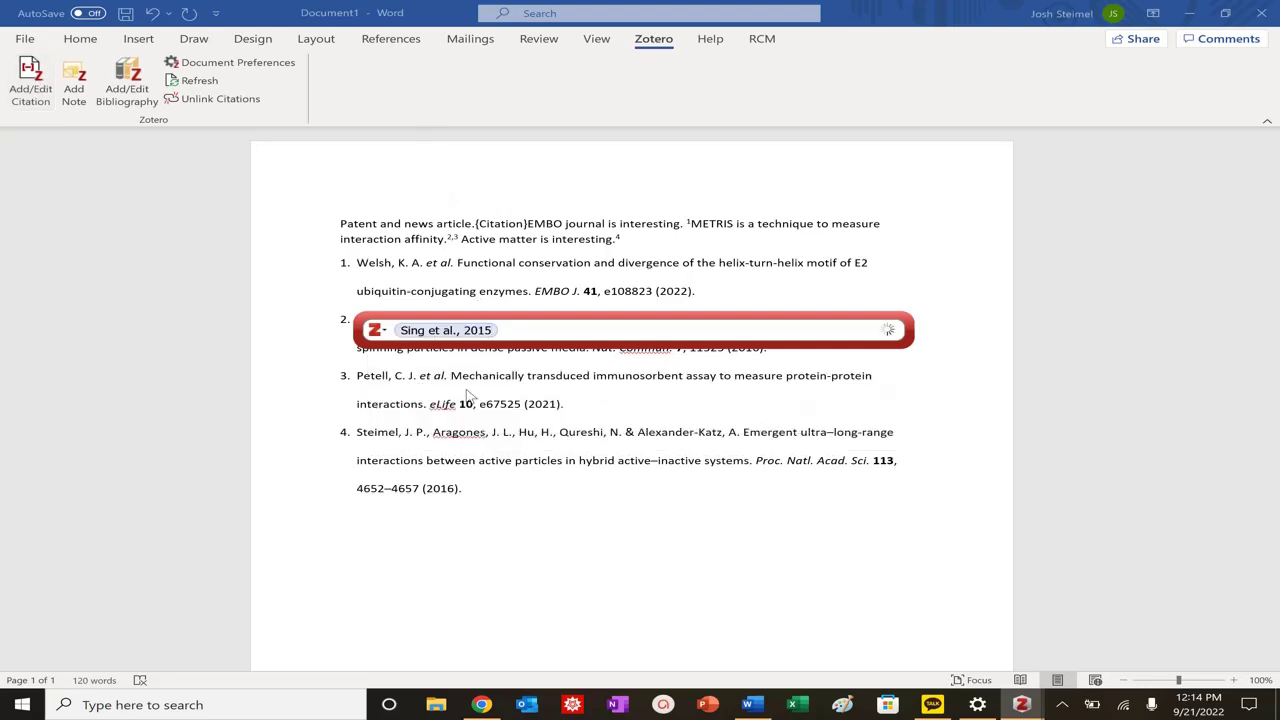
text(mit)
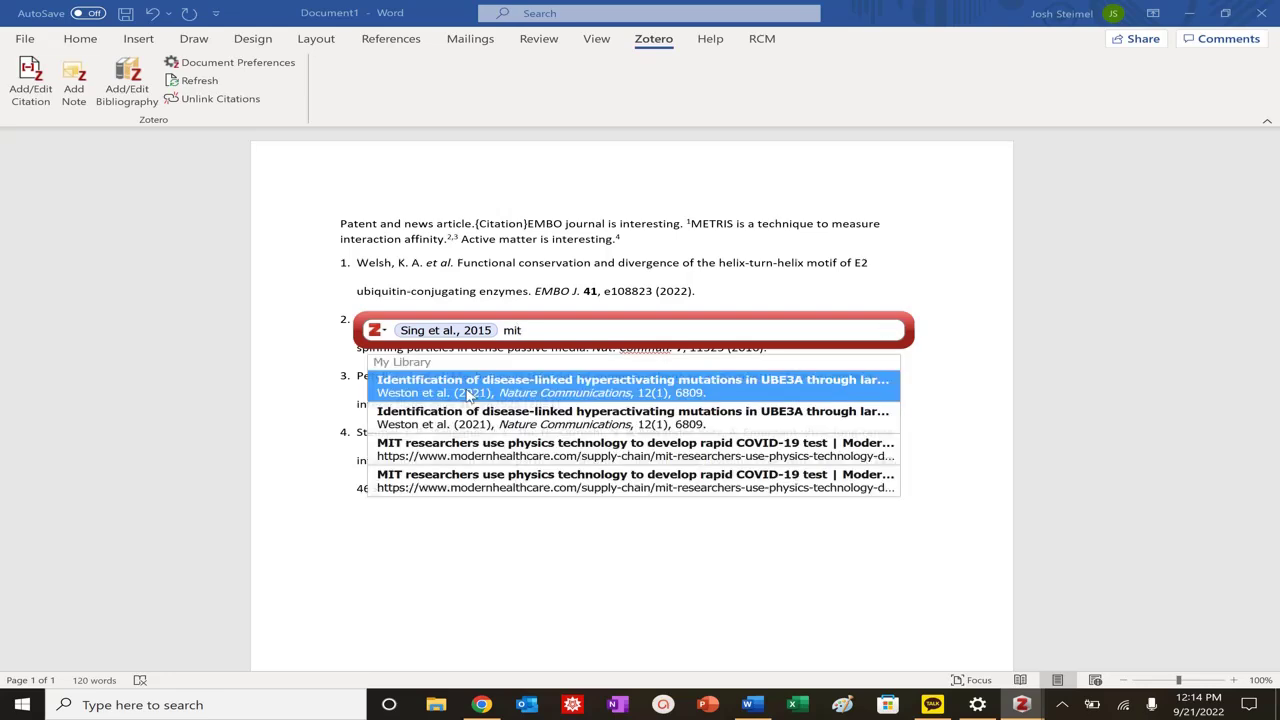
click(478, 451)
key(Return)
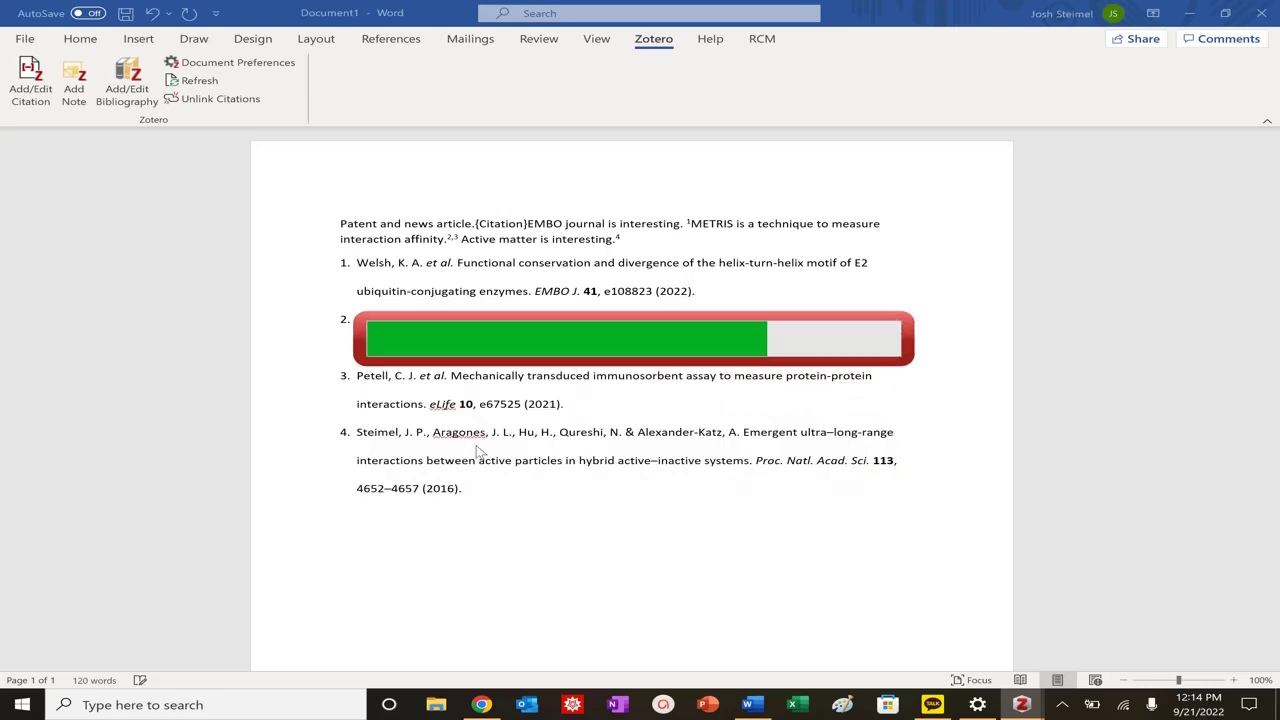